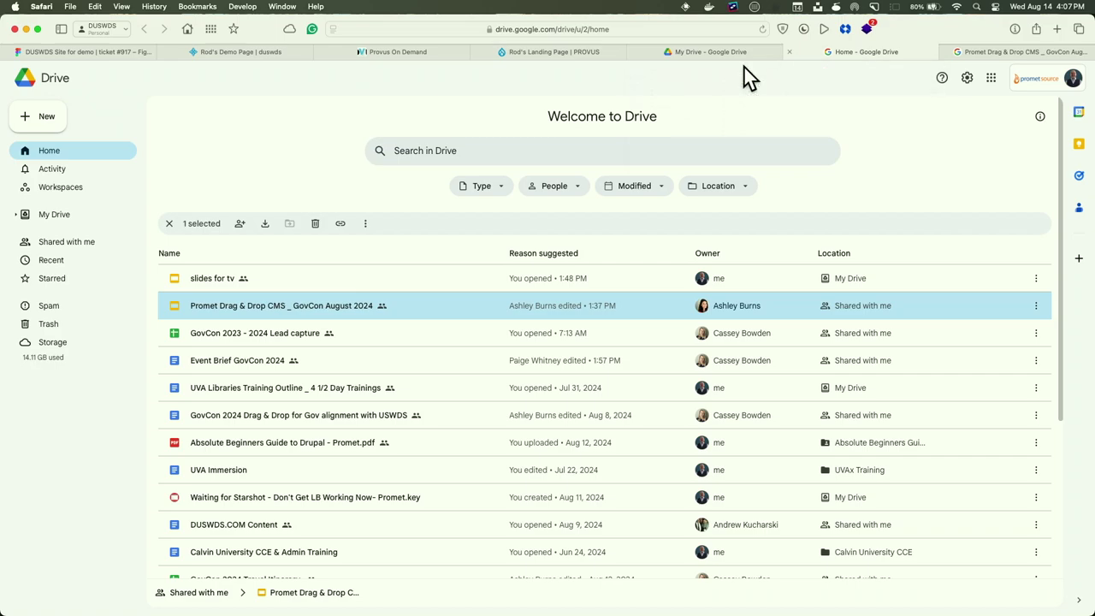
Switch to the DUSWDS demo page and examine its hero banner, card row and FAQ section
left_click(534, 54)
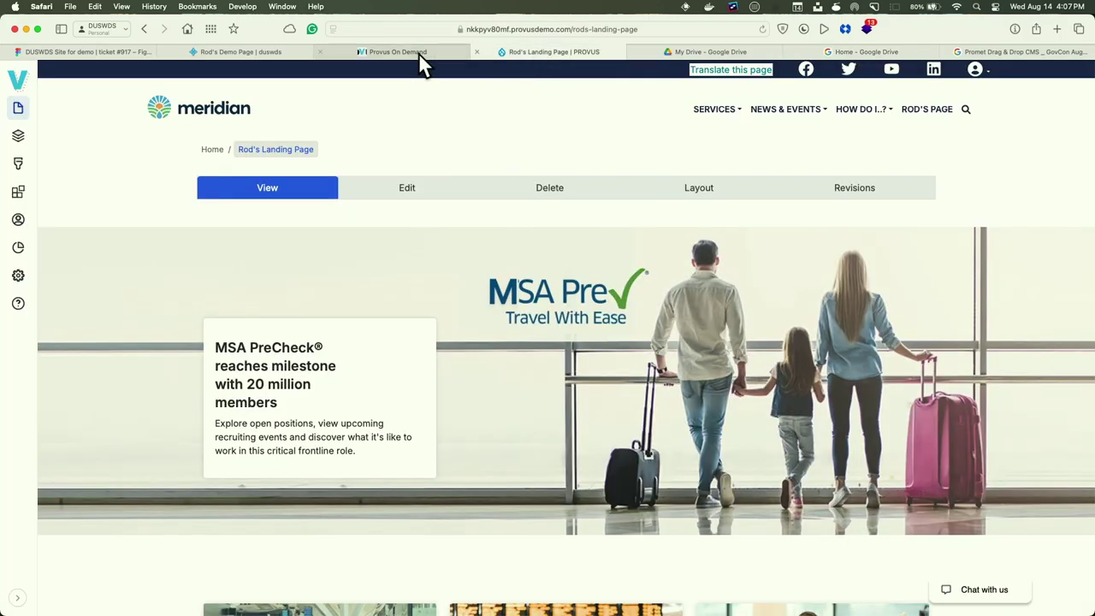
left_click(386, 52)
left_click(259, 53)
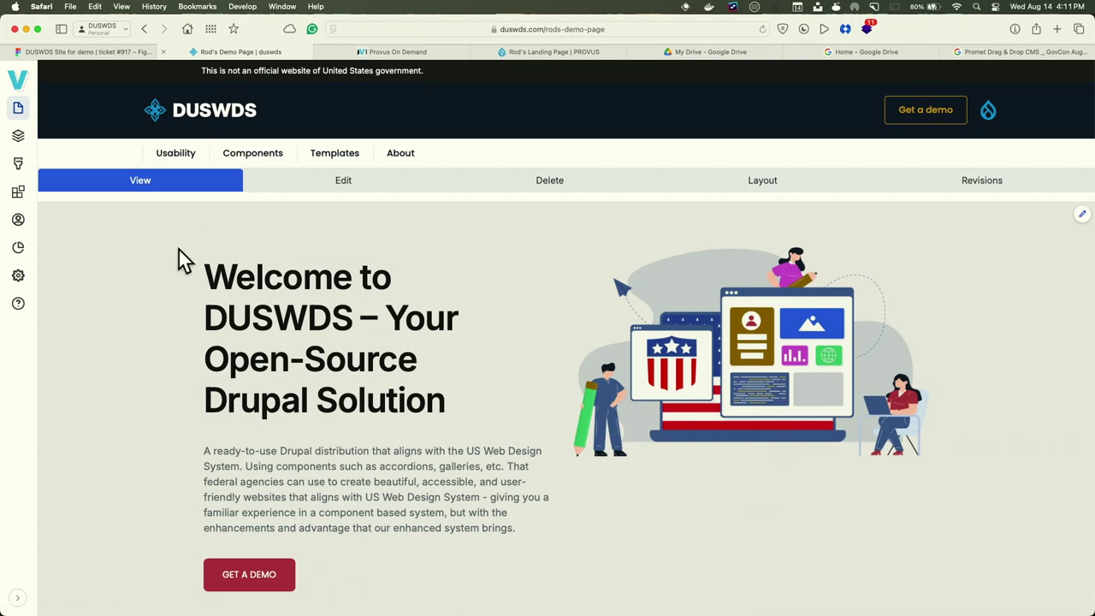
scroll(180, 257, "down", 1)
scroll(180, 260, "up", 1)
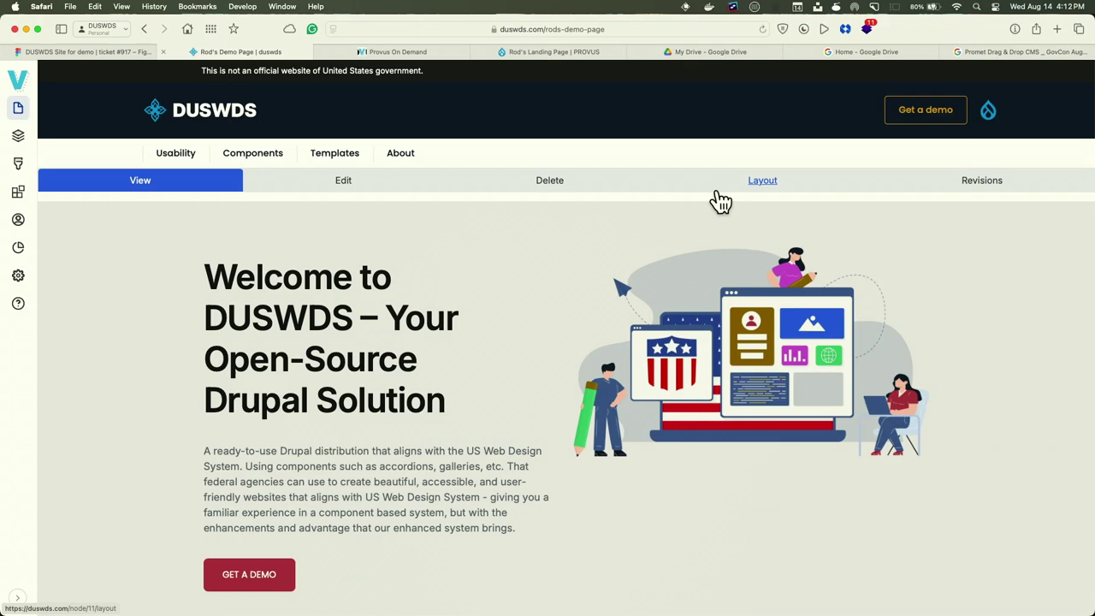
scroll(721, 201, "down", 8)
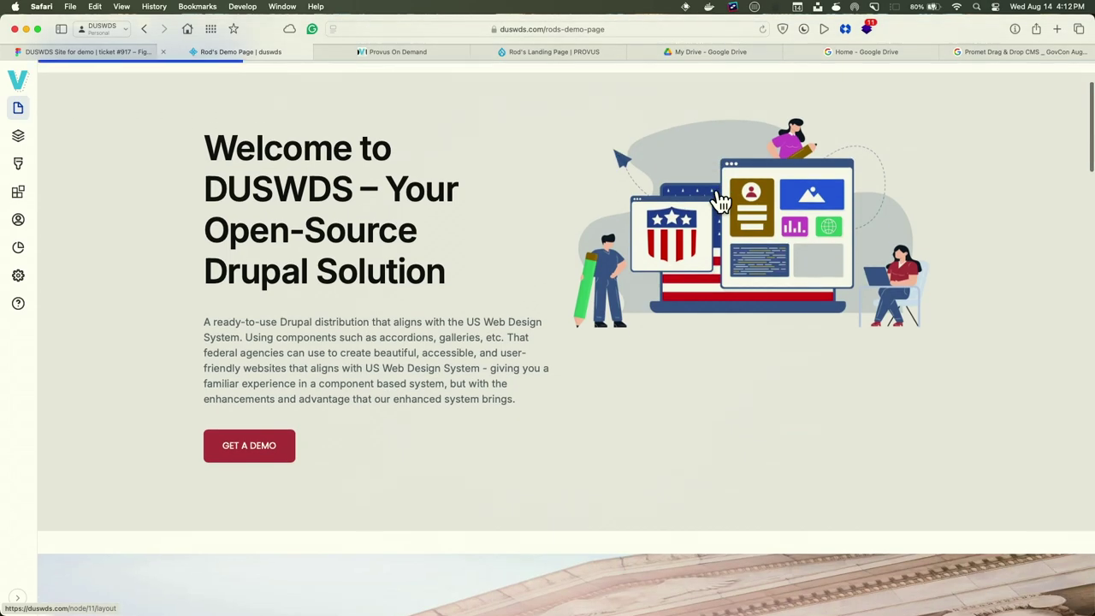
scroll(721, 201, "down", 10)
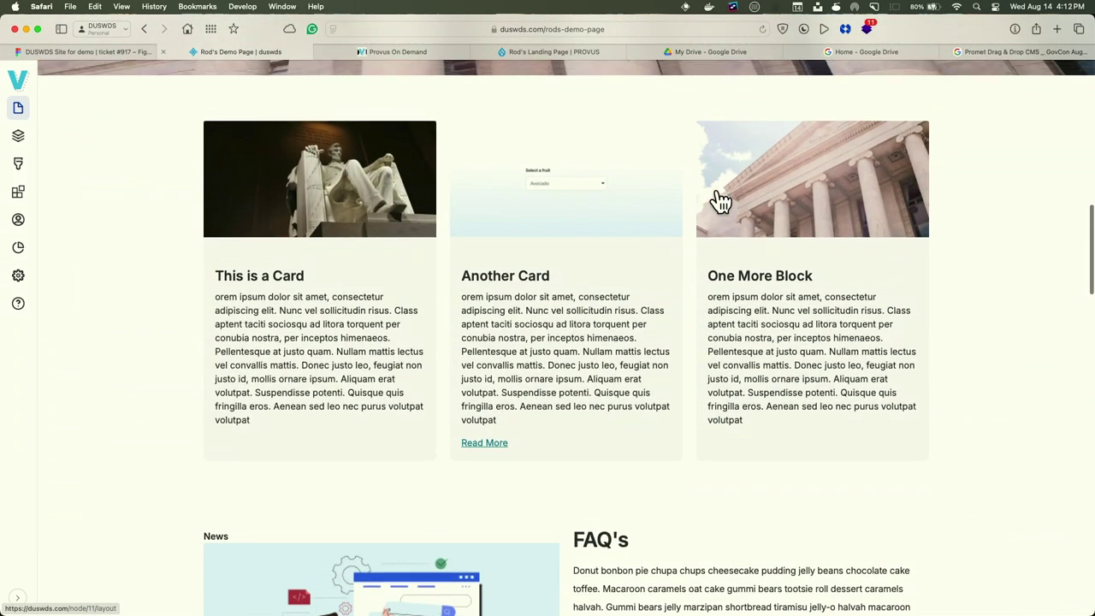
scroll(722, 201, "up", 15)
scroll(721, 201, "up", 5)
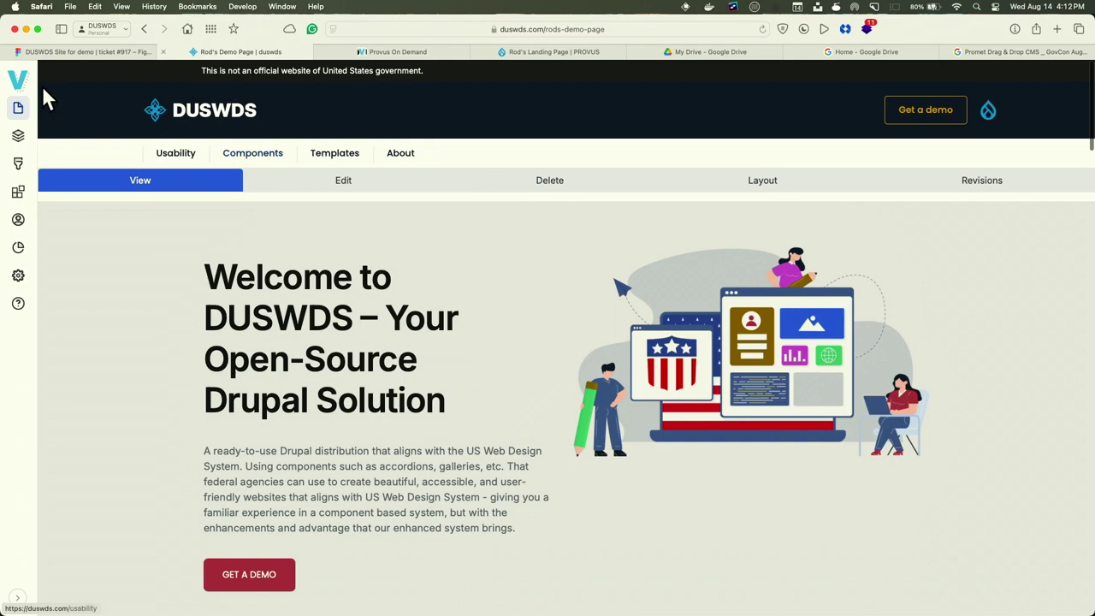
Open the DUSWDS site homepage and review its feature columns and introductory text
left_click(20, 86)
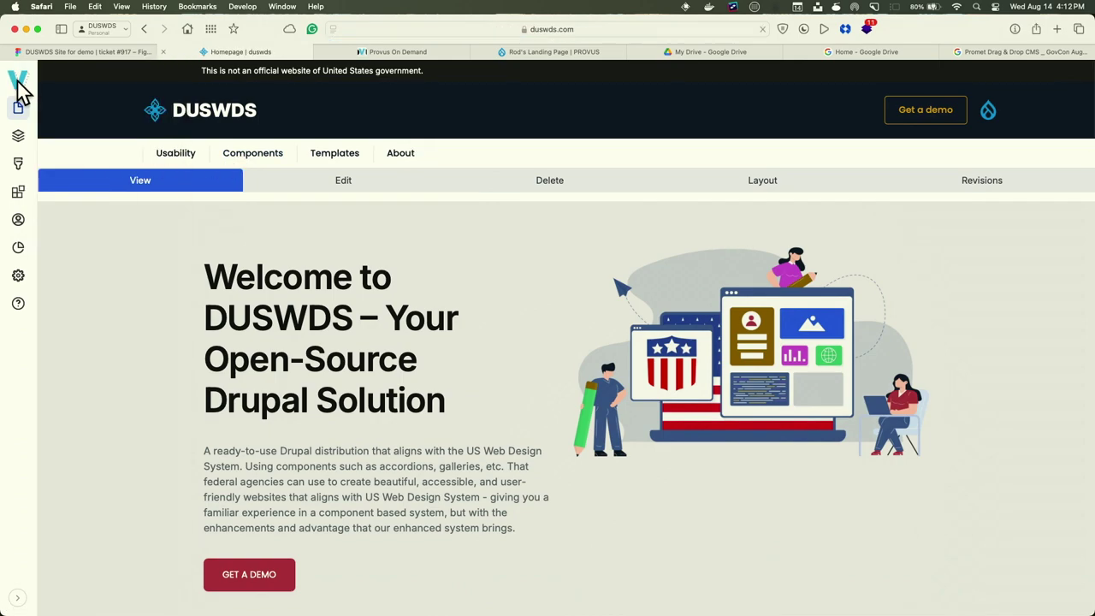
scroll(19, 85, "down", 6)
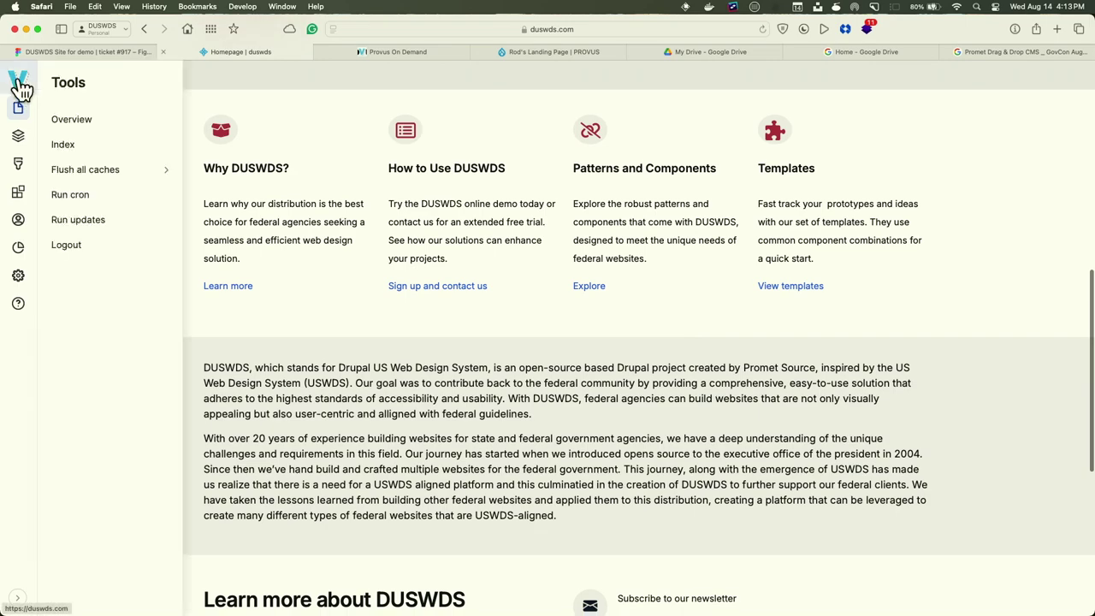
mouse_move(21, 89)
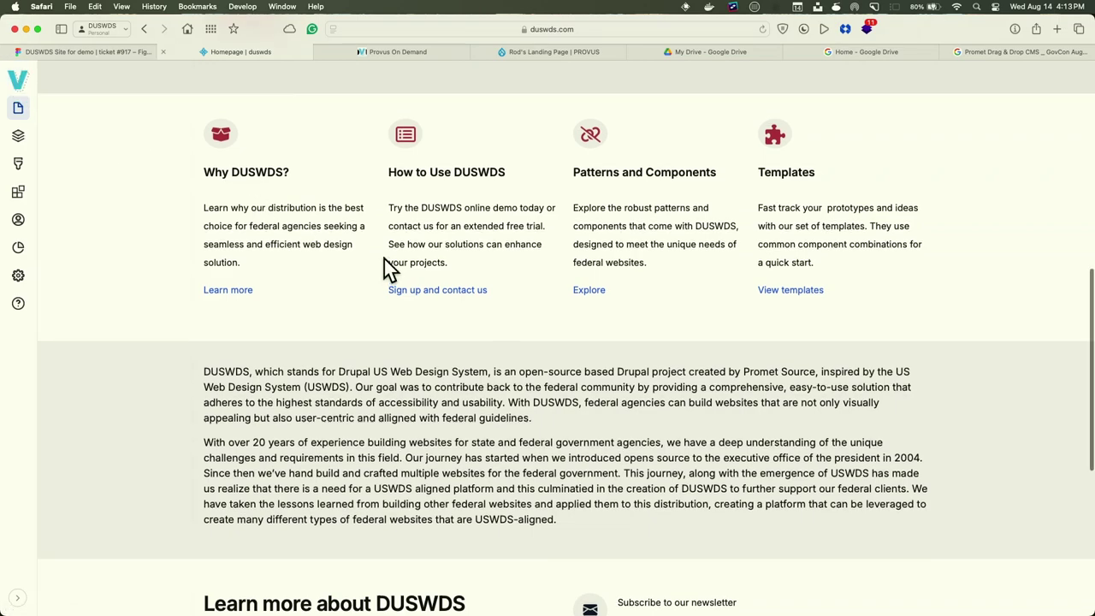
scroll(384, 267, "up", 7)
scroll(384, 261, "up", 2)
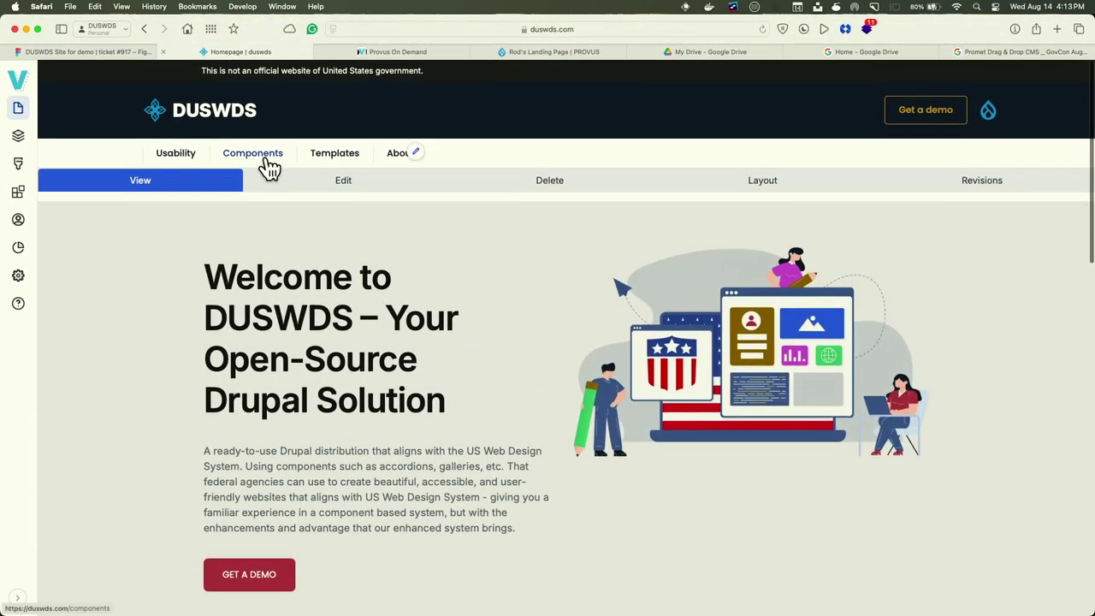
Open the DUSWDS Components page and examine the whole component catalogue, from Accordion through Validation
left_click(264, 159)
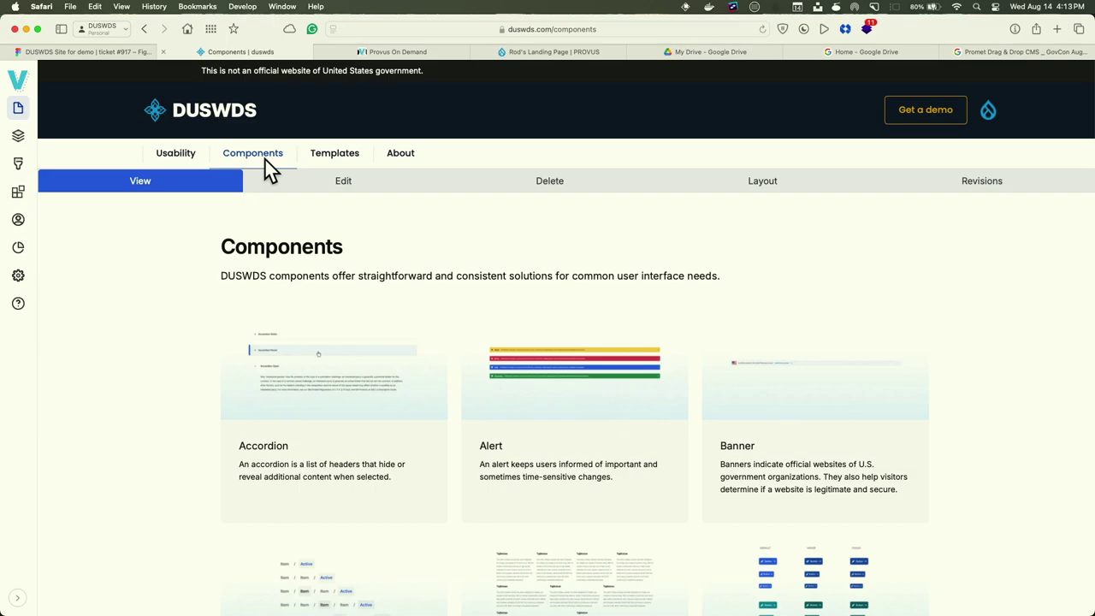
scroll(264, 159, "down", 3)
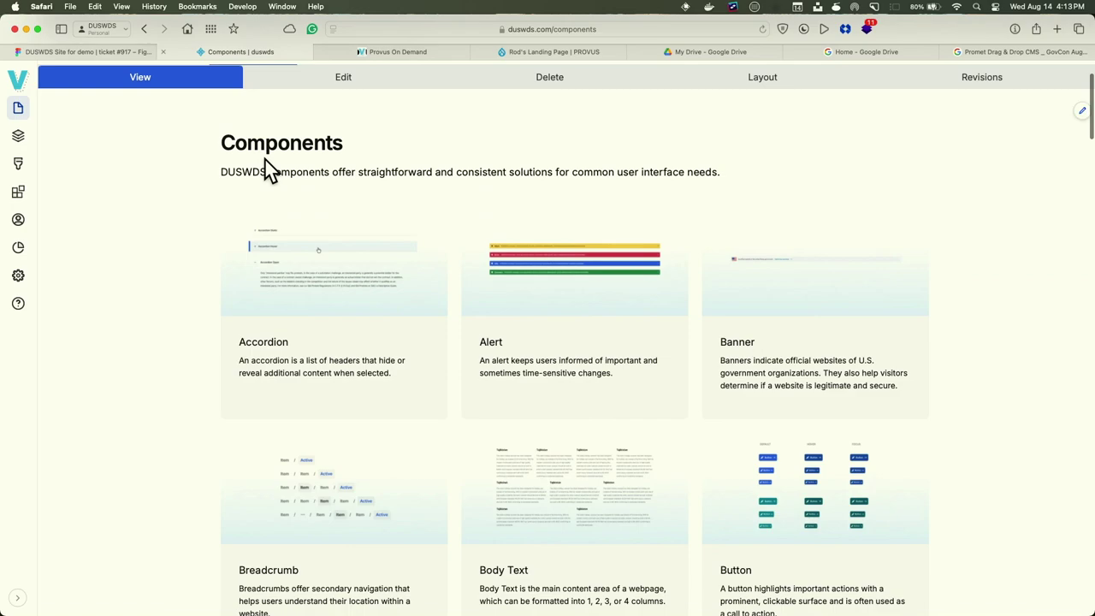
scroll(264, 158, "down", 6)
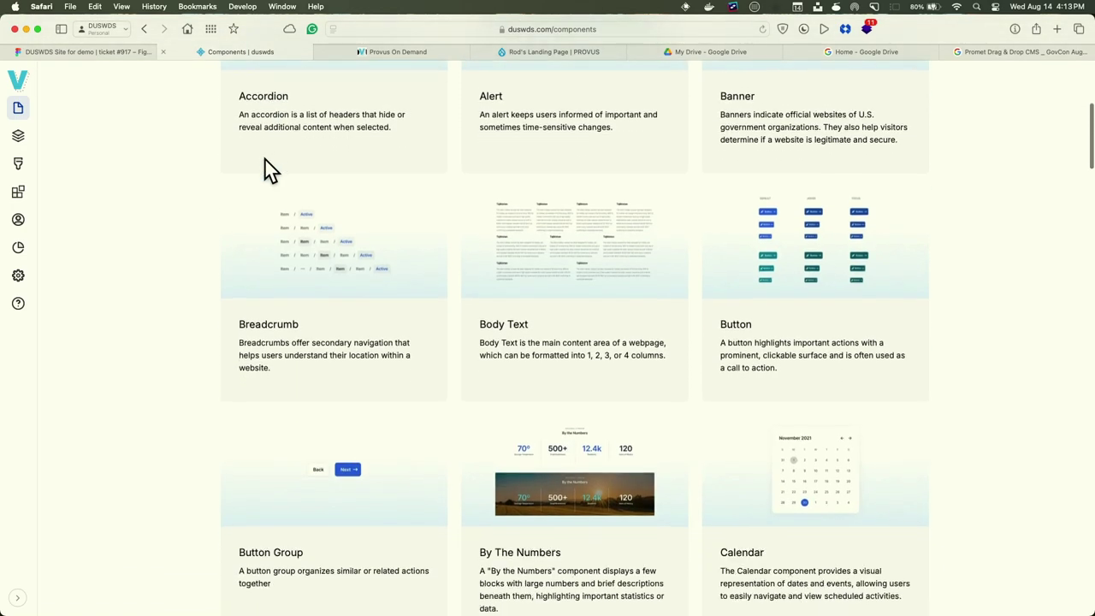
scroll(265, 160, "down", 4)
scroll(265, 160, "down", 3)
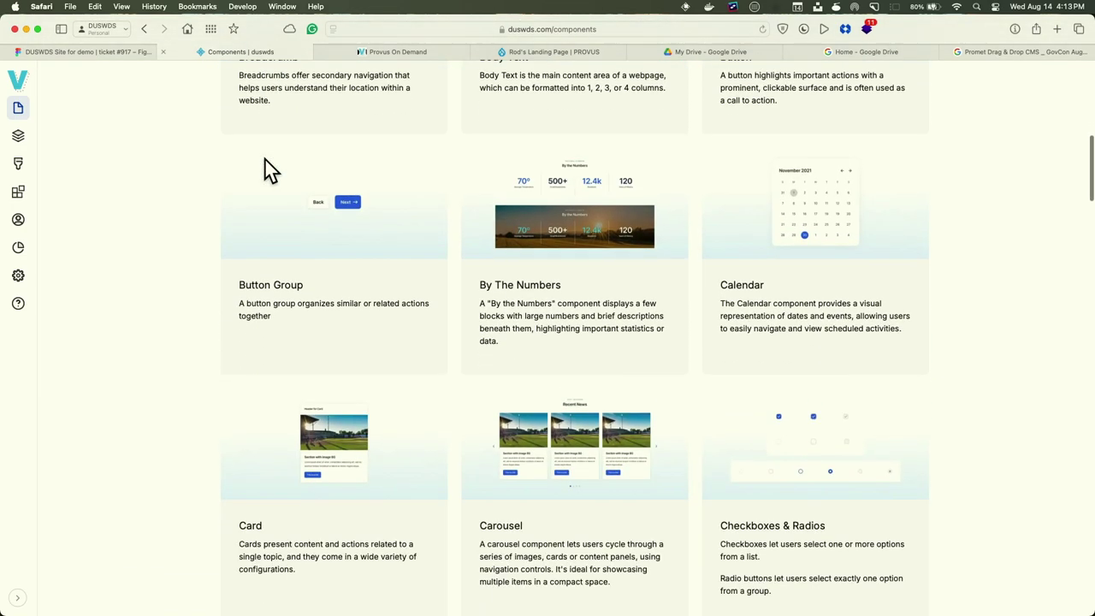
scroll(266, 160, "down", 2)
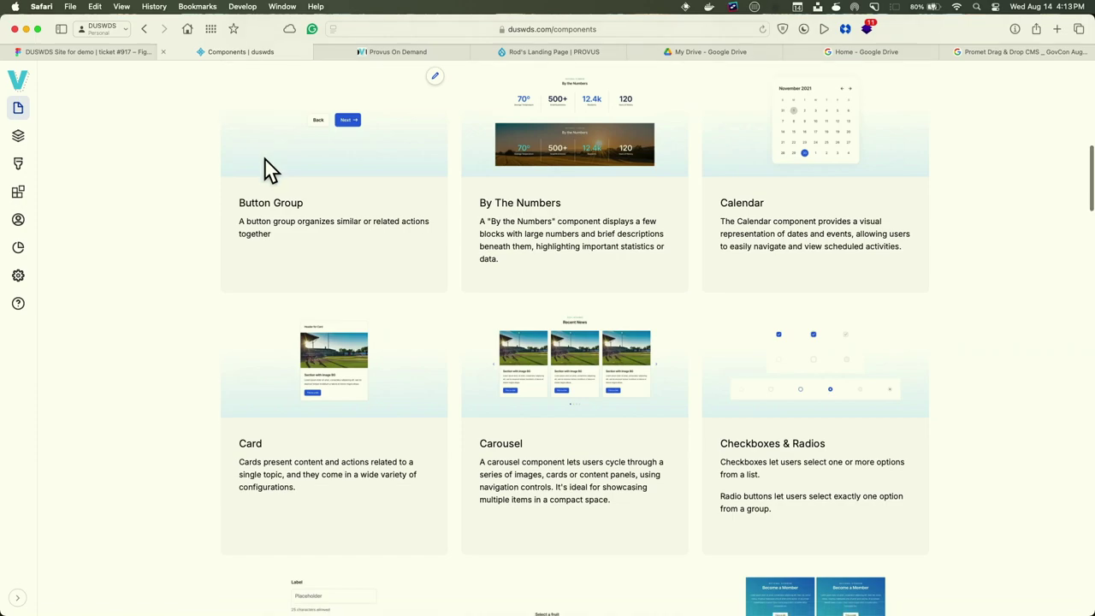
scroll(480, 235, "down", 2)
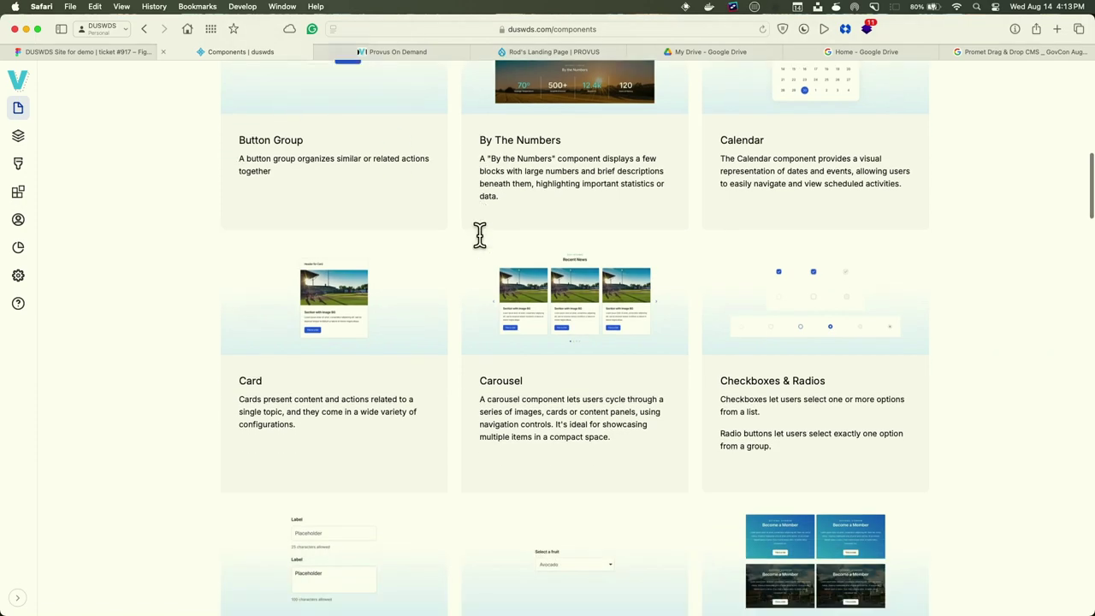
scroll(480, 235, "down", 2)
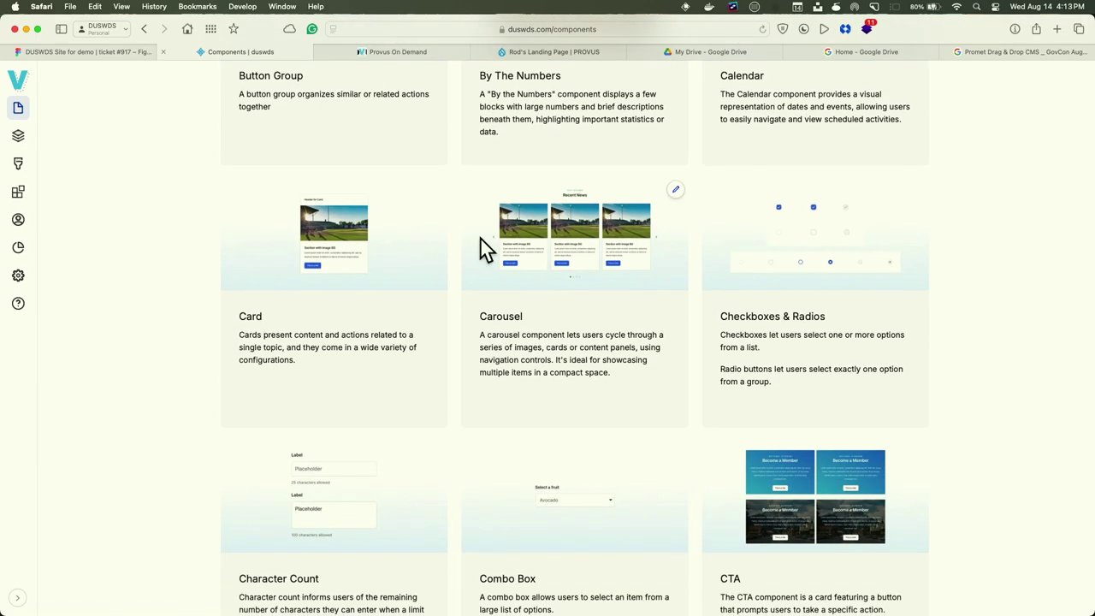
scroll(483, 248, "down", 5)
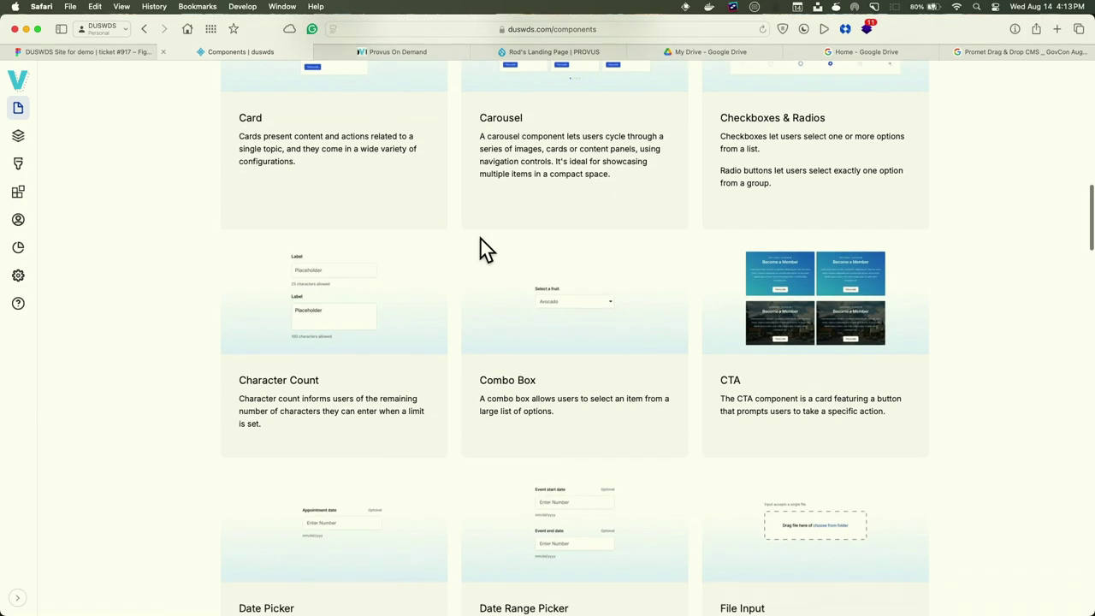
scroll(484, 247, "down", 6)
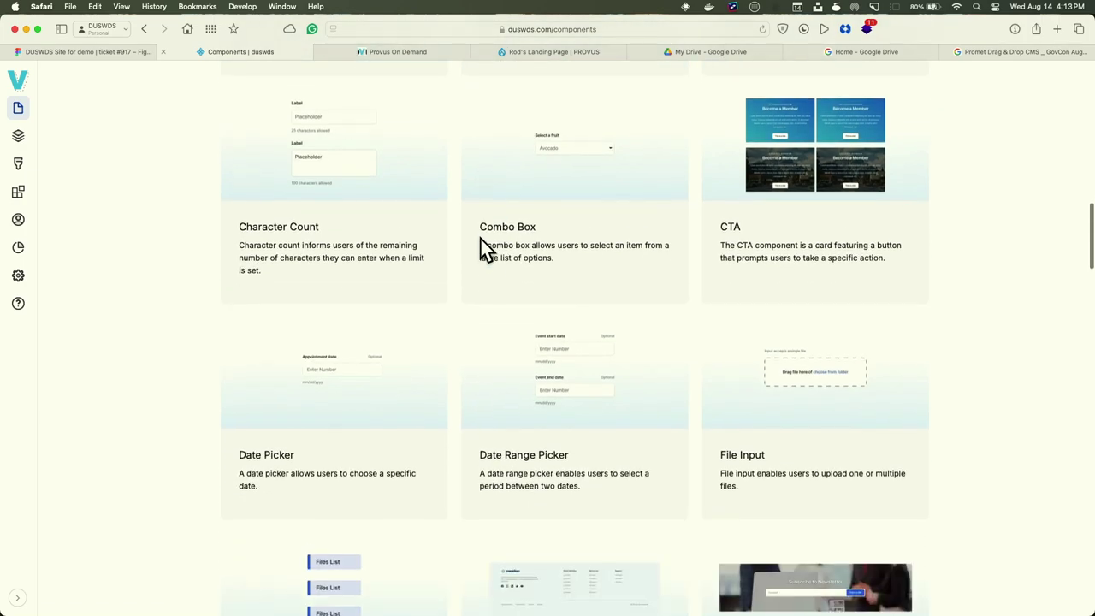
scroll(480, 236, "down", 8)
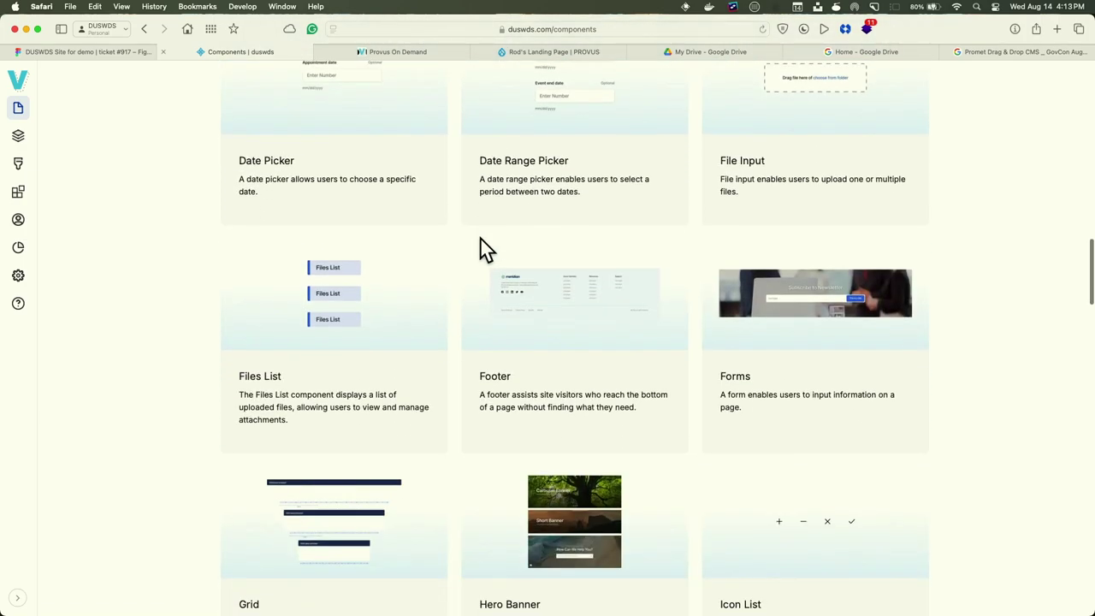
scroll(484, 248, "down", 4)
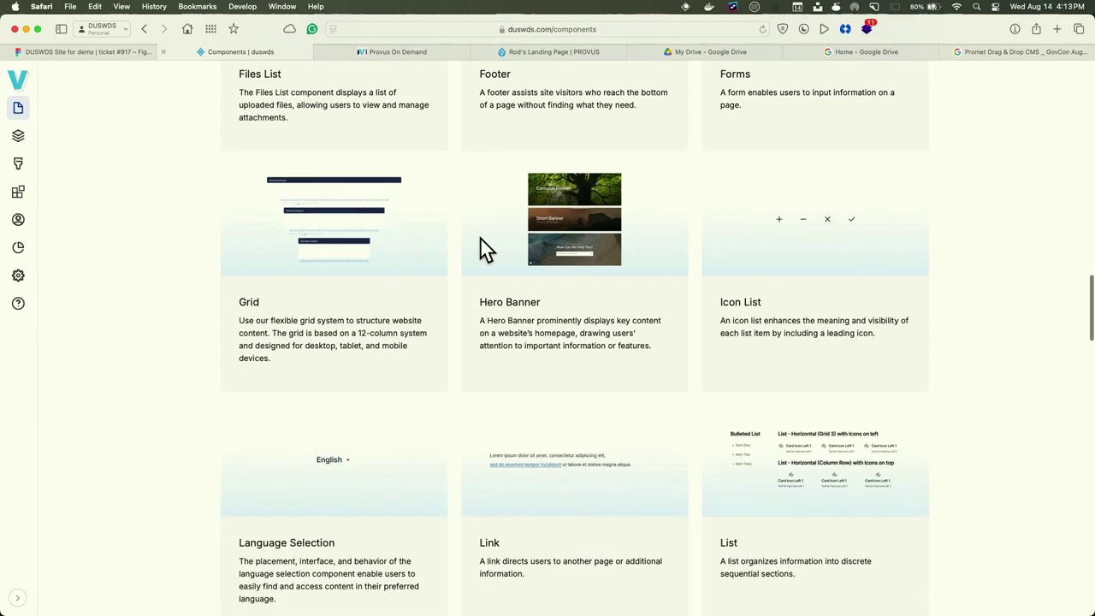
scroll(483, 248, "down", 5)
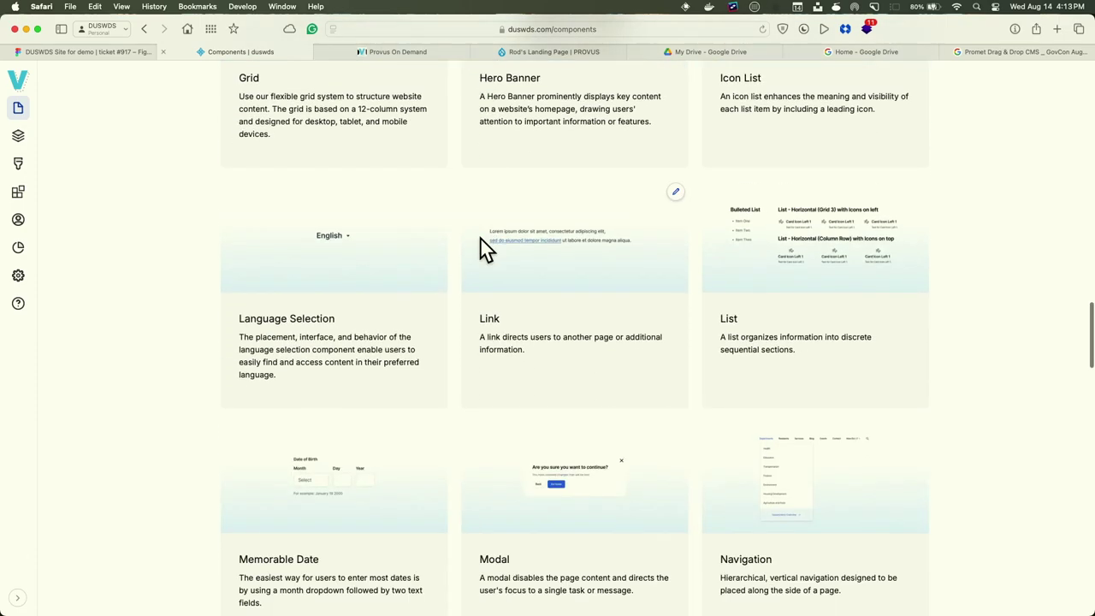
scroll(484, 248, "down", 5)
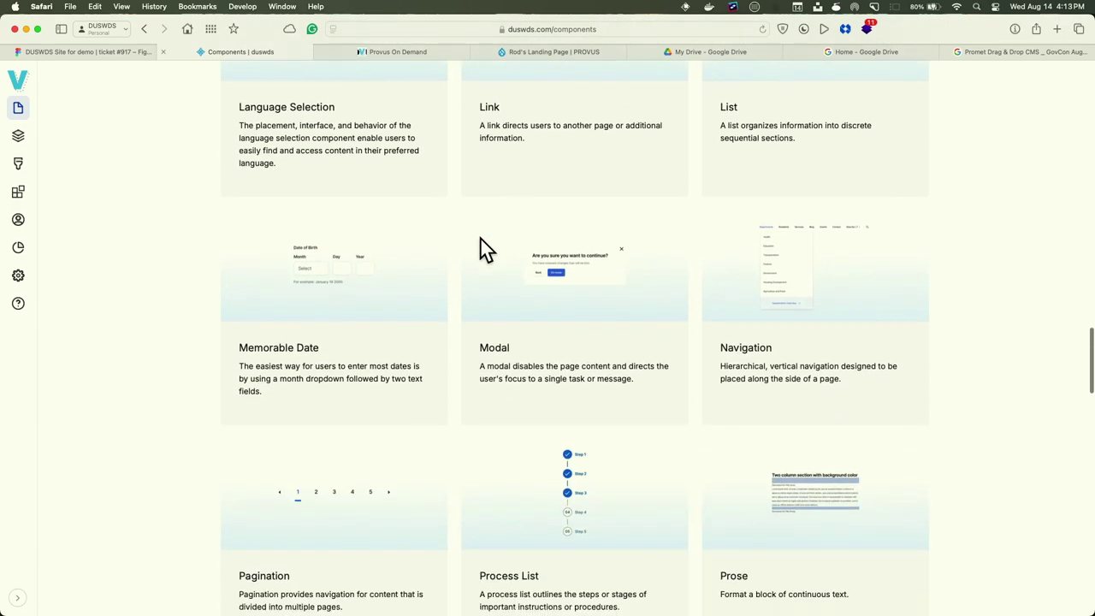
scroll(483, 248, "down", 4)
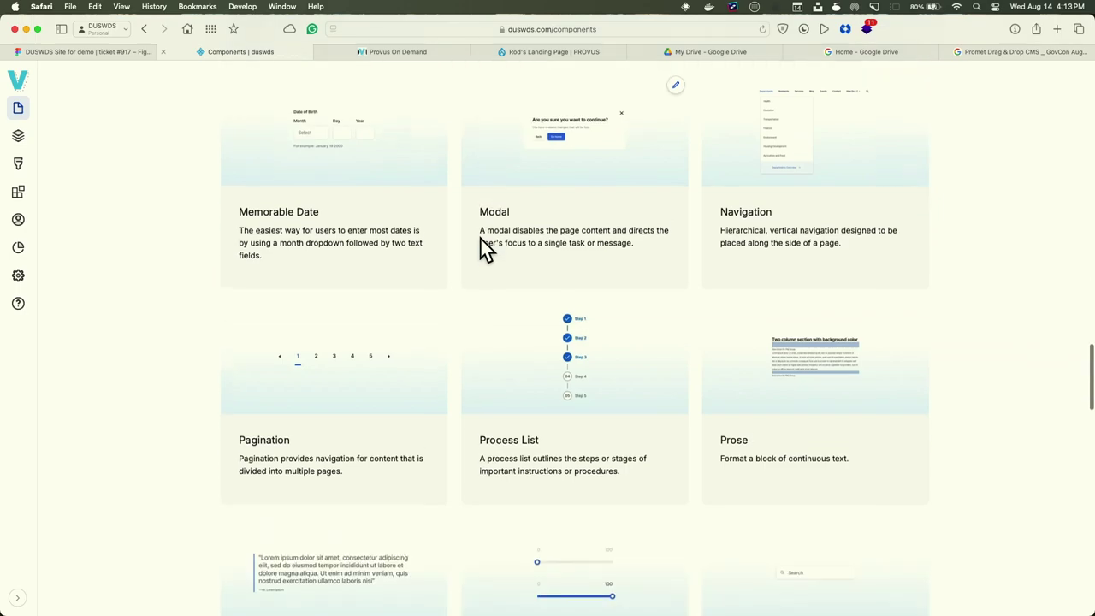
scroll(483, 248, "down", 2)
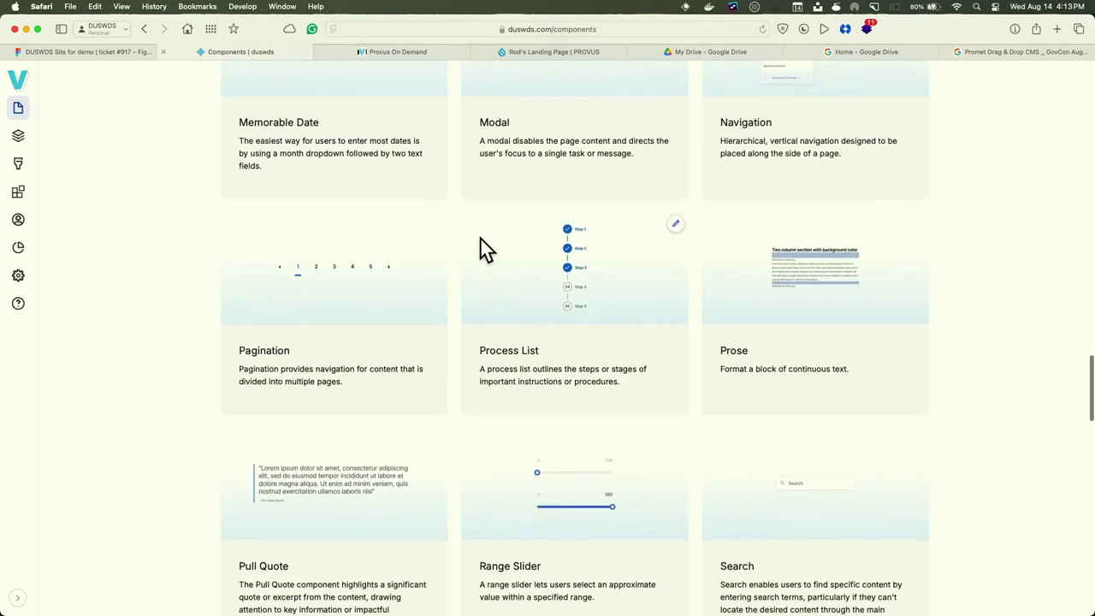
scroll(483, 248, "down", 2)
scroll(480, 239, "down", 6)
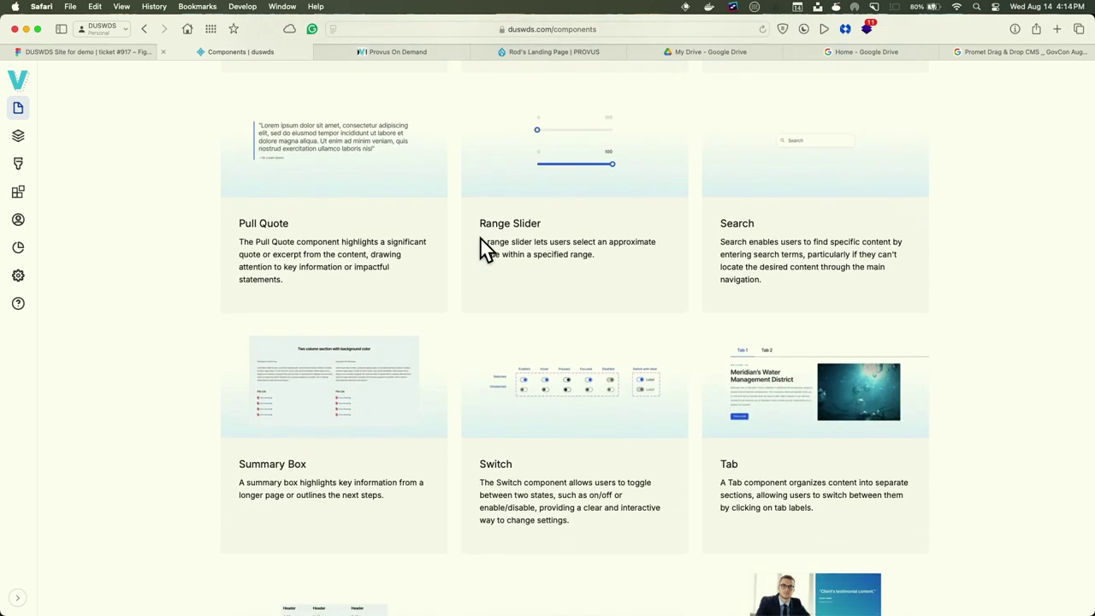
scroll(484, 248, "down", 8)
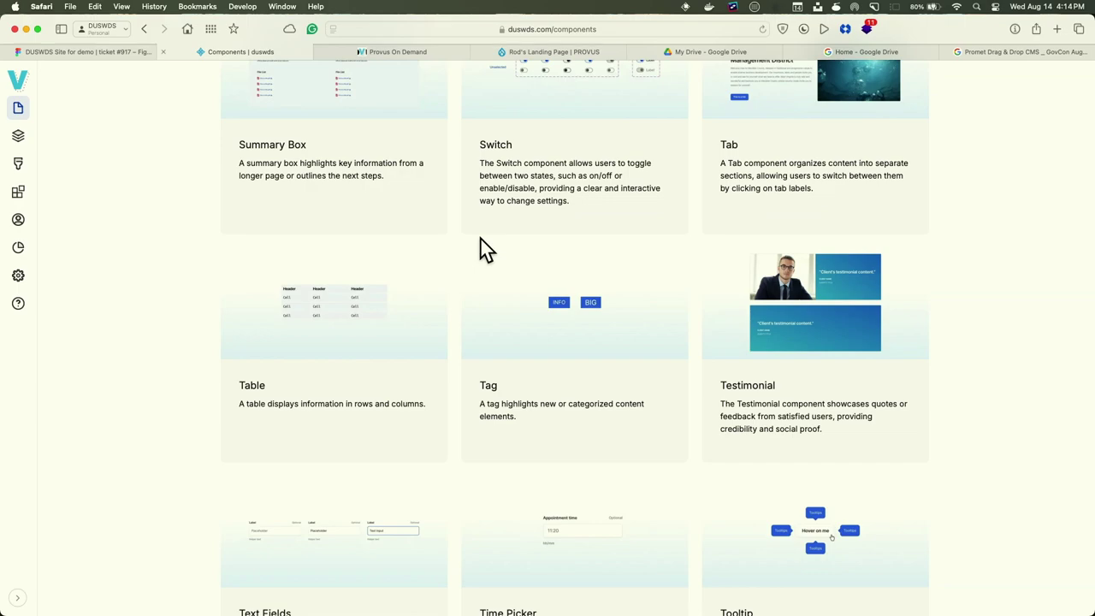
scroll(483, 248, "down", 5)
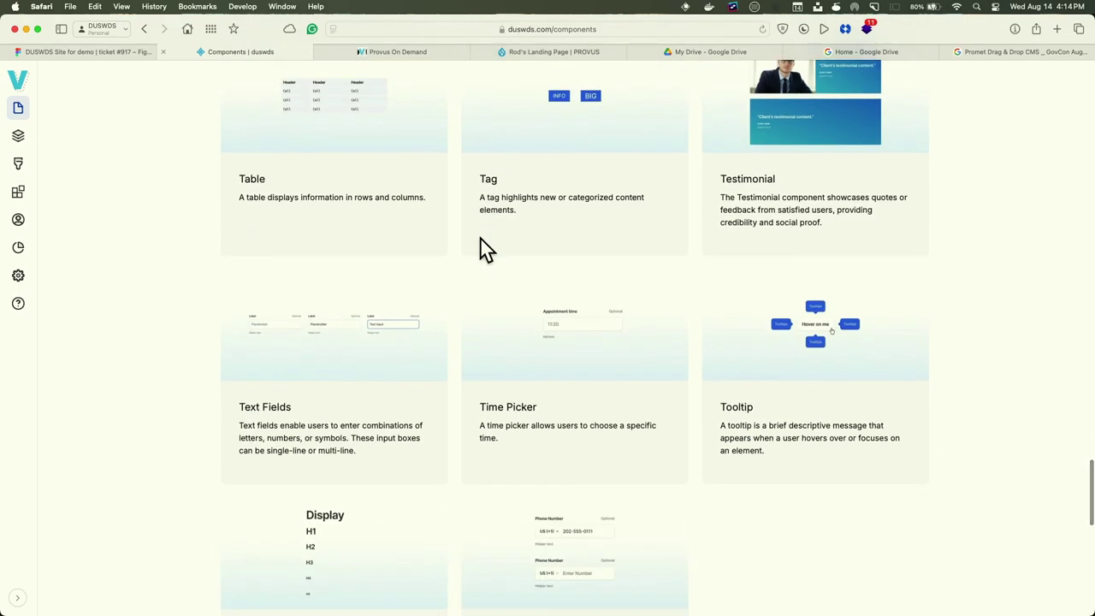
scroll(483, 248, "down", 8)
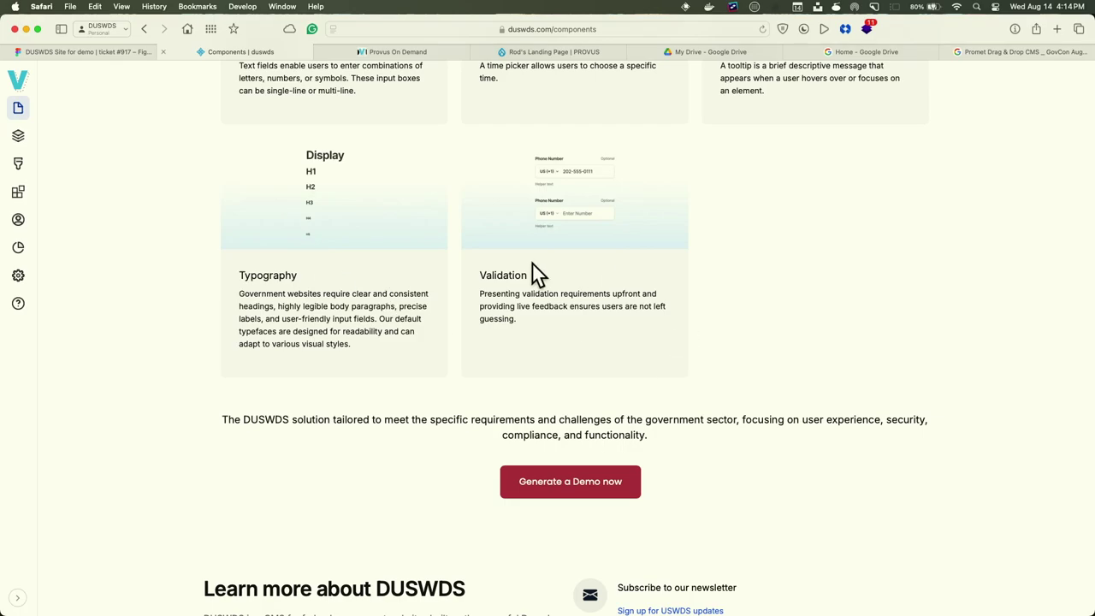
scroll(537, 273, "down", 1)
scroll(537, 274, "up", 10)
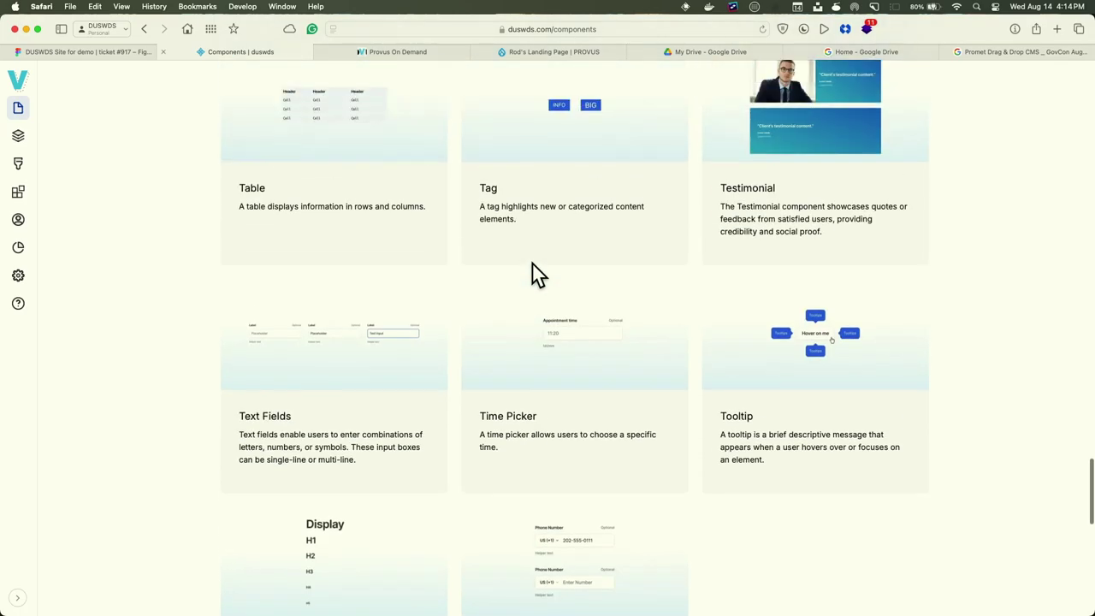
scroll(537, 274, "up", 20)
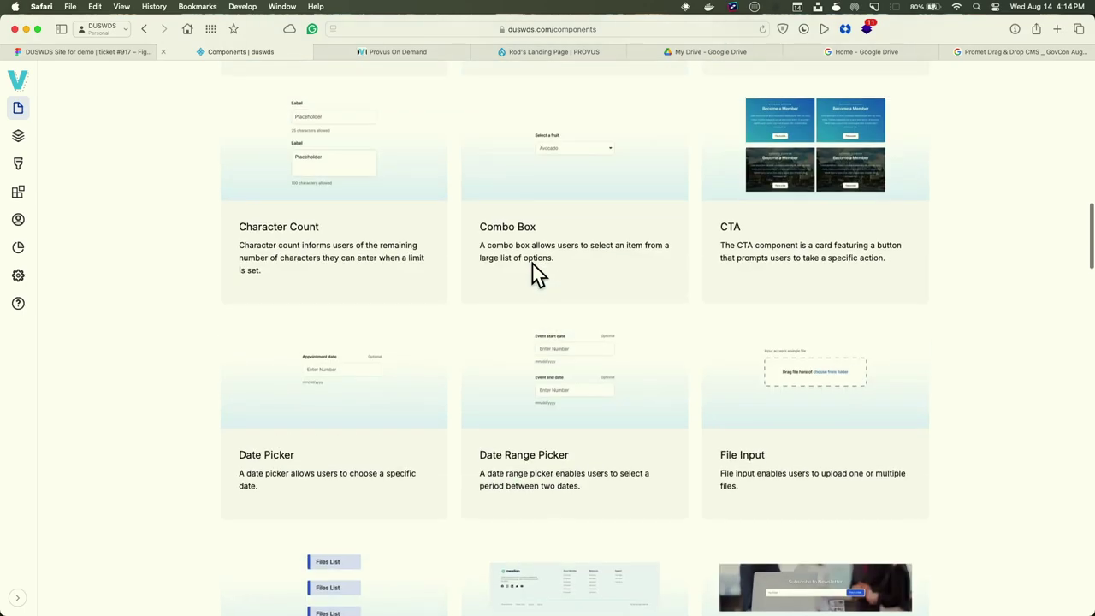
scroll(537, 273, "up", 15)
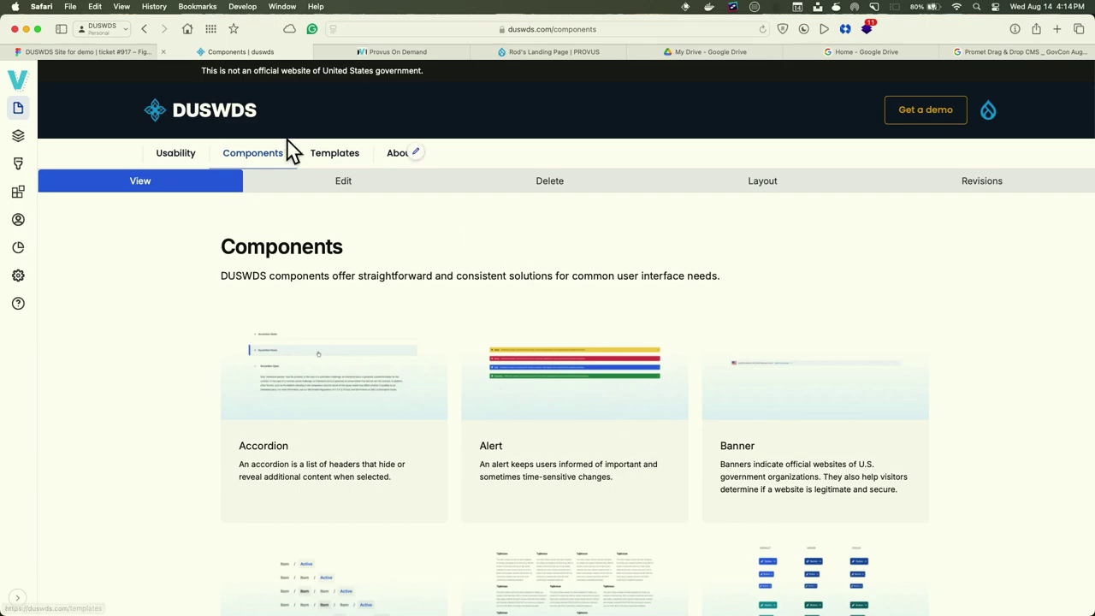
View the DUSWDS Templates page and return to the site homepage
left_click(329, 157)
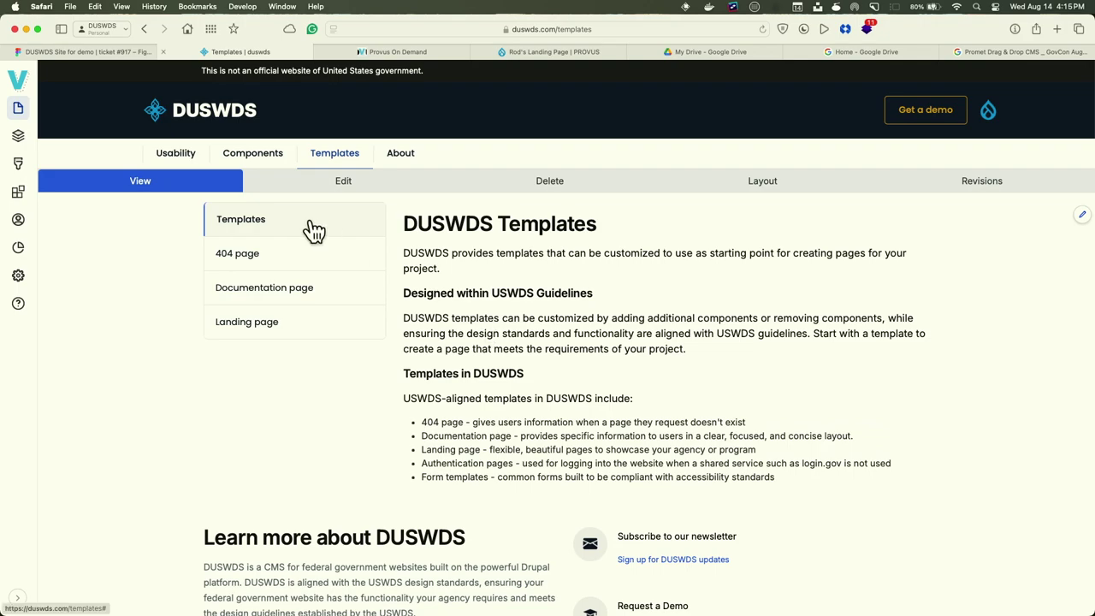
left_click(21, 82)
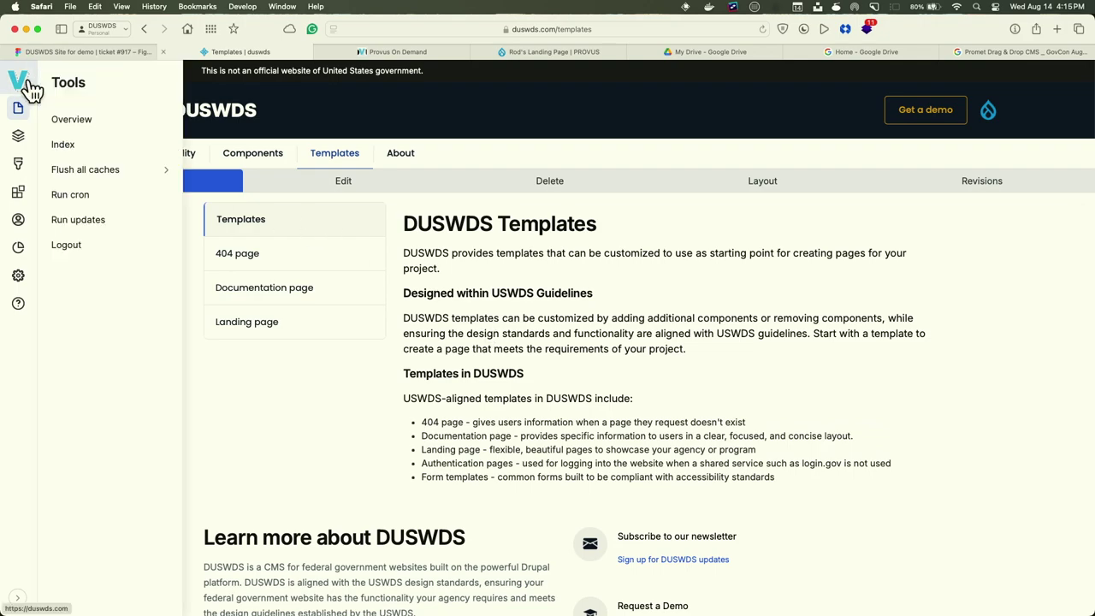
left_click(83, 130)
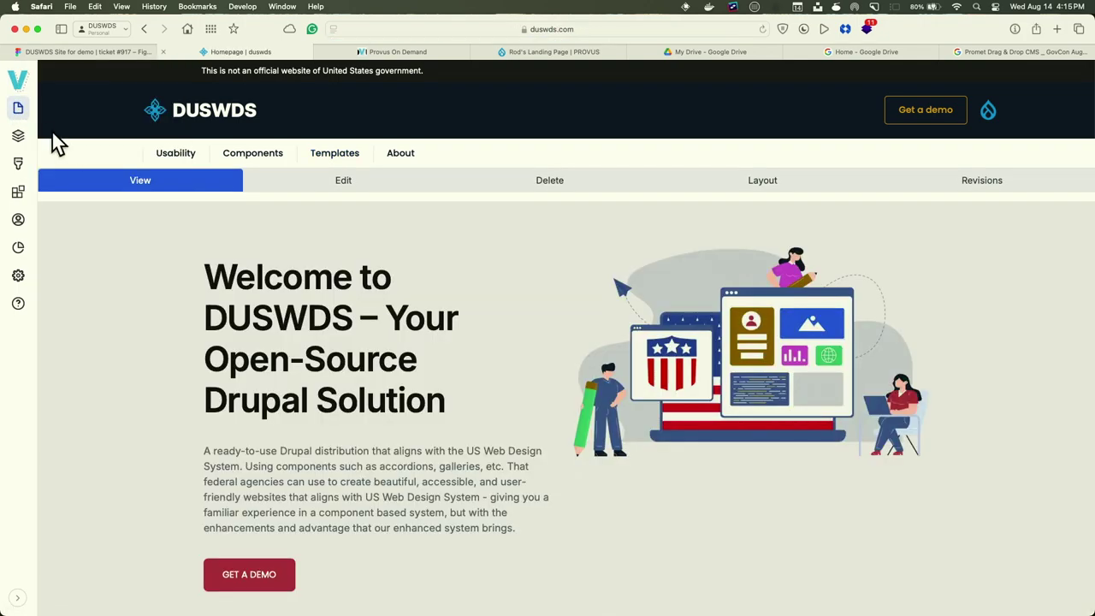
Open the demo landing page from the site's content overview
mouse_move(19, 108)
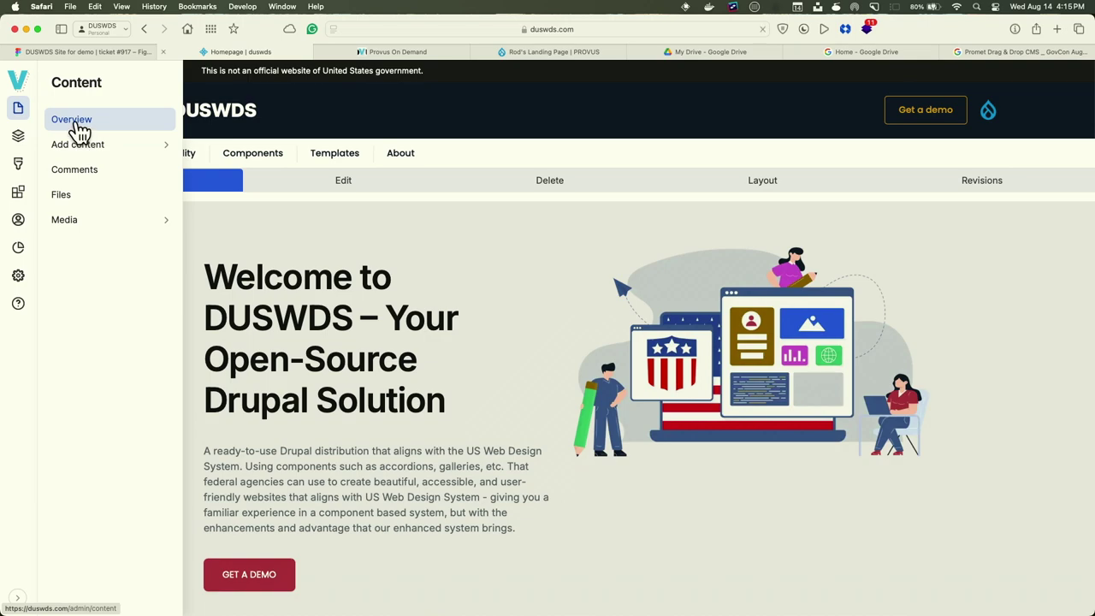
left_click(77, 128)
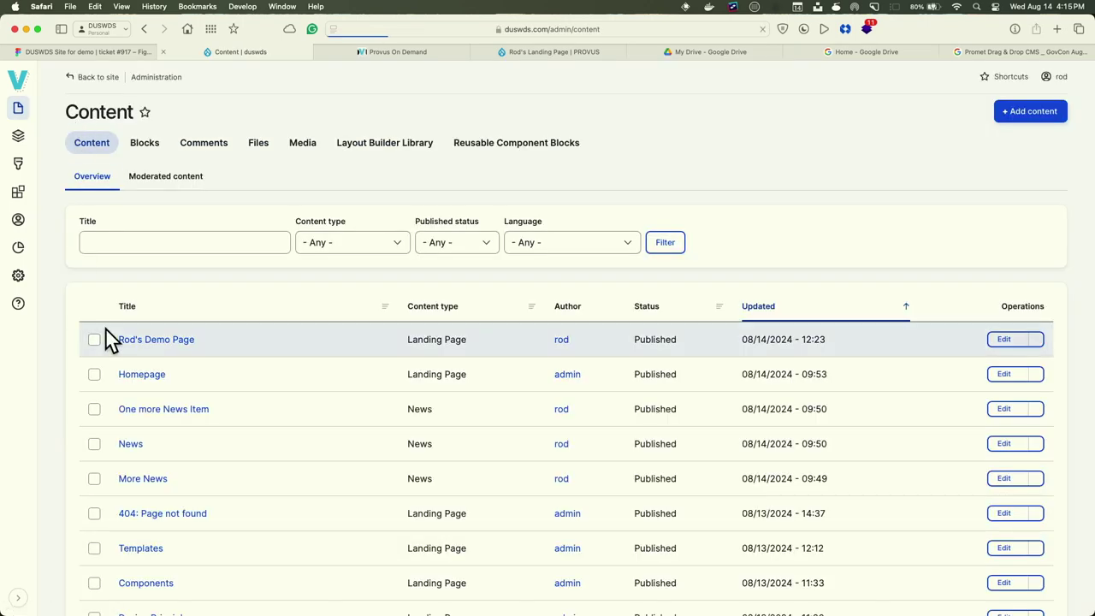
left_click(164, 340)
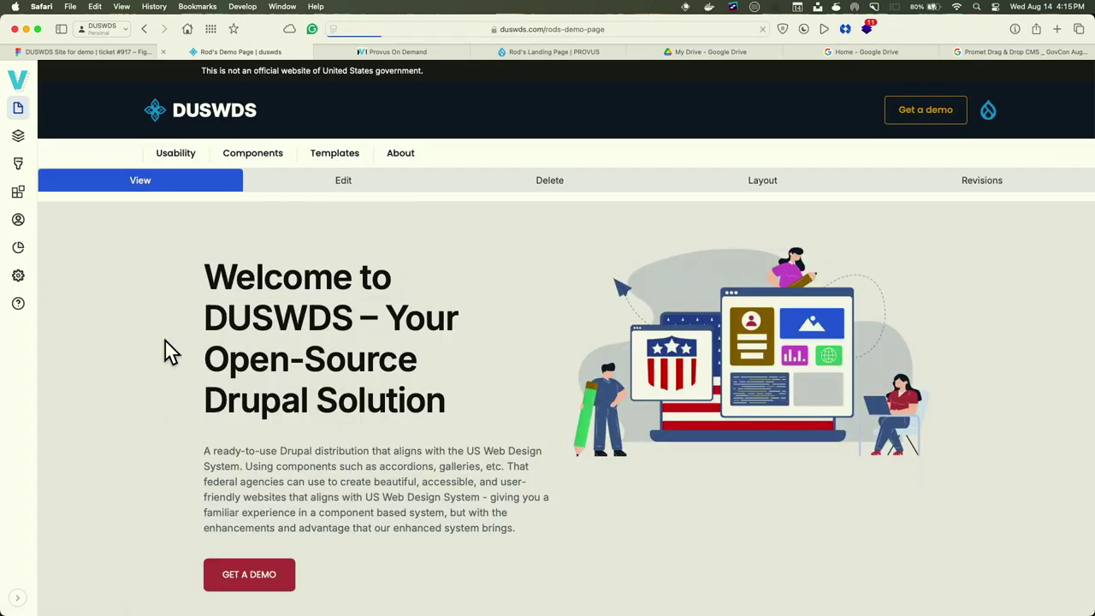
Examine the demo page's hero, Banner image, three-card row, News list and FAQ's section
scroll(164, 339, "down", 5)
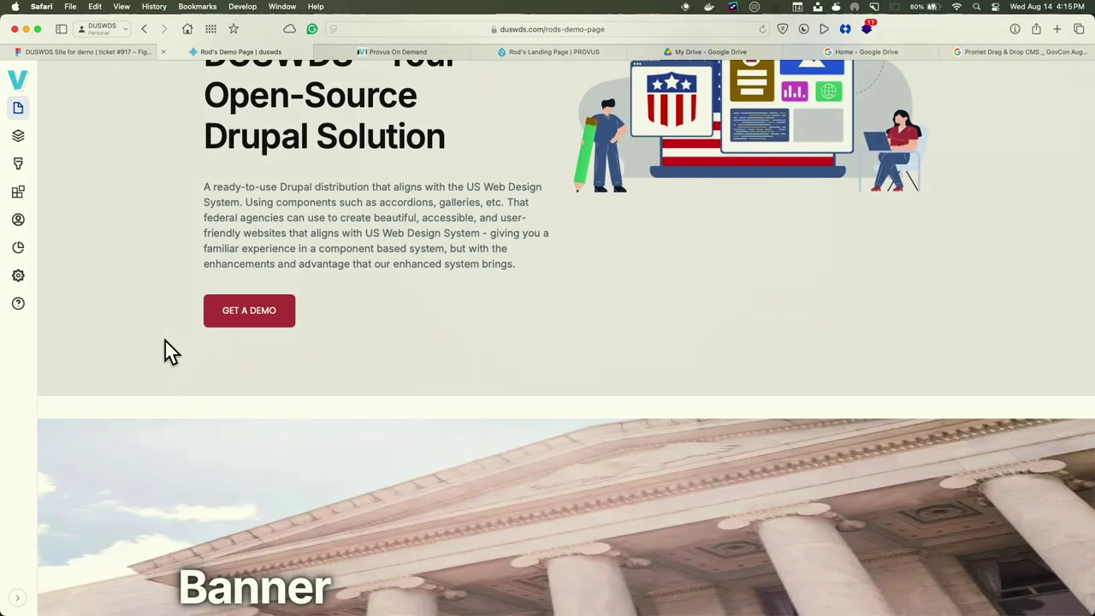
scroll(165, 341, "down", 10)
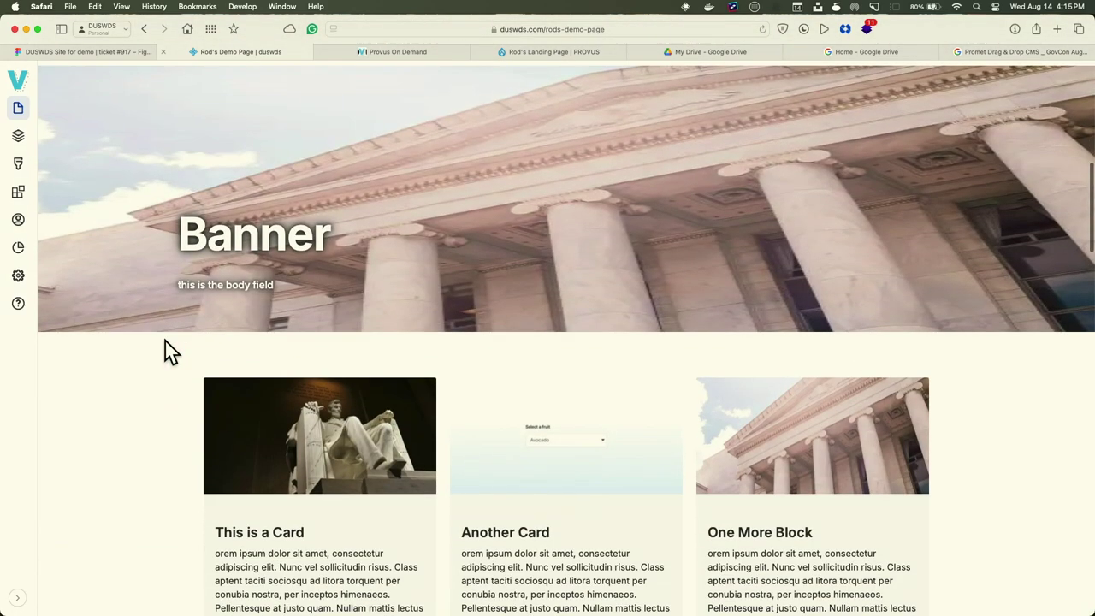
scroll(165, 341, "up", 1)
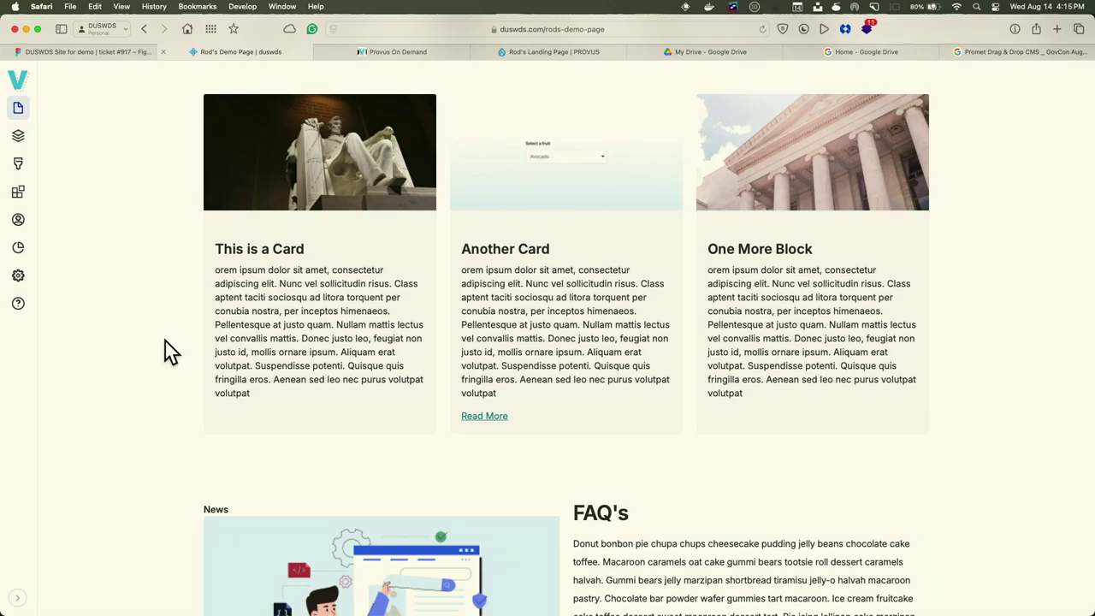
scroll(165, 342, "down", 5)
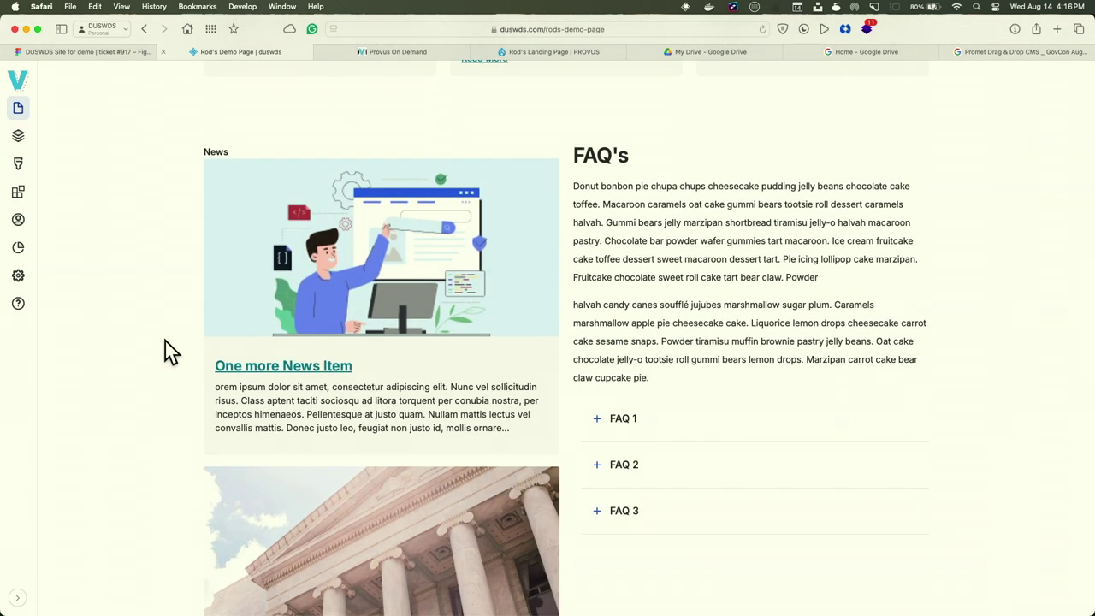
scroll(165, 342, "down", 3)
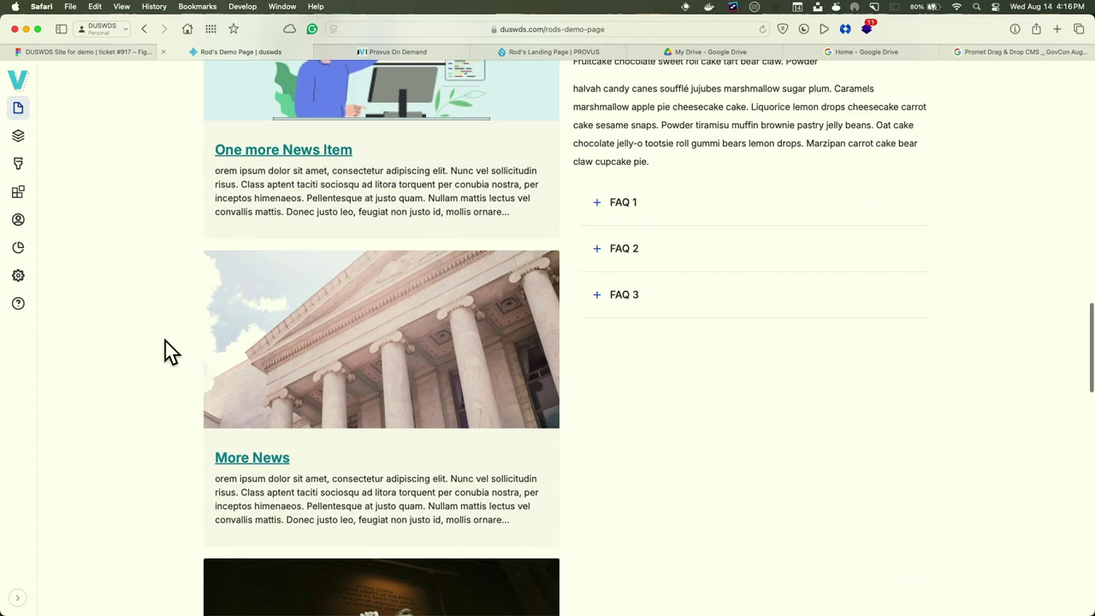
scroll(165, 342, "up", 4)
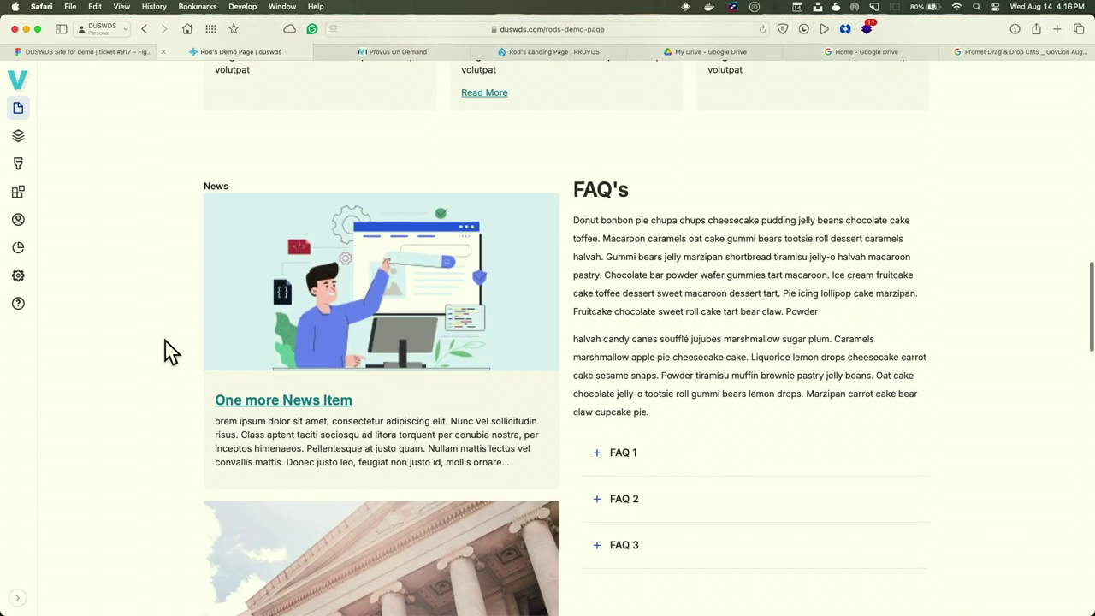
Review the More News and More News Again listings, the Stat Group and the footer, and return to the page's beginning
scroll(165, 342, "down", 12)
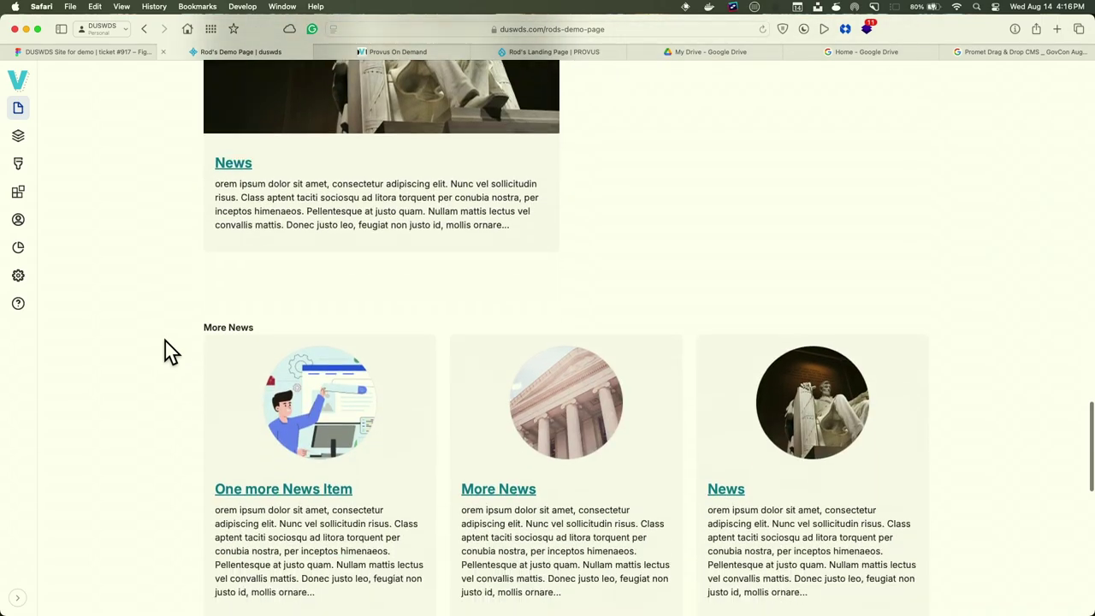
scroll(165, 350, "down", 5)
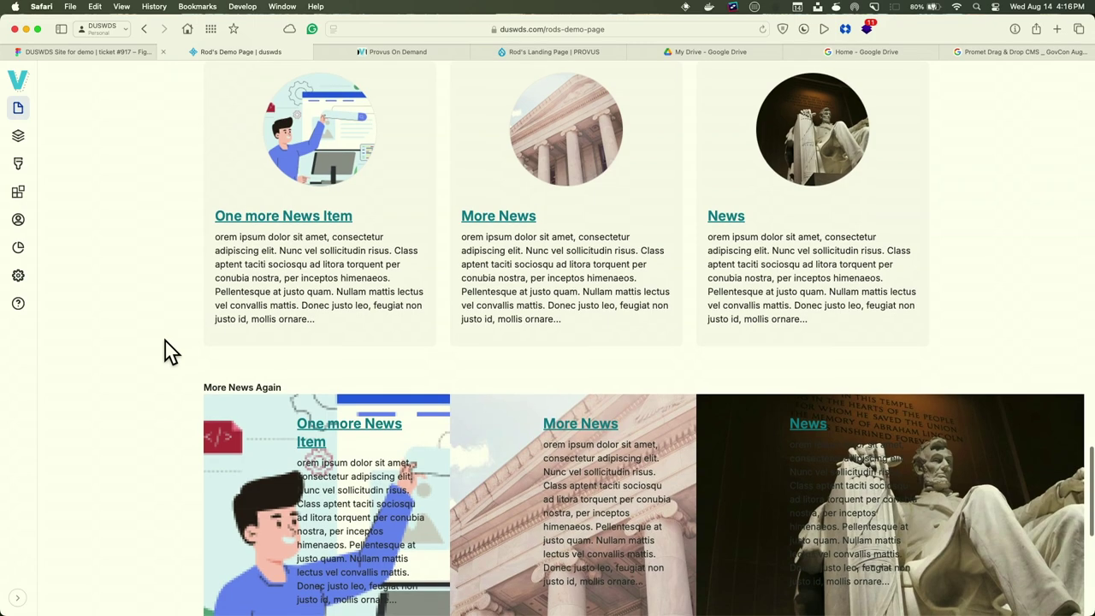
scroll(165, 341, "up", 4)
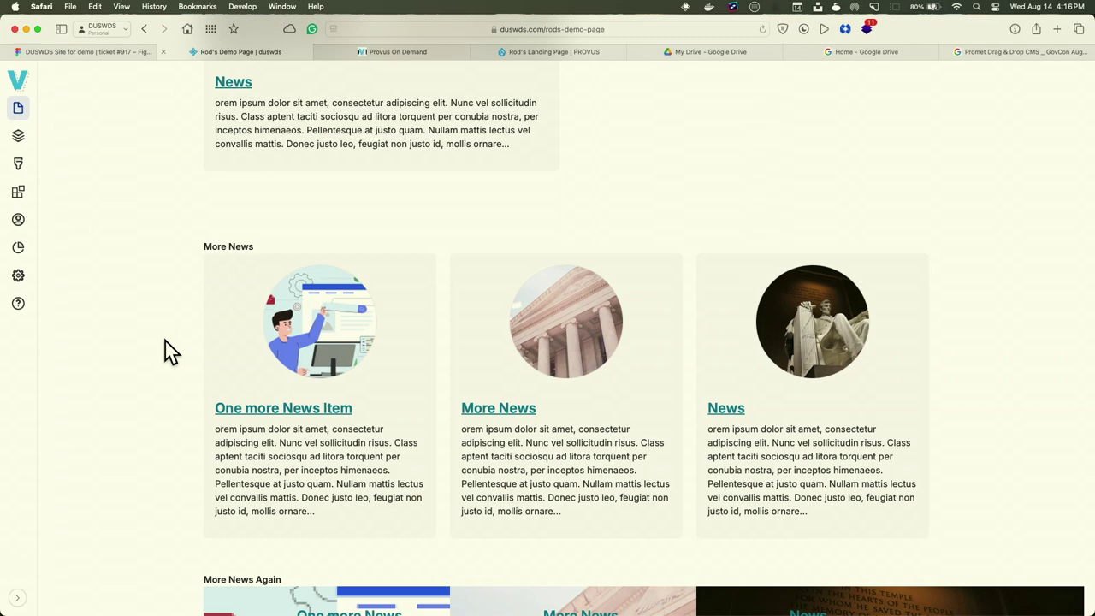
scroll(165, 341, "down", 10)
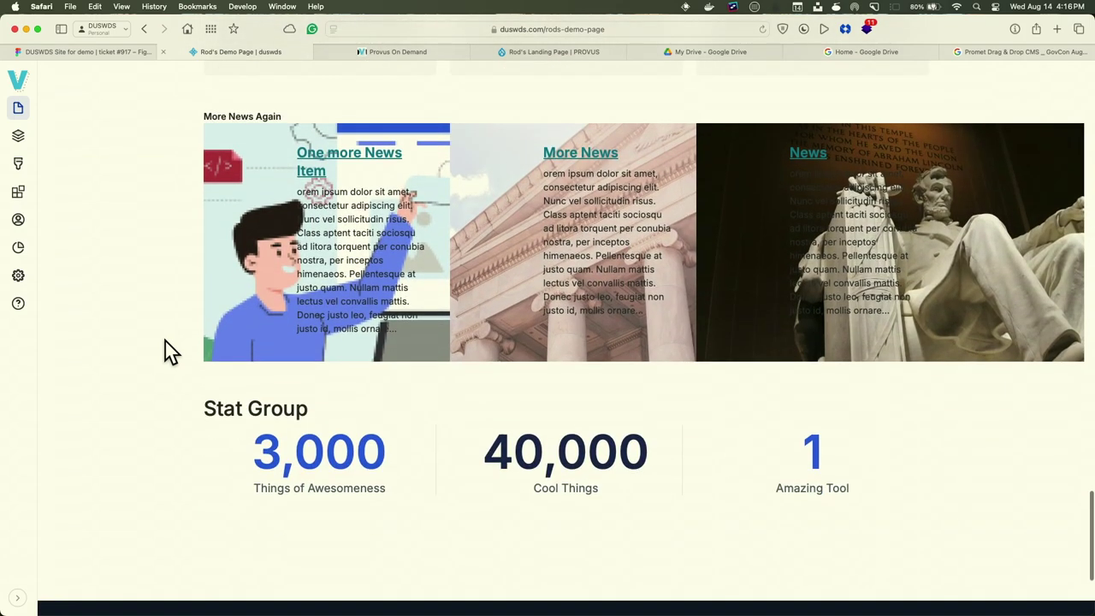
scroll(166, 342, "down", 5)
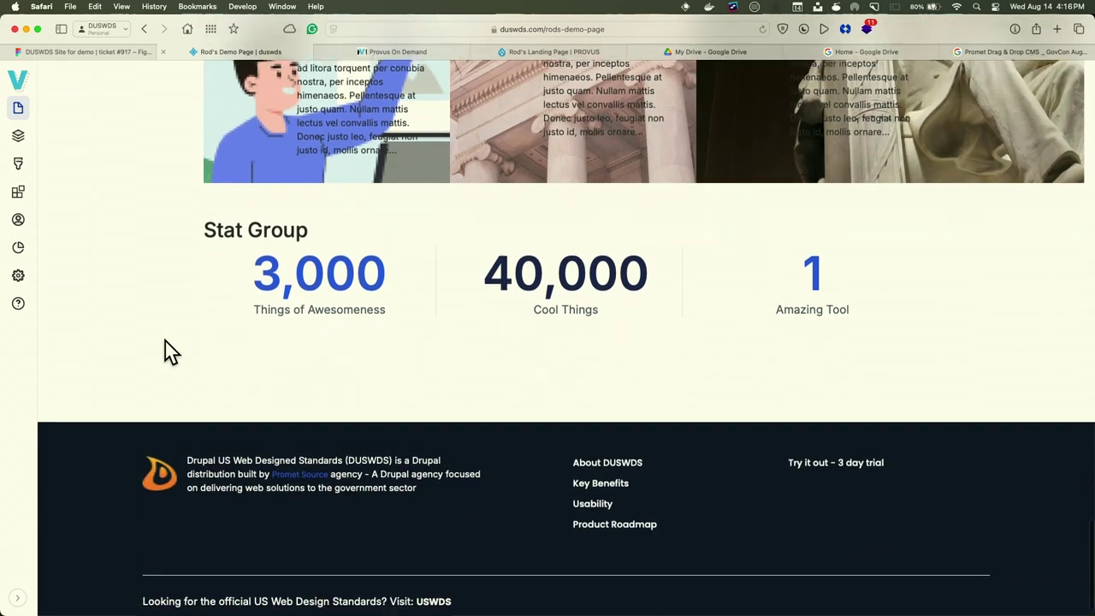
scroll(165, 341, "up", 7)
scroll(165, 342, "up", 20)
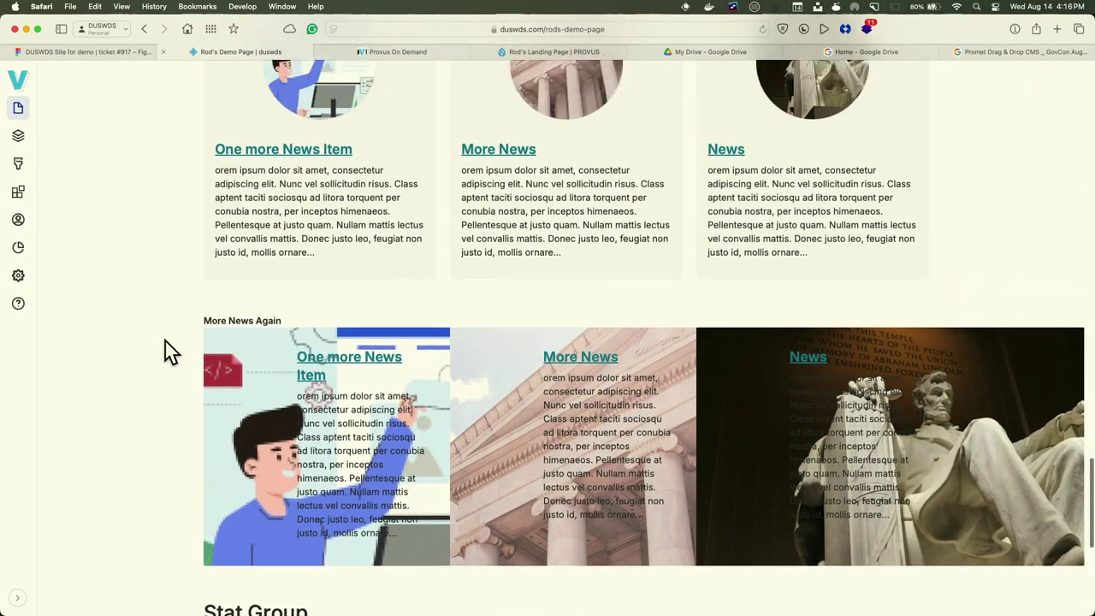
scroll(165, 342, "up", 10)
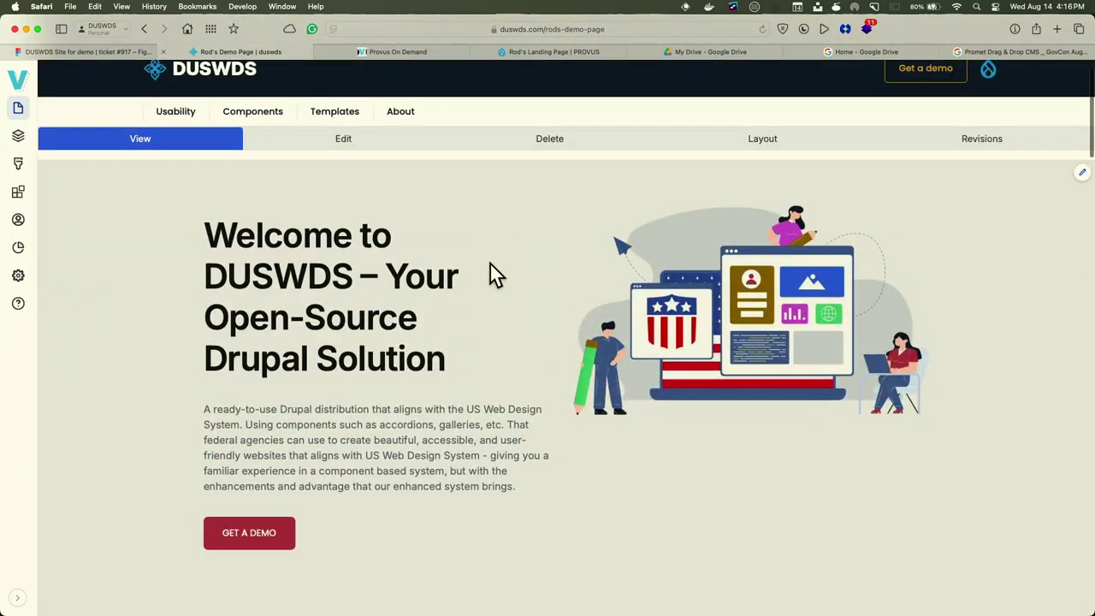
Open the demo page's layout for editing at its first section
left_click(762, 139)
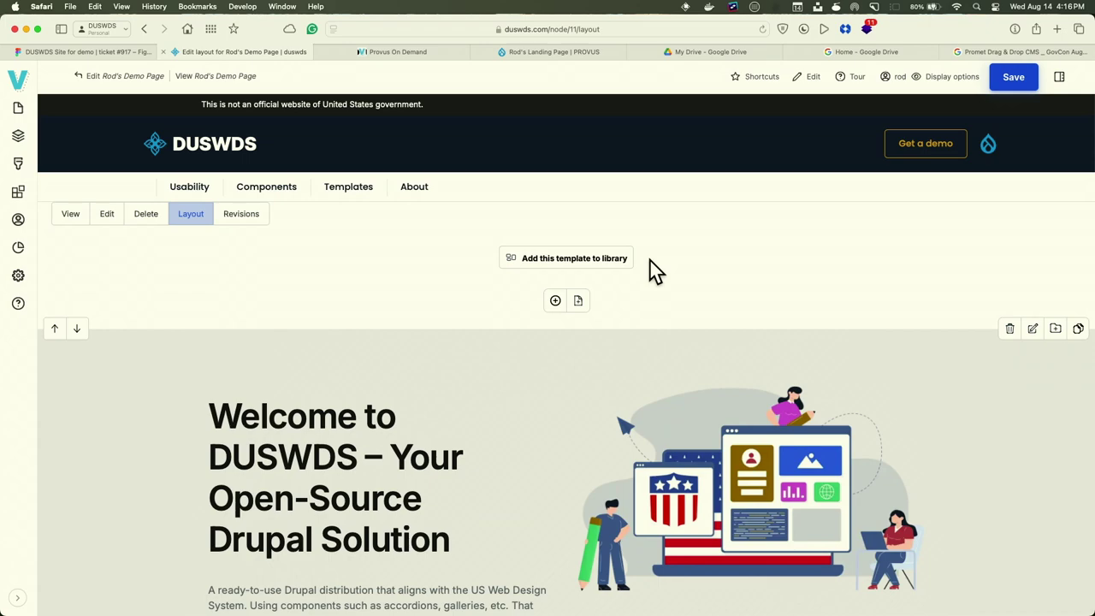
scroll(650, 272, "down", 1)
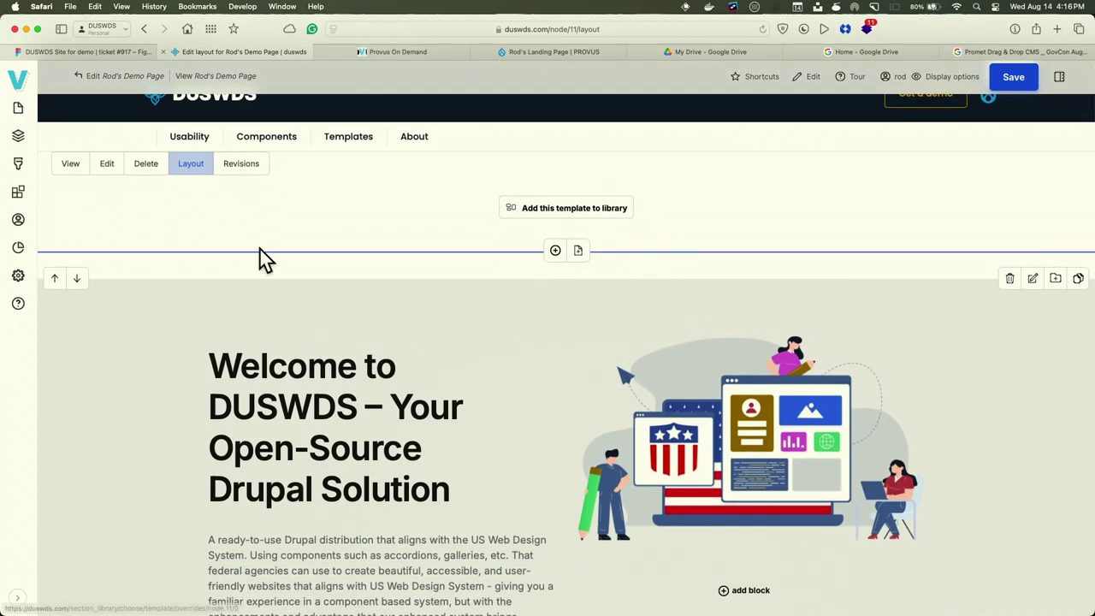
Move the welcome hero section below the Banner section and back above it
left_click(78, 282)
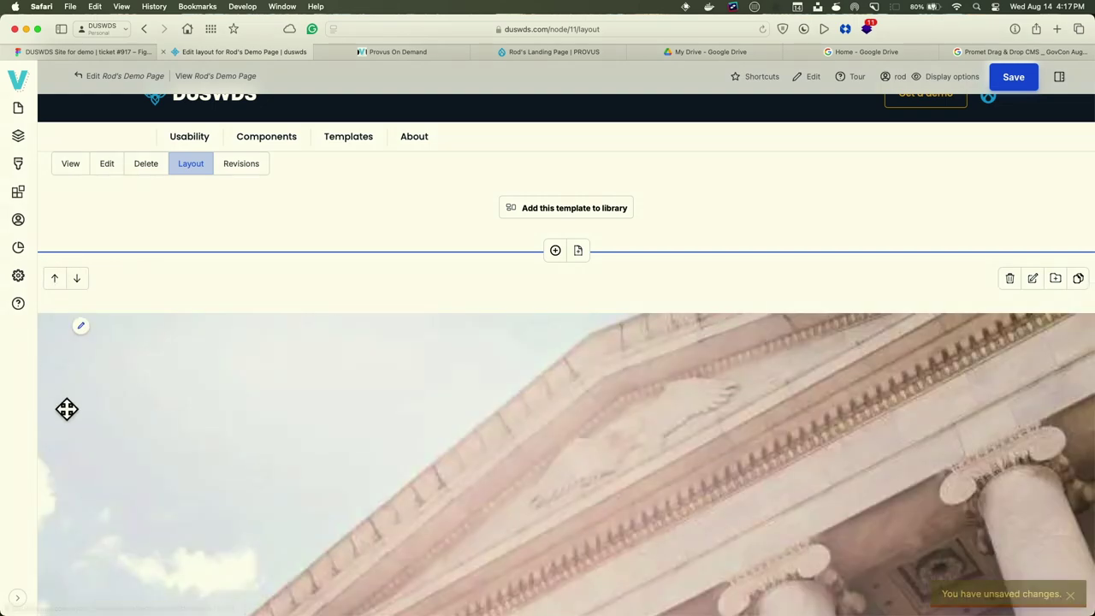
scroll(66, 408, "down", 10)
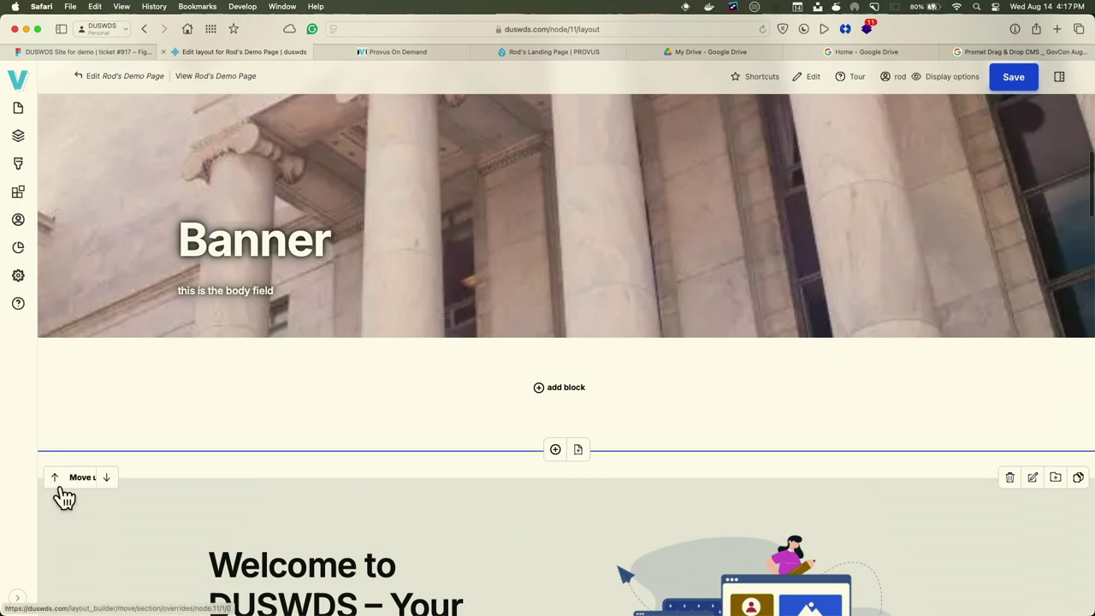
left_click(86, 484)
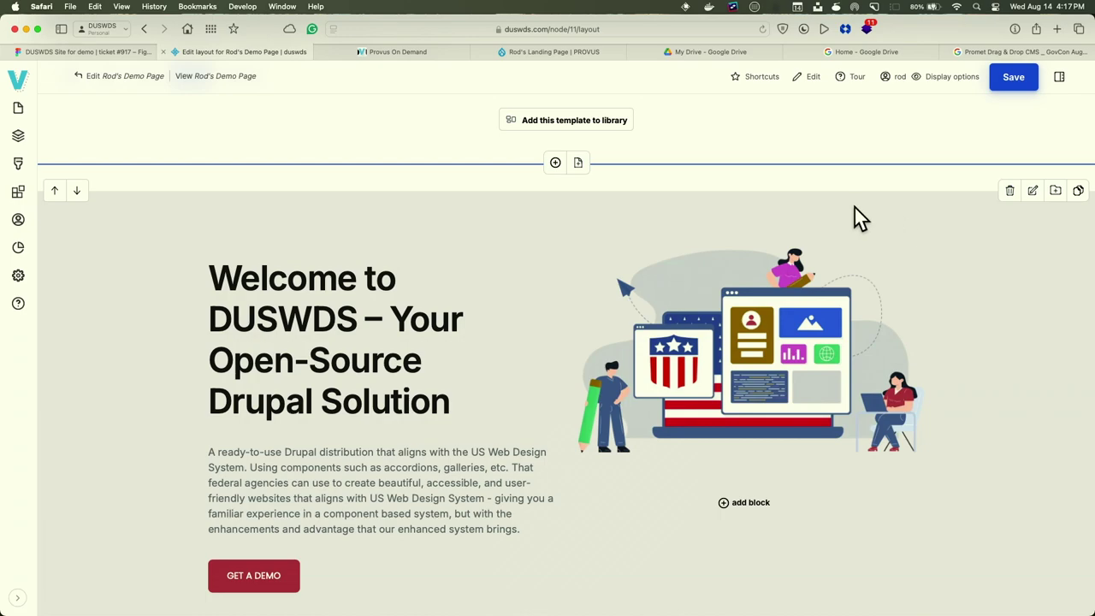
Start a new section above the welcome hero using the Bootstrap 1 Col layout
left_click(587, 167)
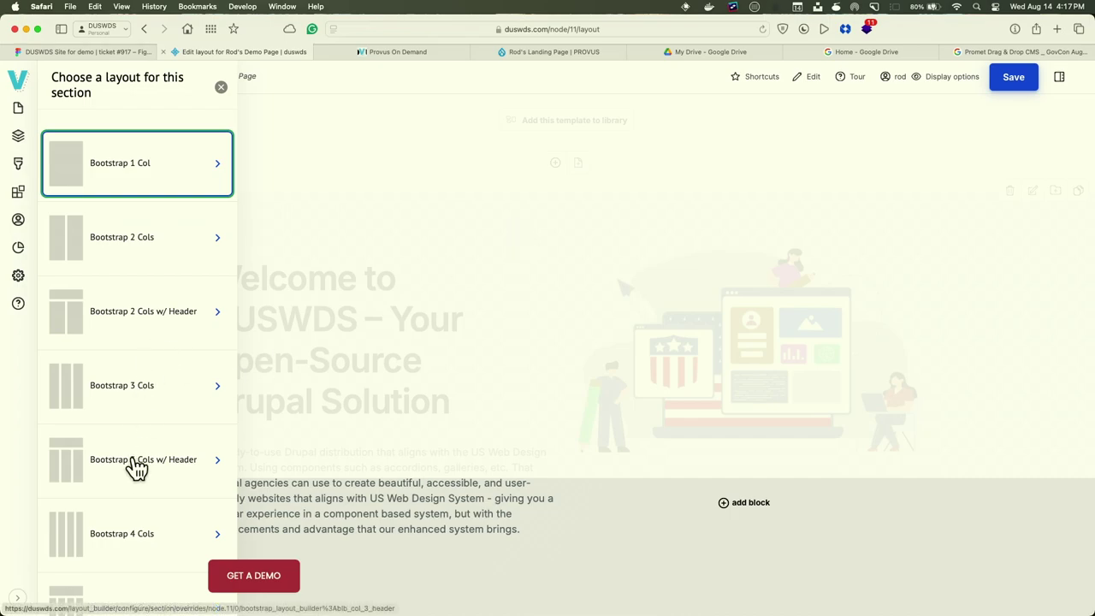
scroll(135, 477, "down", 1)
scroll(135, 477, "down", 1)
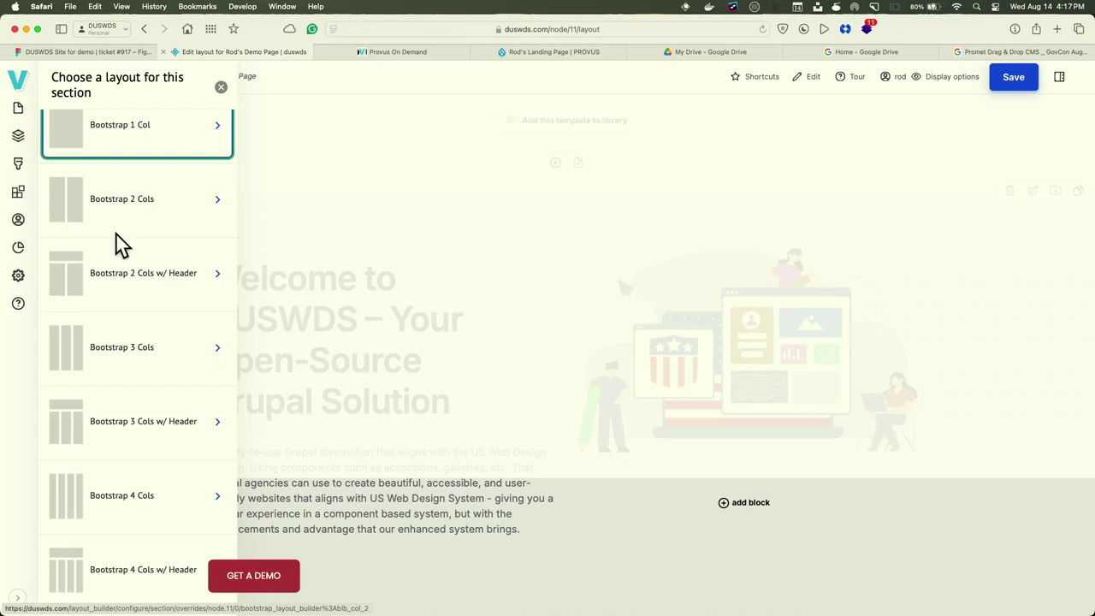
scroll(117, 245, "up", 2)
left_click(133, 176)
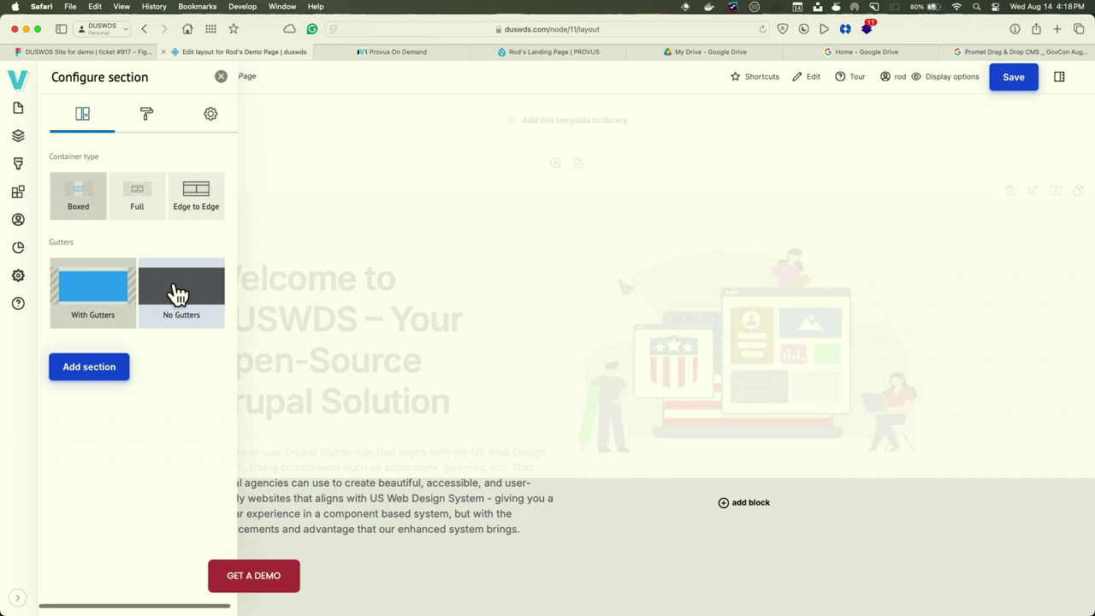
Show the new section's Background and Spacing style options
left_click(146, 116)
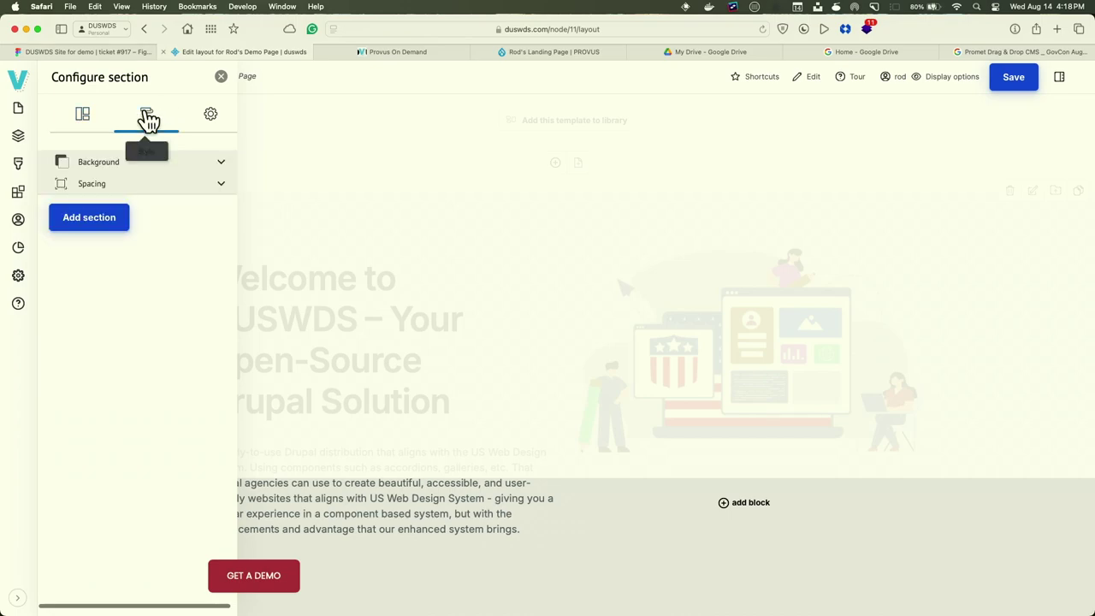
left_click(109, 171)
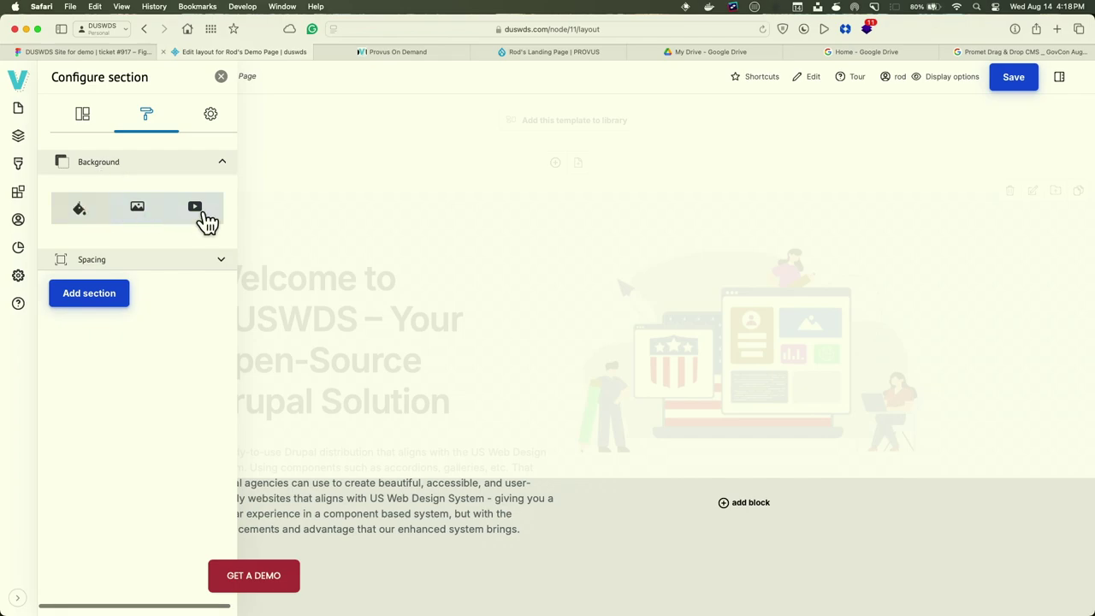
left_click(91, 260)
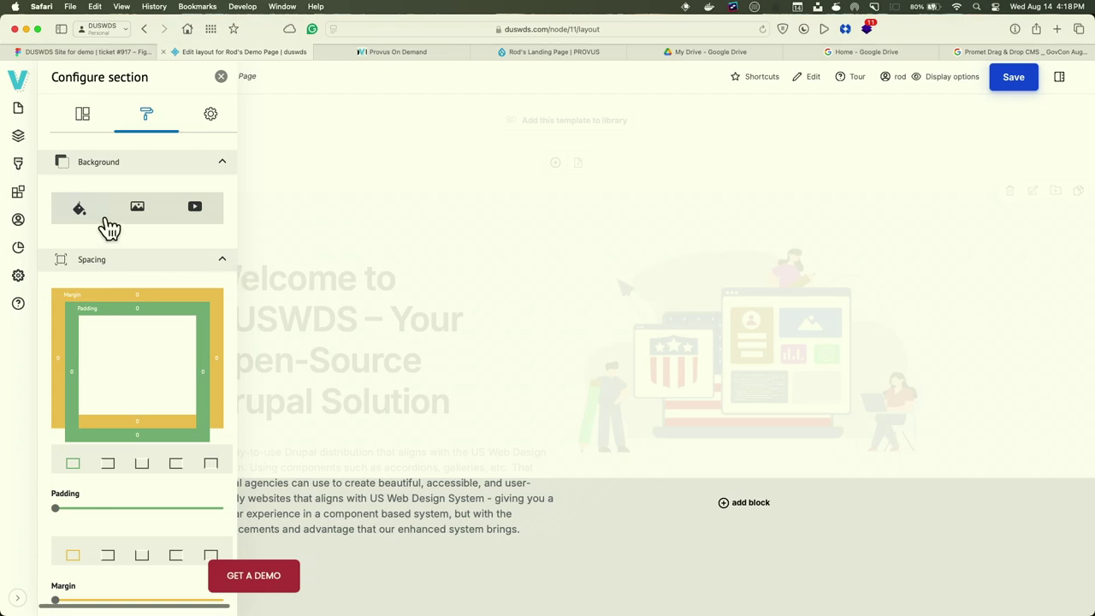
Examine the new section's Container, Row and Columns Settings, including their class and YAML attribute fields
left_click(209, 117)
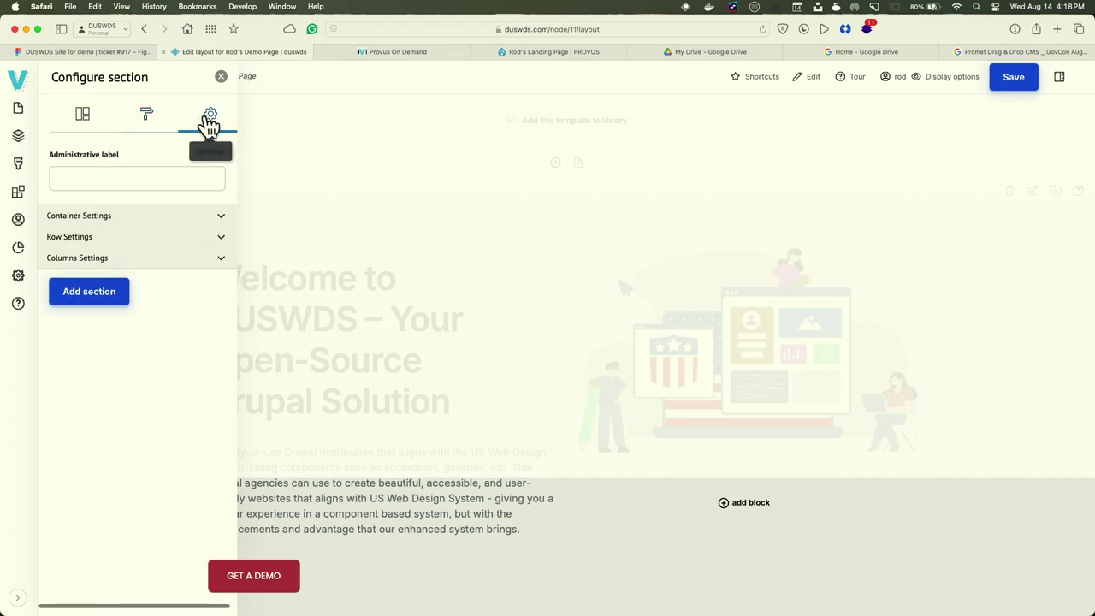
left_click(102, 220)
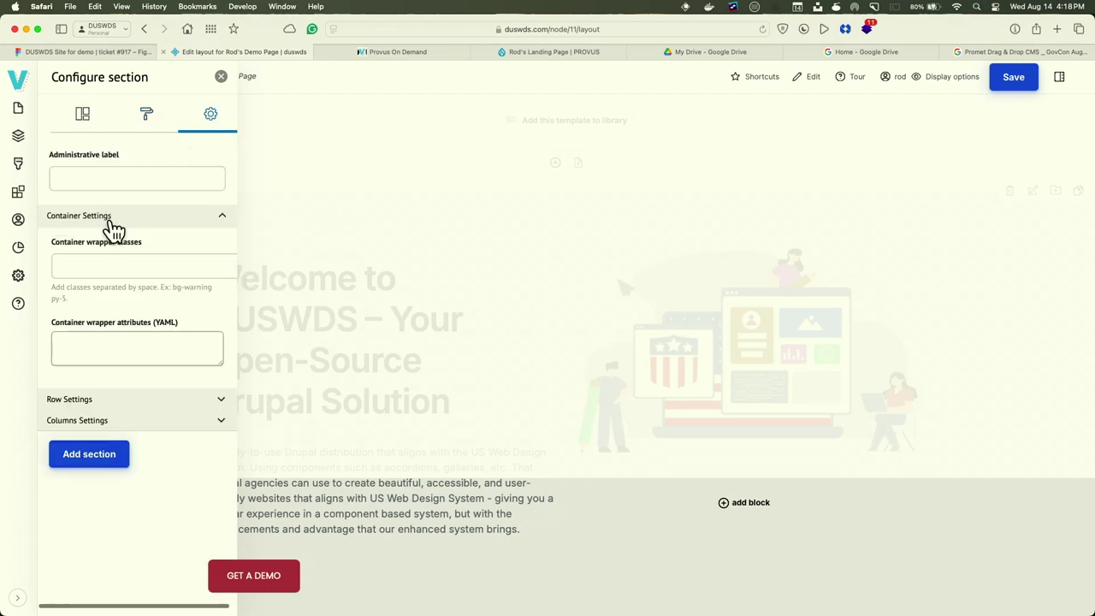
left_click(100, 267)
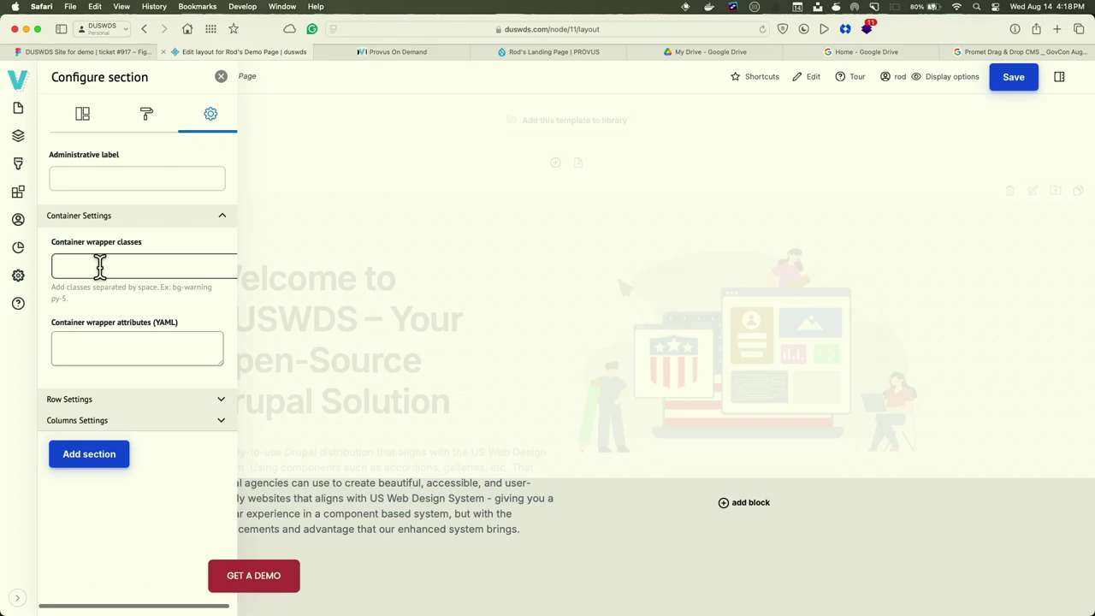
left_click(91, 340)
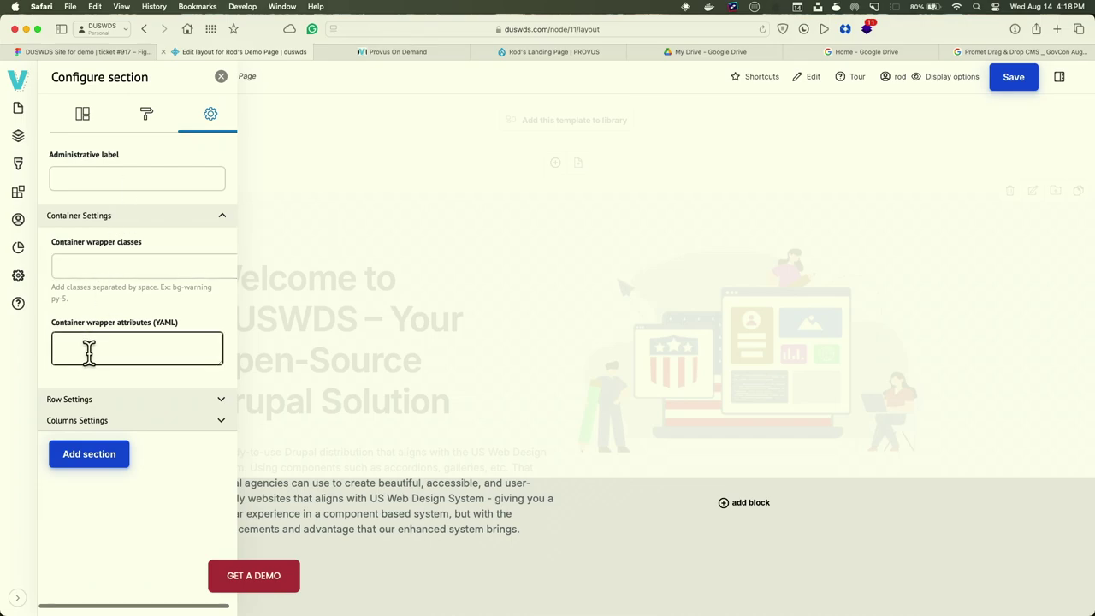
left_click(82, 402)
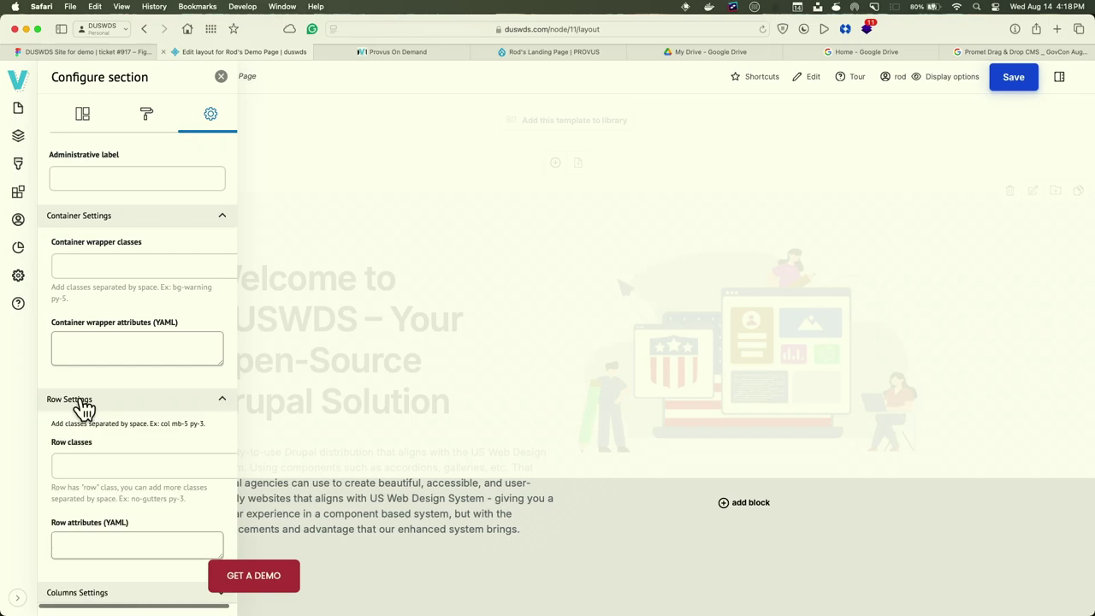
scroll(84, 409, "down", 1)
left_click(80, 412)
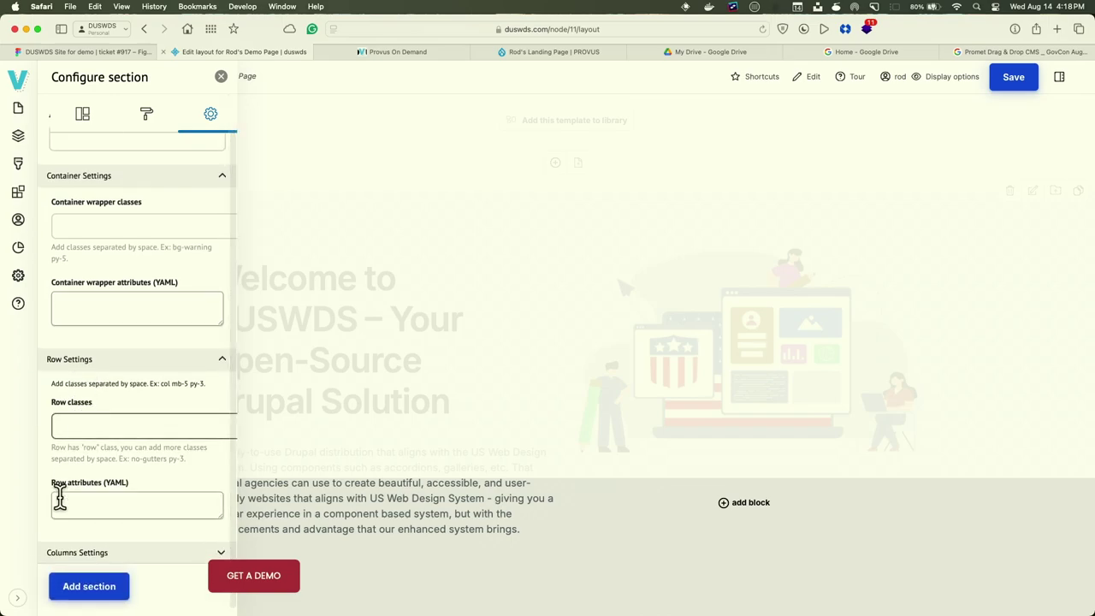
left_click(74, 552)
scroll(73, 554, "down", 4)
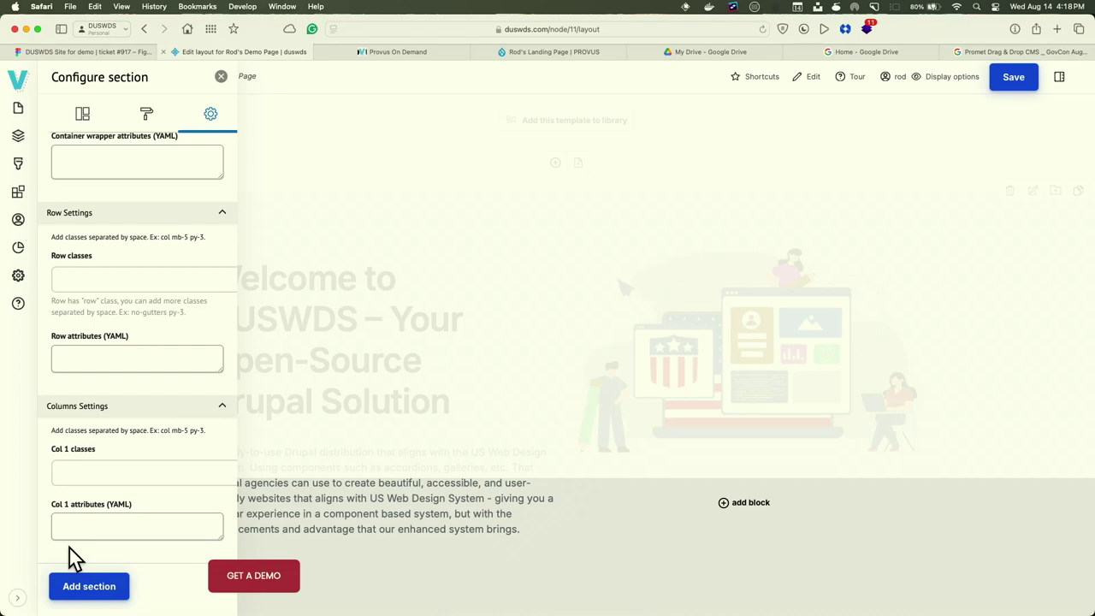
scroll(70, 548, "up", 1)
left_click(69, 539)
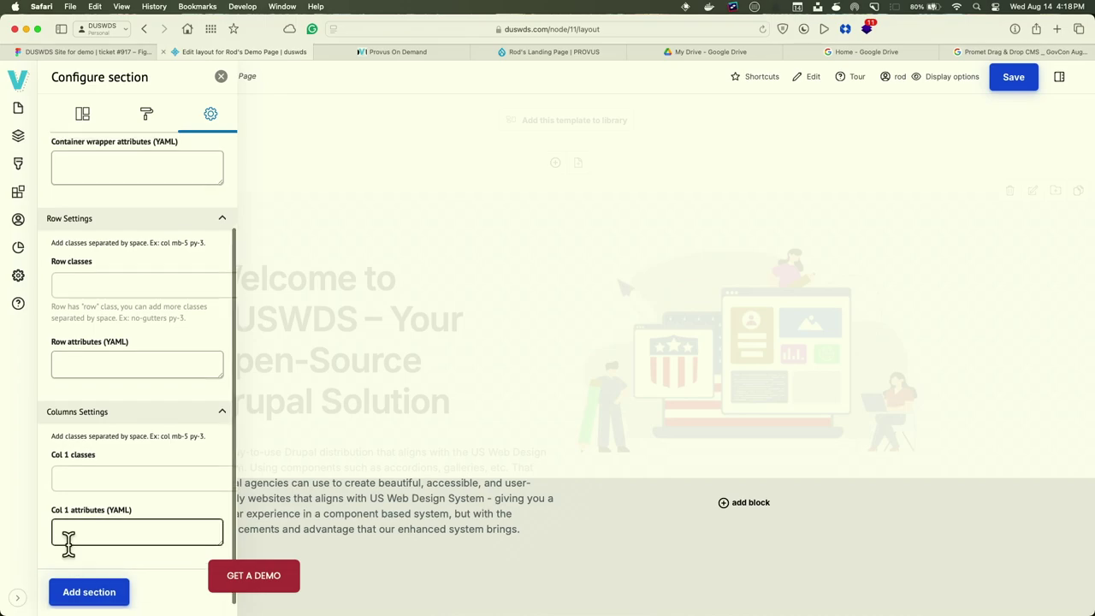
Add the new one-column section with the Boxed container and With Gutters layout options
scroll(69, 541, "up", 1)
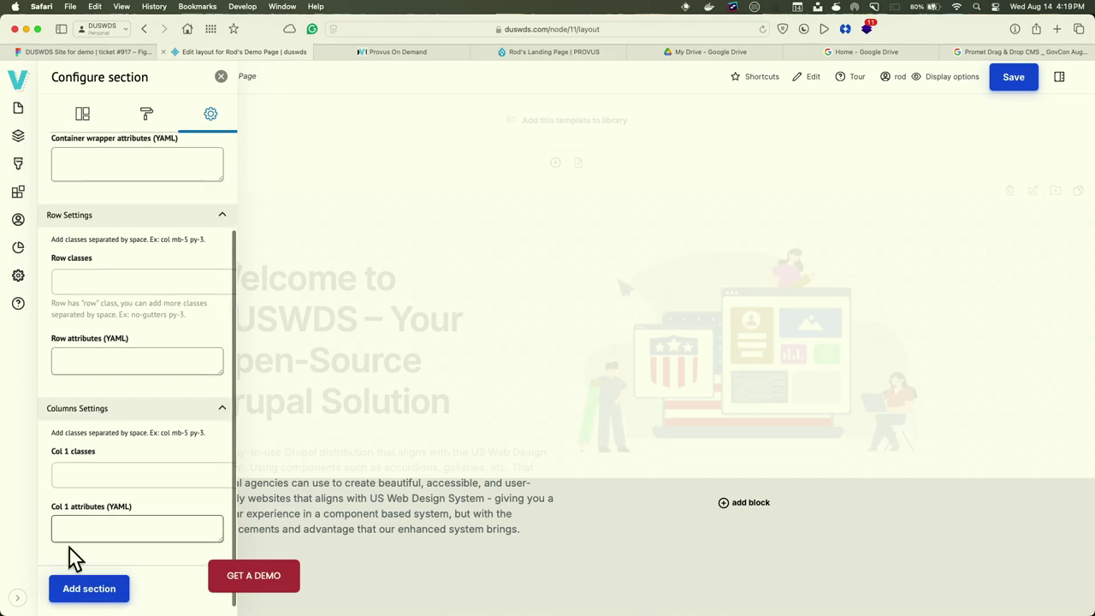
scroll(69, 549, "up", 1)
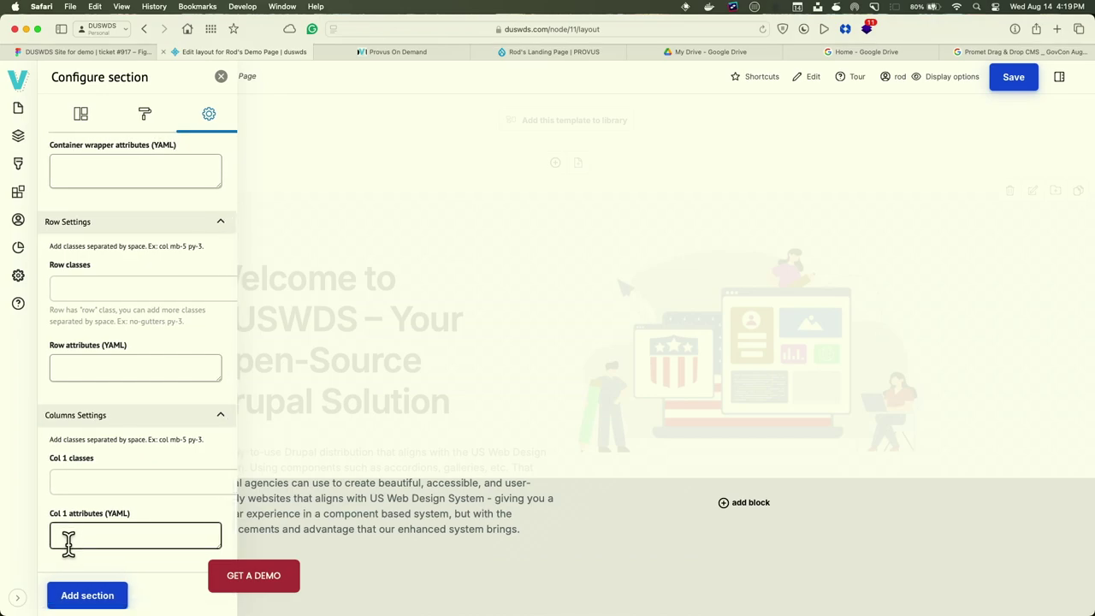
scroll(68, 541, "up", 5)
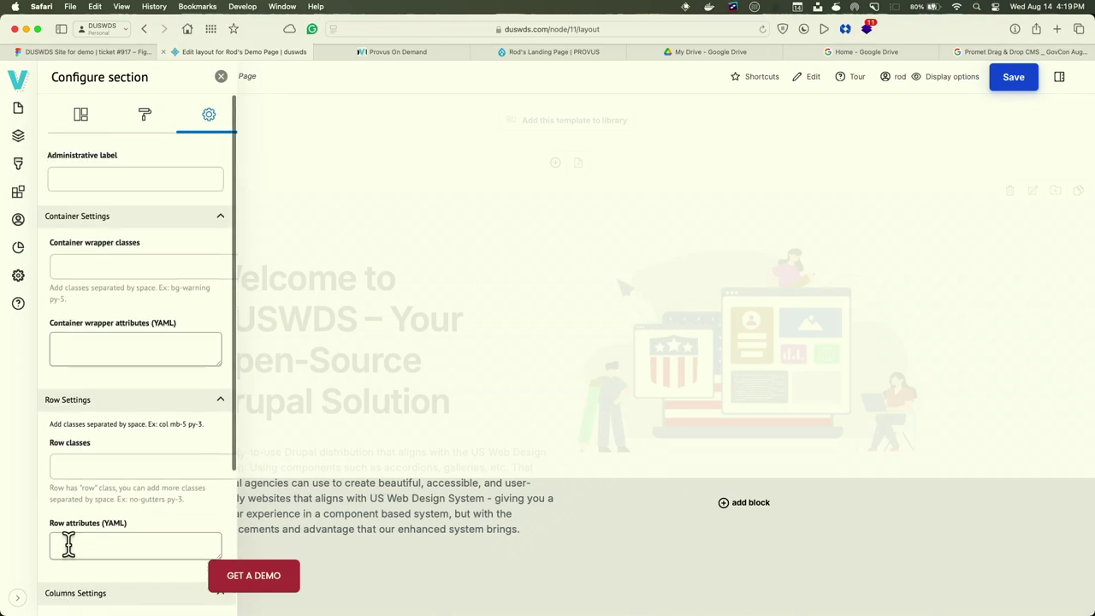
scroll(68, 545, "up", 3)
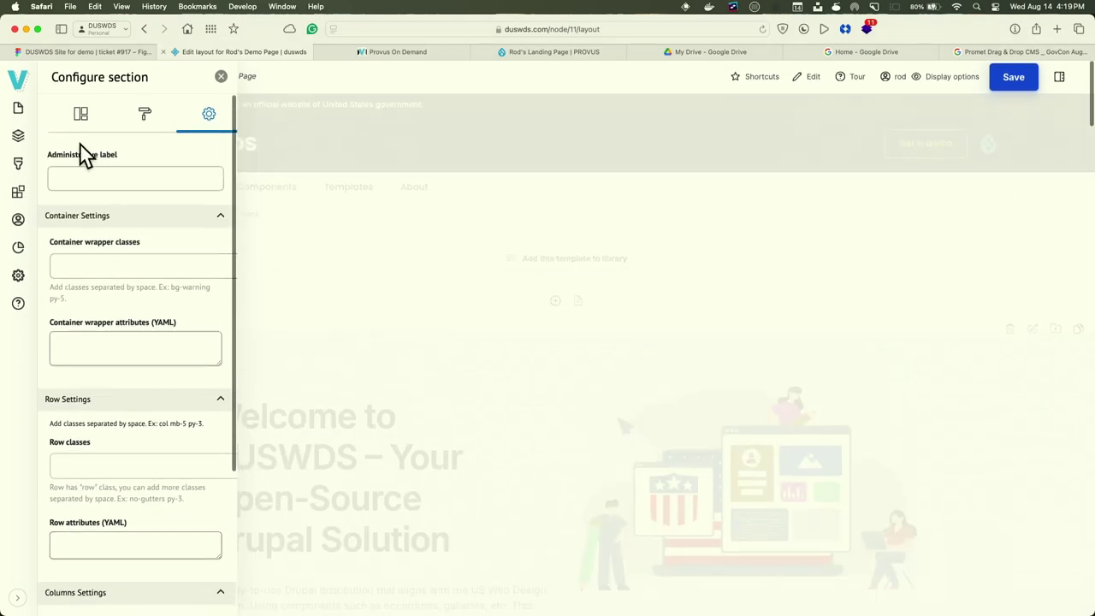
left_click(81, 113)
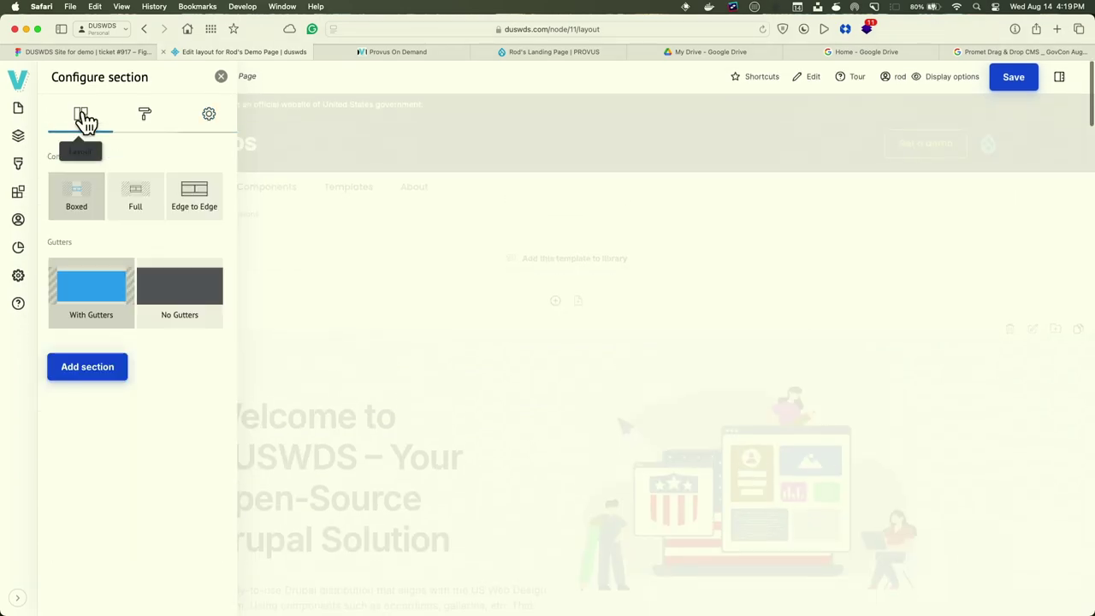
left_click(98, 369)
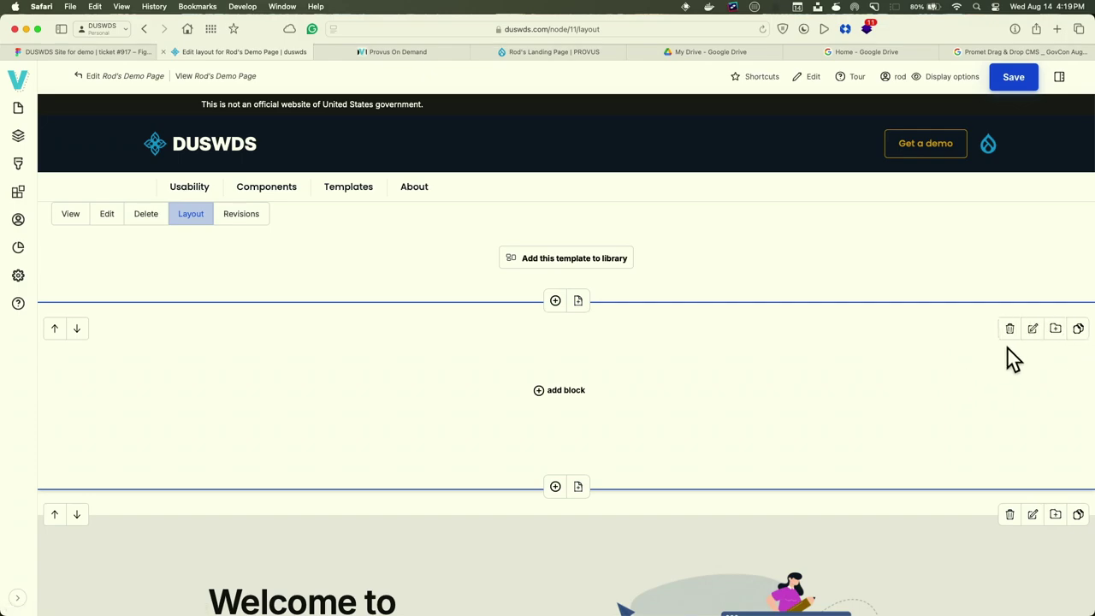
Open the block chooser for the new section and examine its block types from Simple Content through System Blocks
left_click(580, 401)
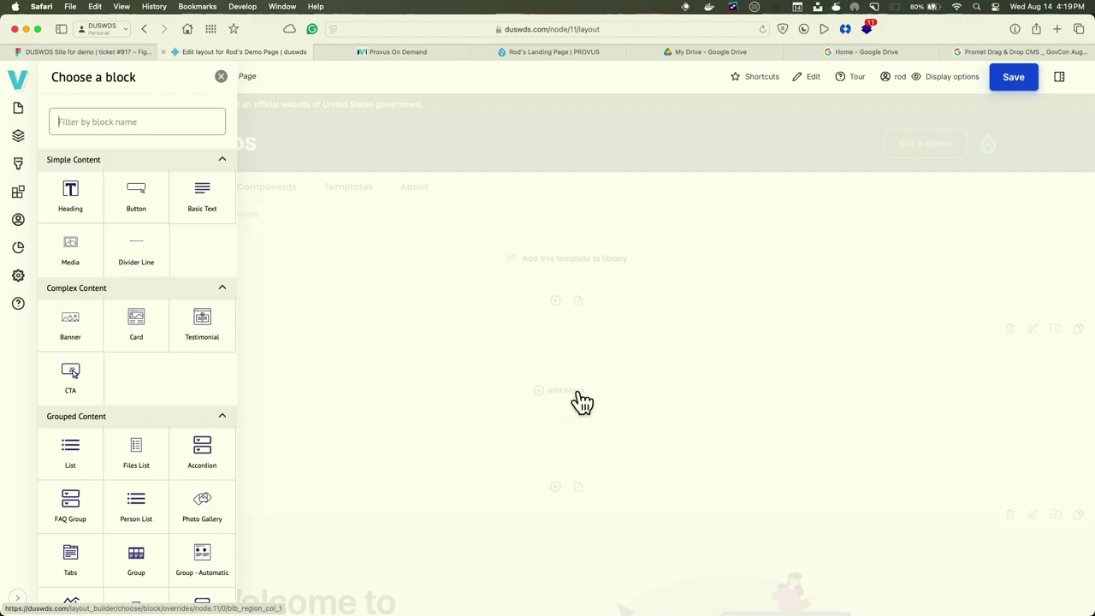
key("super+equal")
key("super+equal")
key("super+equal")
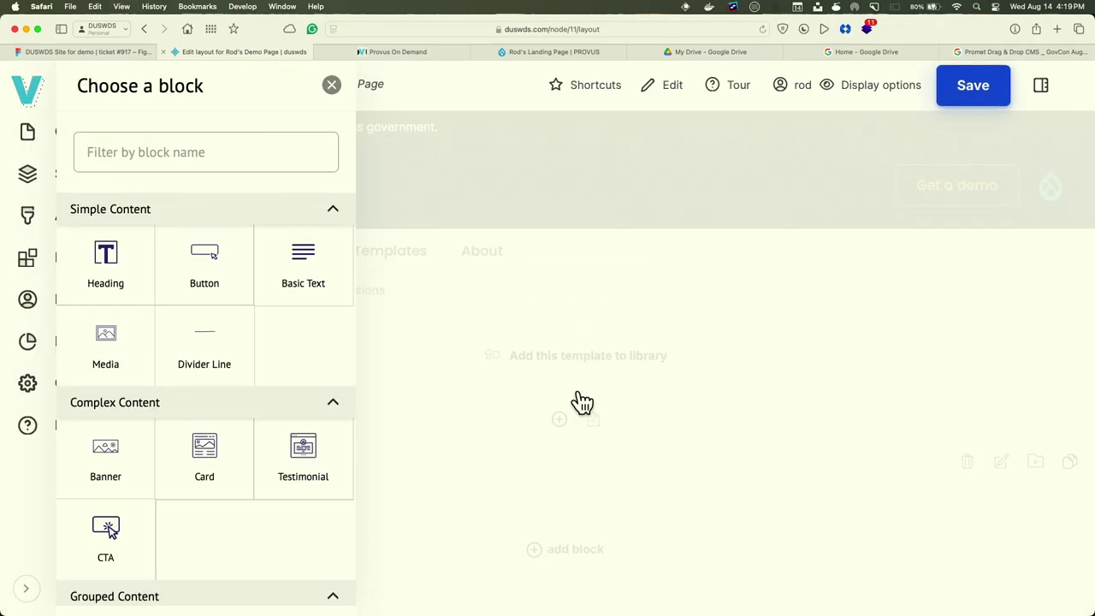
scroll(273, 343, "down", 3)
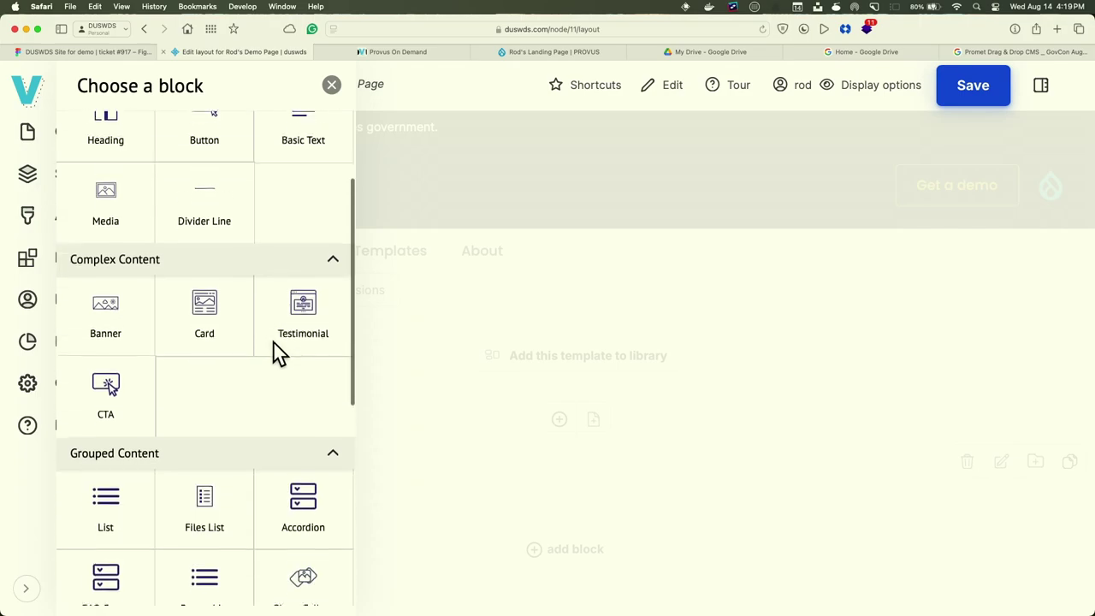
scroll(274, 343, "down", 2)
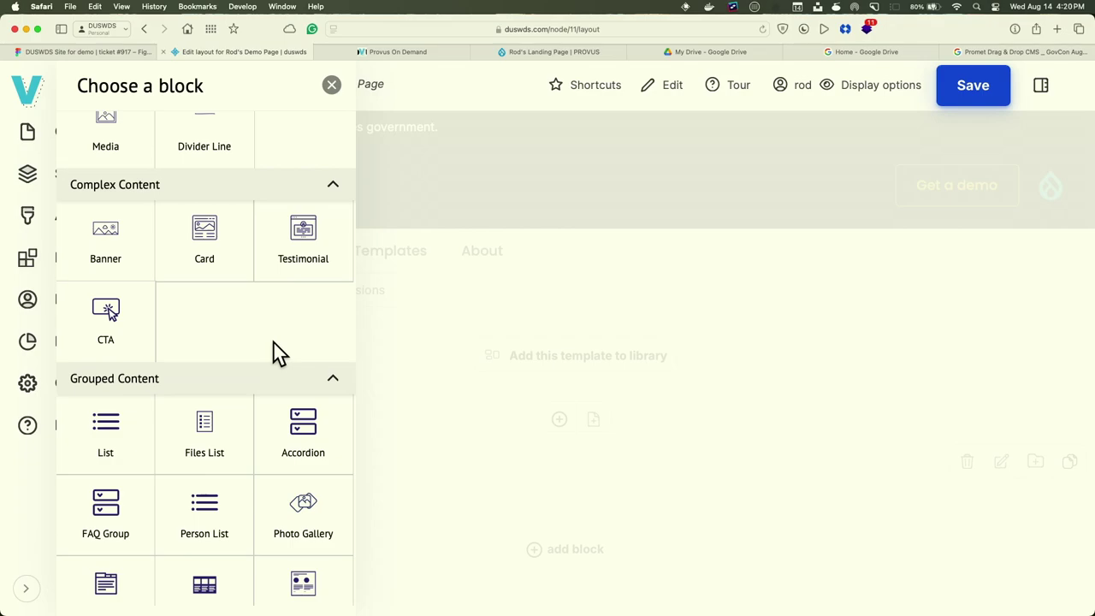
scroll(273, 343, "down", 6)
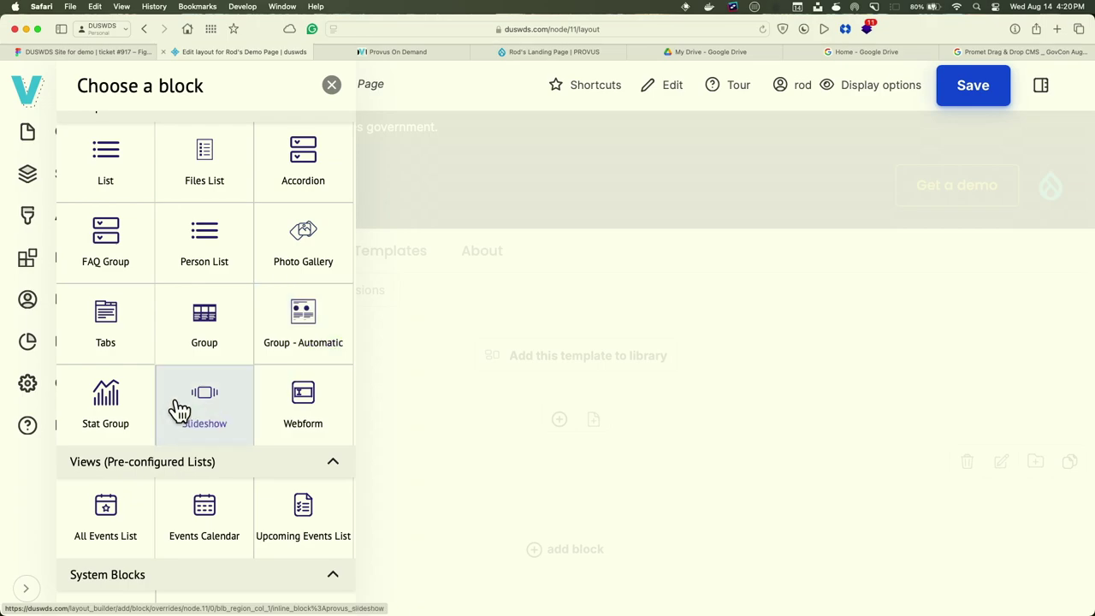
scroll(180, 411, "down", 2)
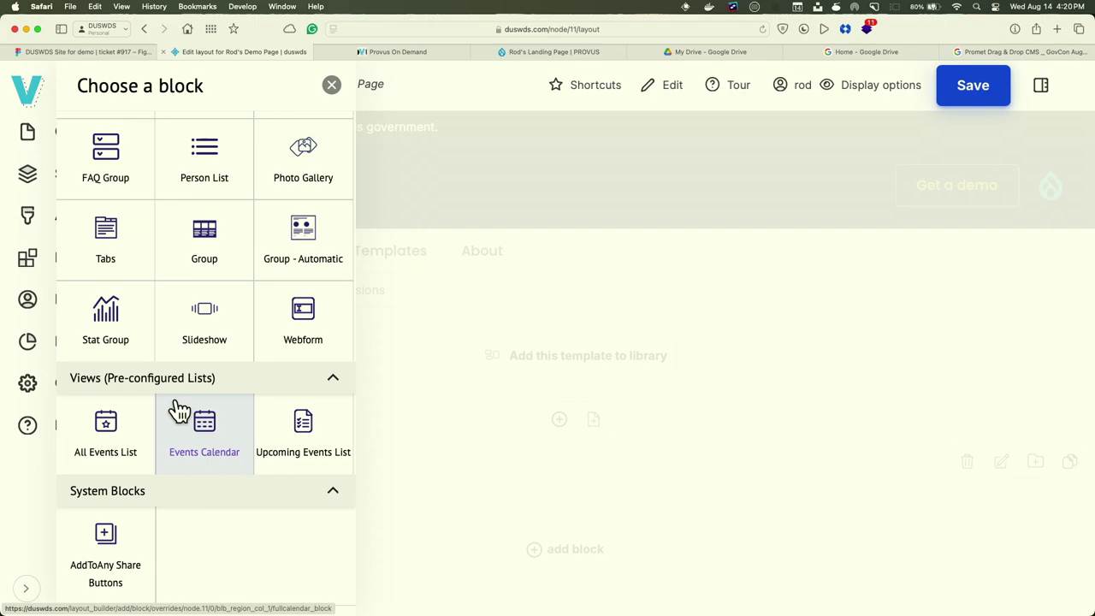
scroll(180, 411, "up", 10)
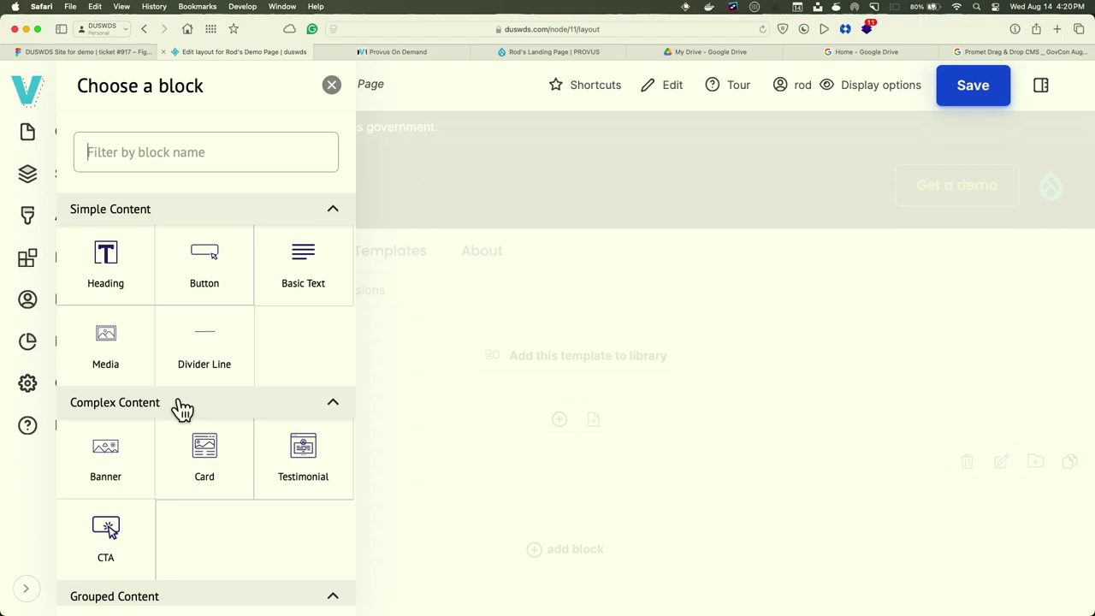
Add a left-aligned H2 Heading block titled "This is my heading" to the new section and close the block chooser
left_click(116, 287)
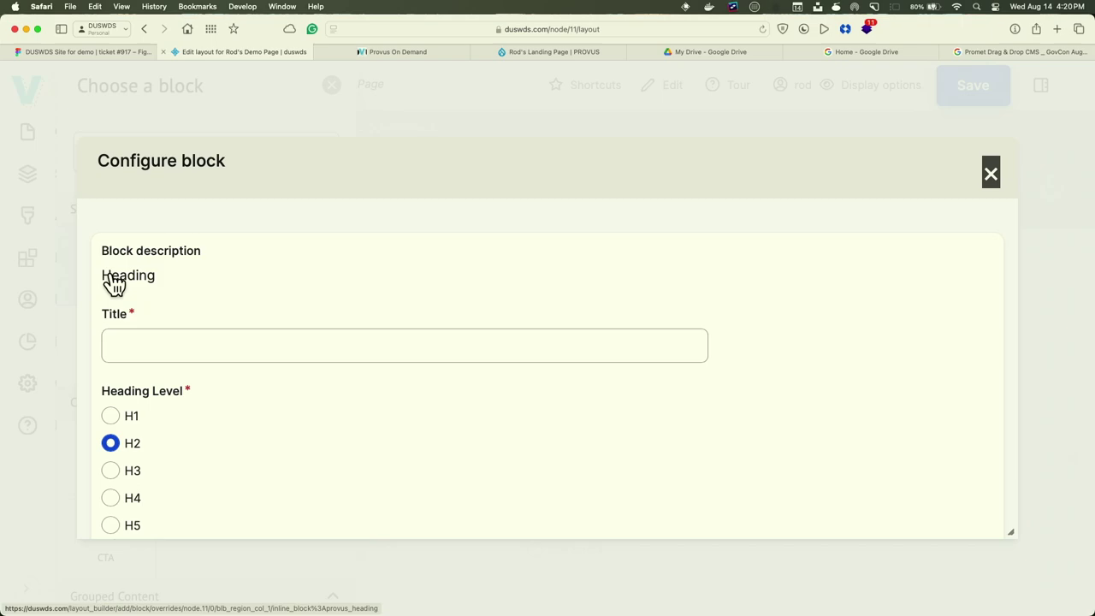
left_click(138, 339)
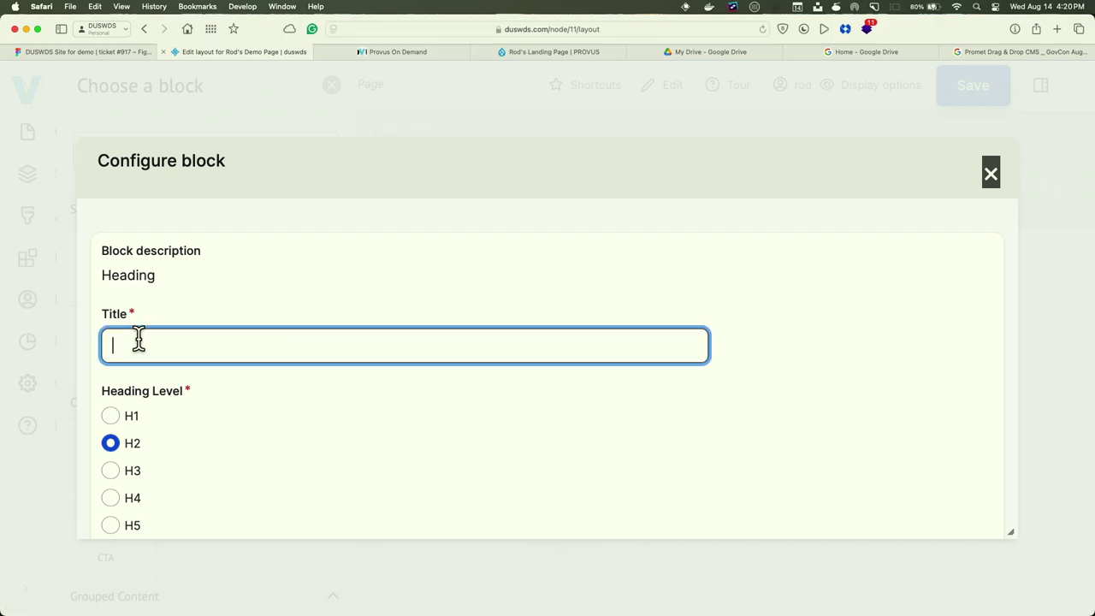
type("This is my heading")
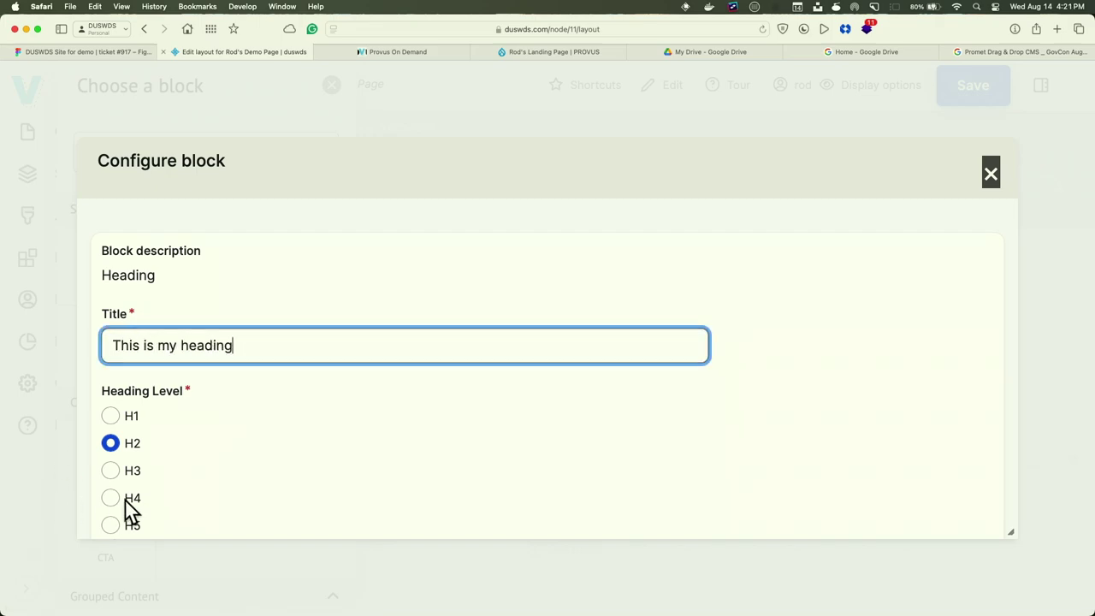
scroll(128, 510, "down", 5)
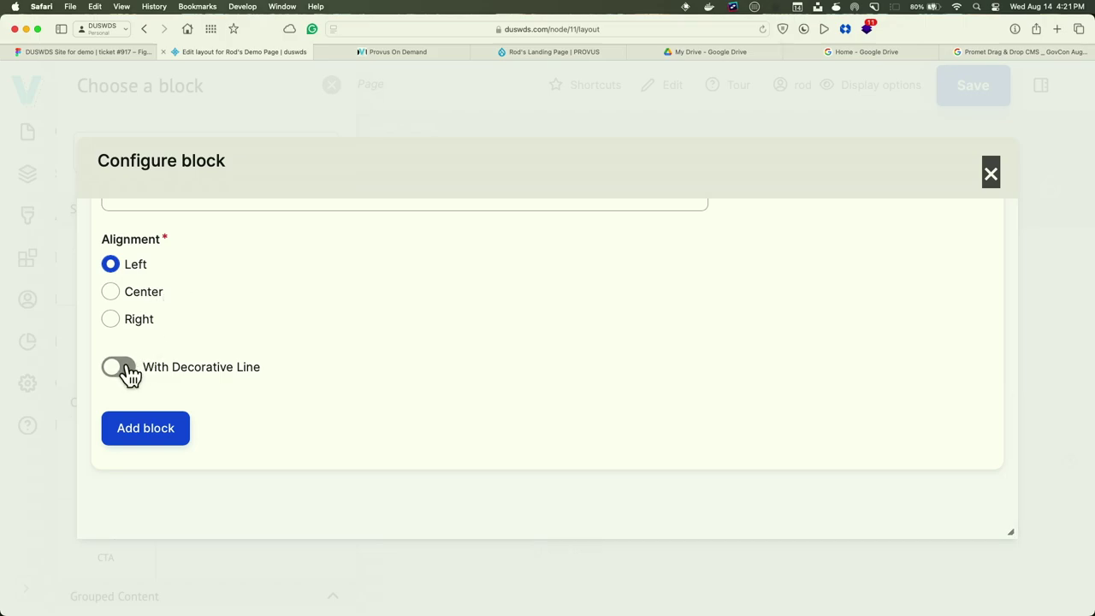
left_click(146, 432)
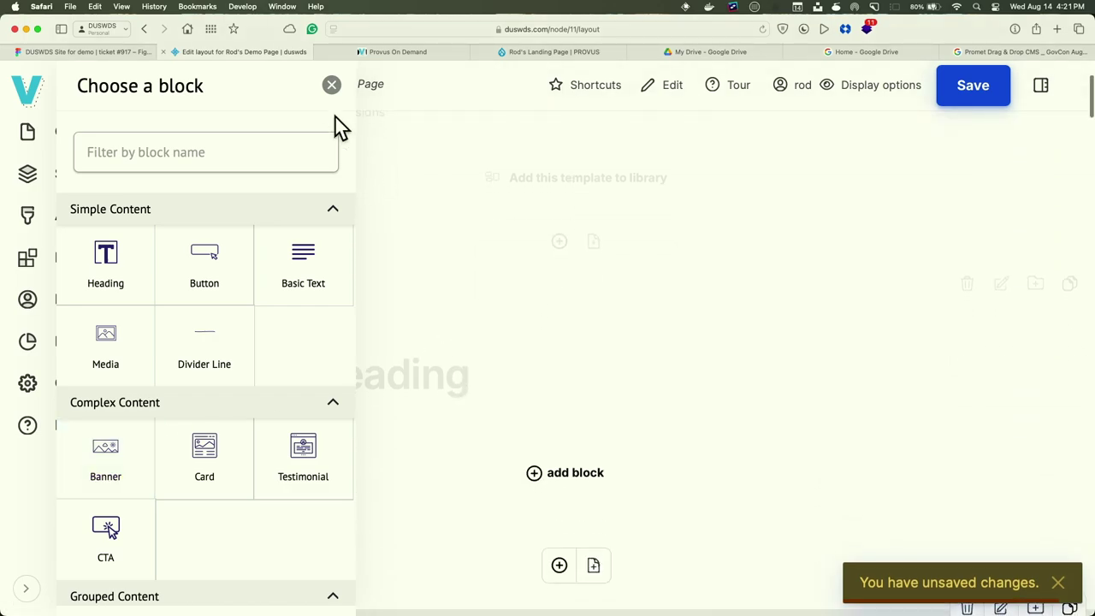
left_click(332, 86)
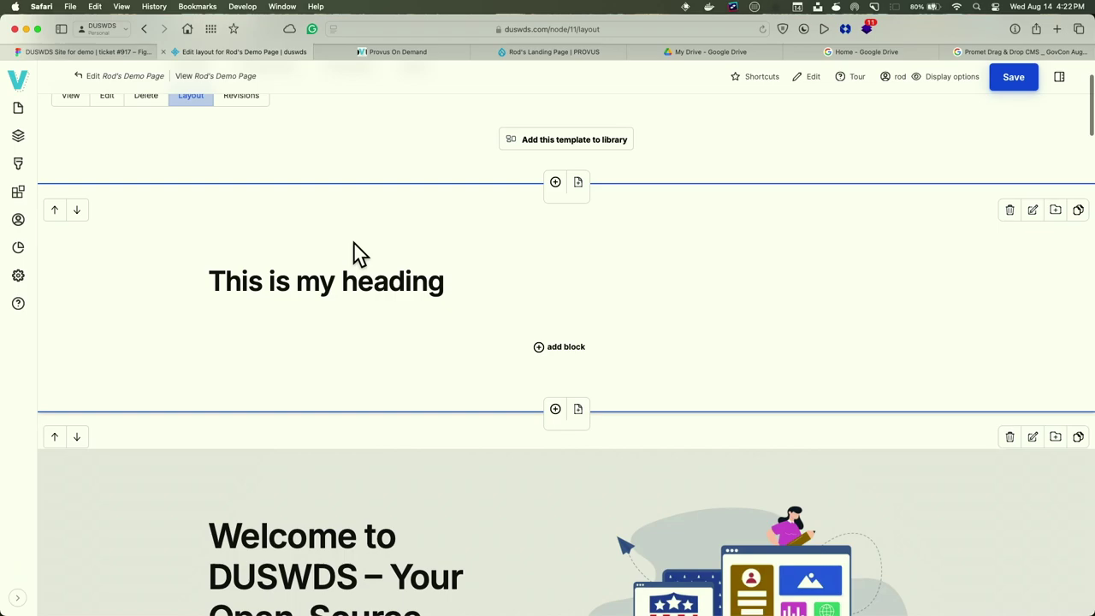
Start a Card block in the heading's section and title it "This Is my card"
left_click(565, 351)
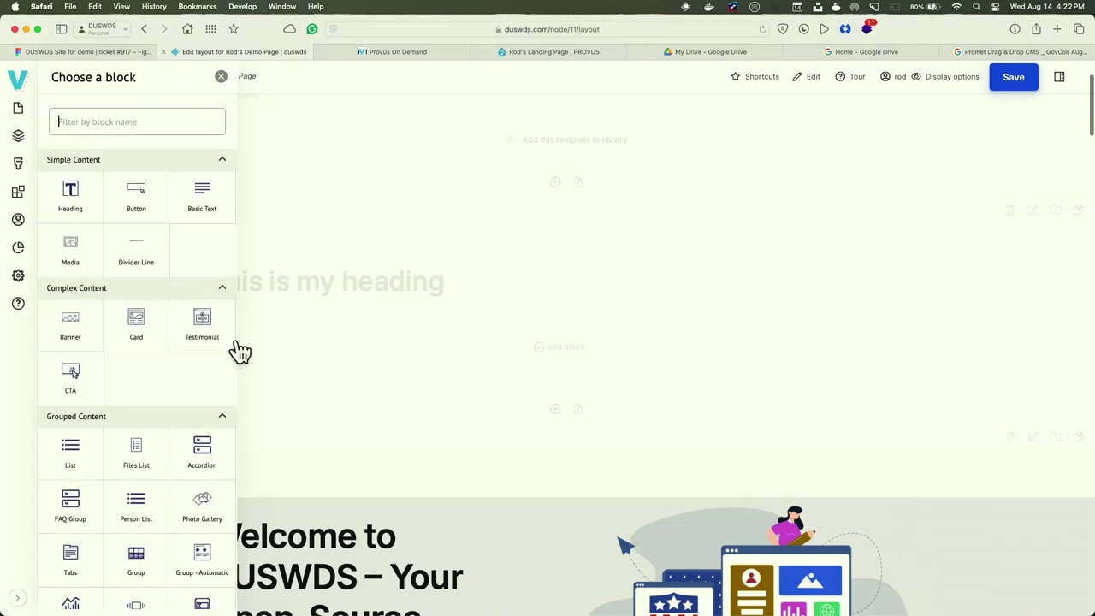
left_click(136, 320)
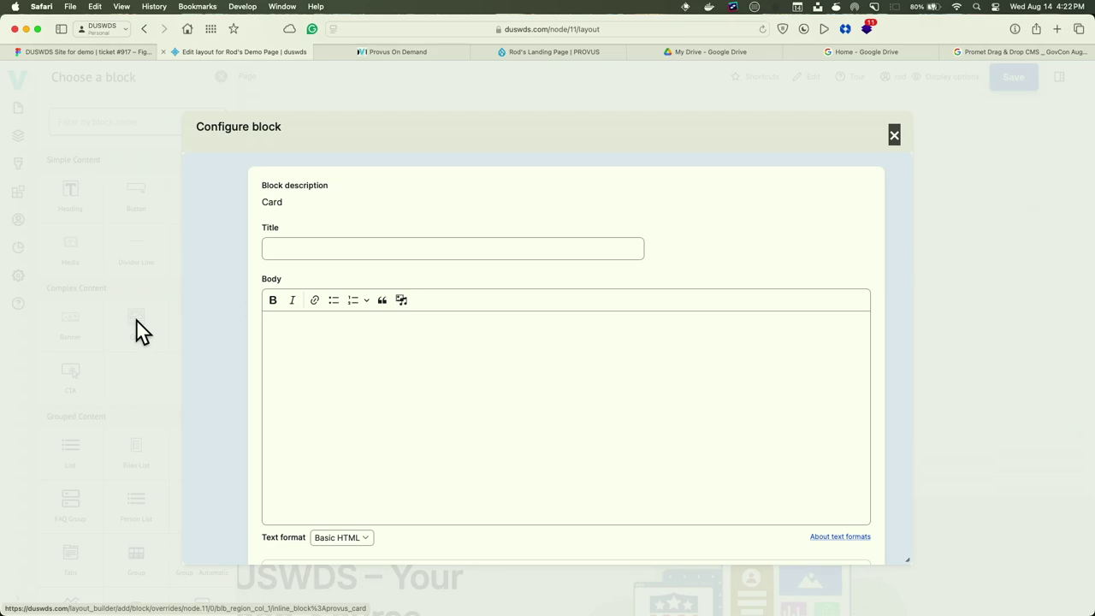
left_click(367, 247)
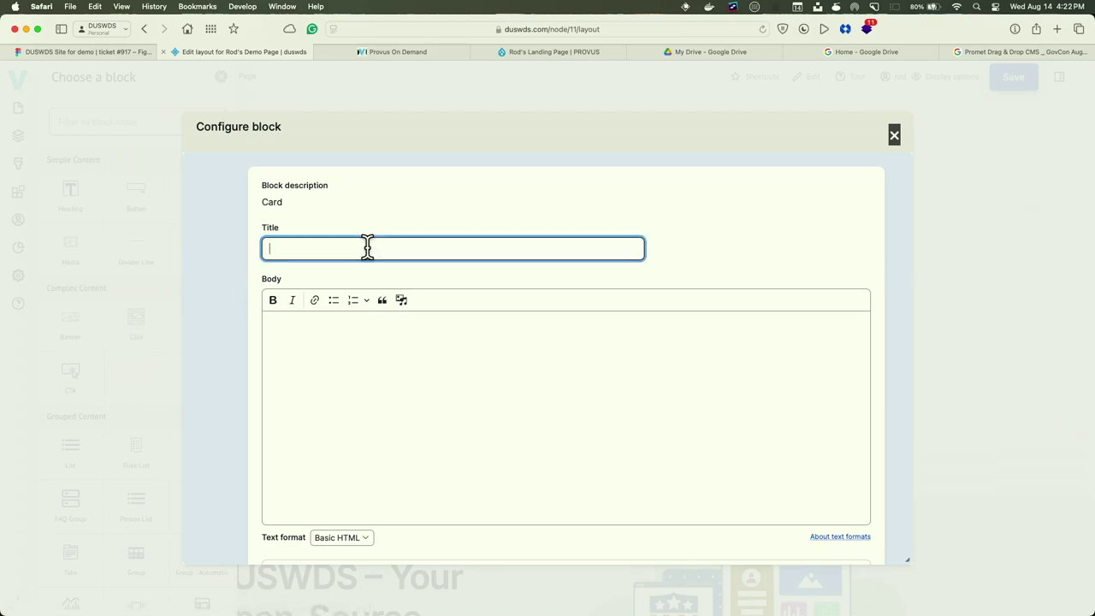
type("This Is my csaes")
key("BackSpace")
key("BackSpace")
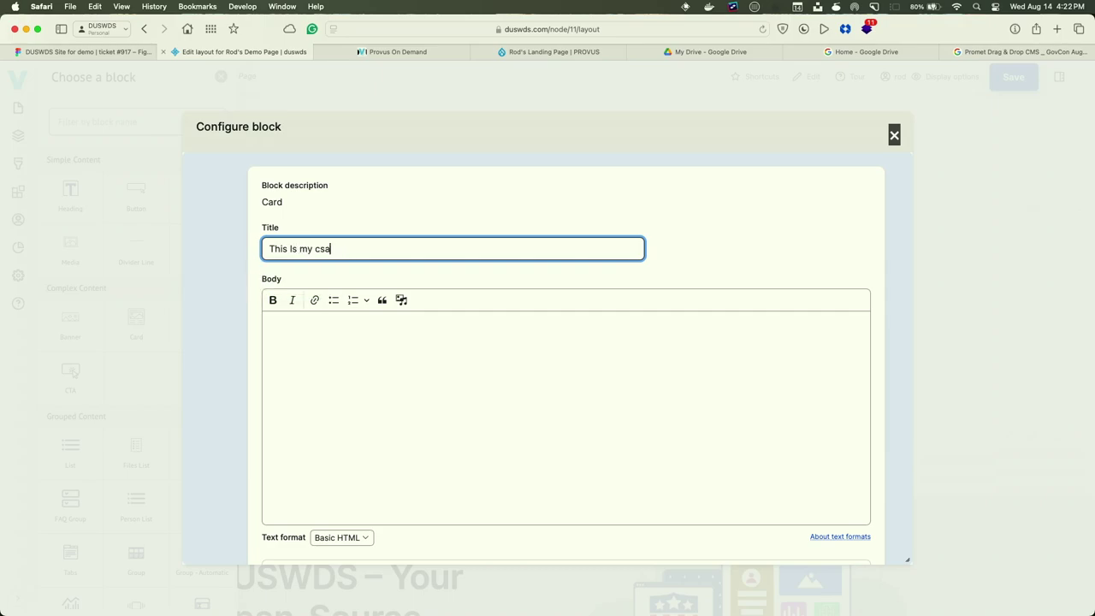
key("BackSpace")
key("BackSpace")
type("ard")
Switch to the Lorem Ipsum generator site in a separate page, generate 5 paragraphs, copy the first one and close the site
key("super+t")
type("lipsum")
key("Return")
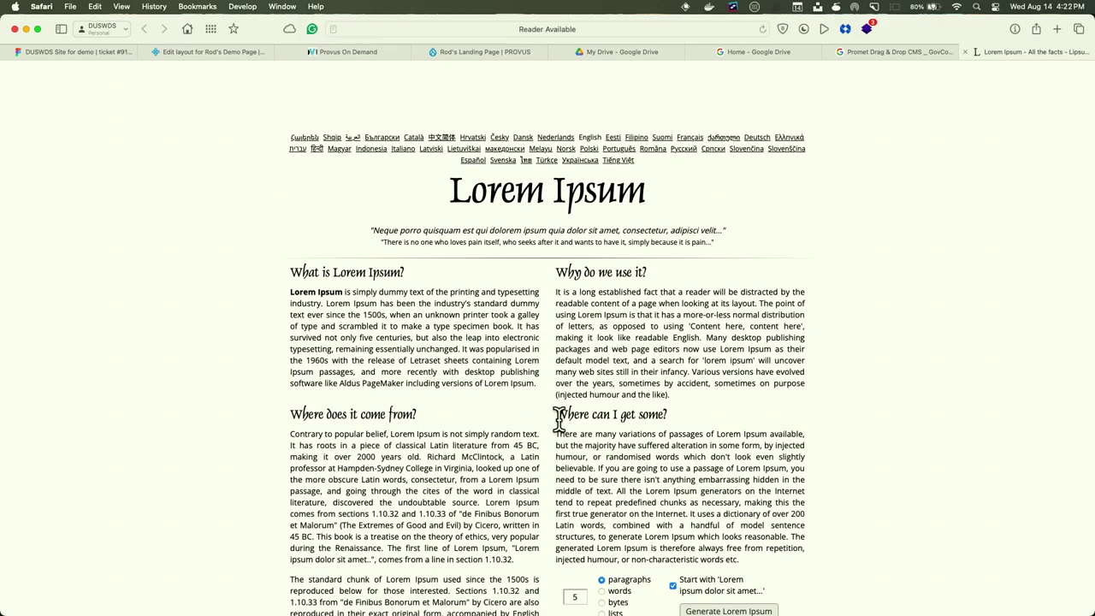
scroll(558, 419, "down", 5)
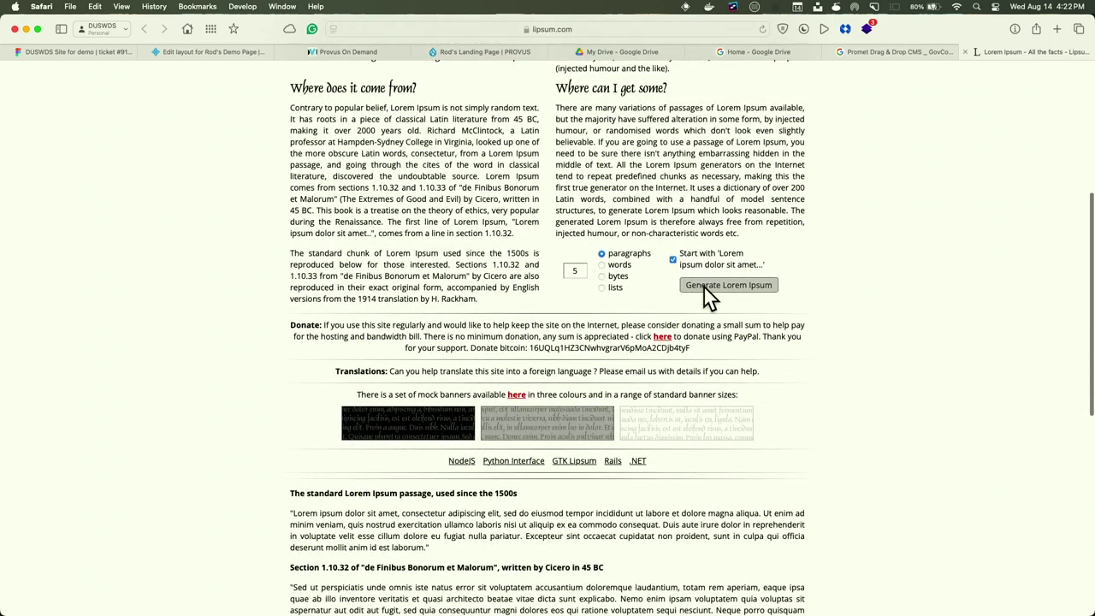
left_click(704, 287)
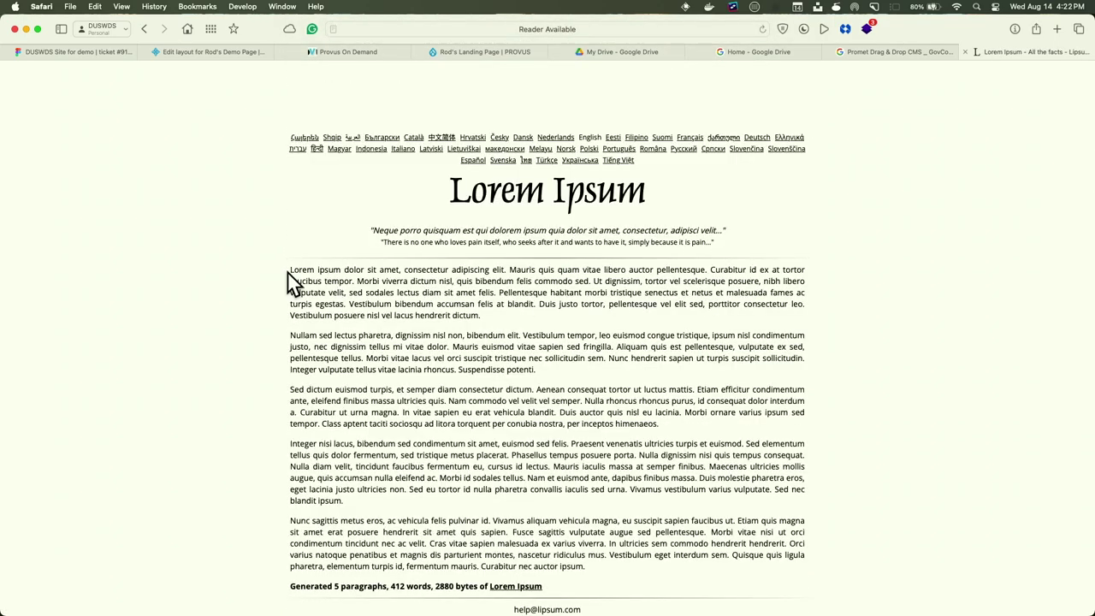
left_click_drag(291, 270, 484, 318)
key("super+c")
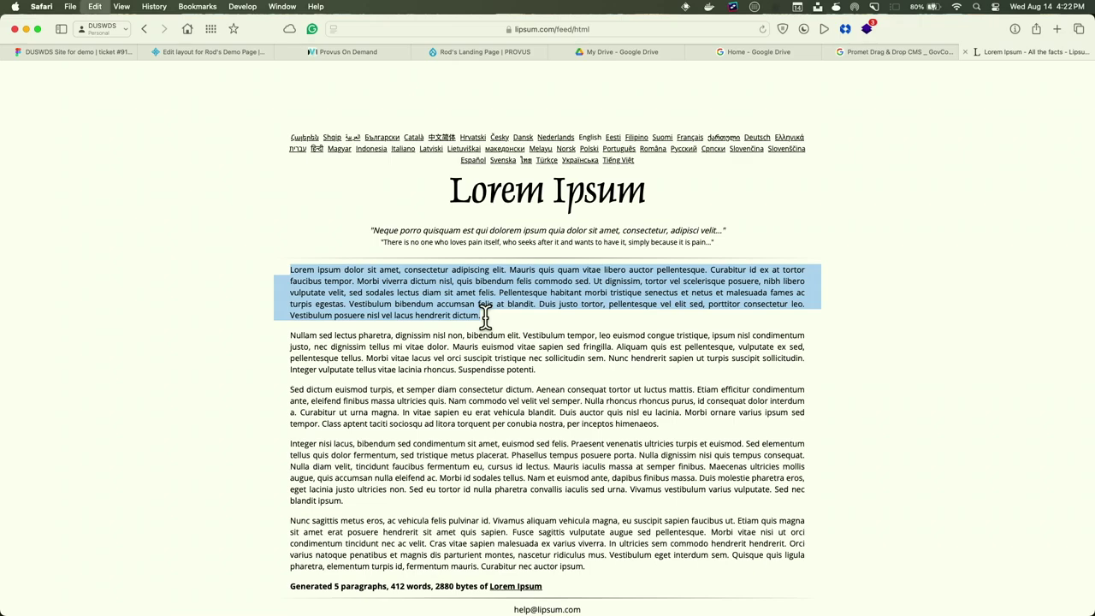
key("super+w")
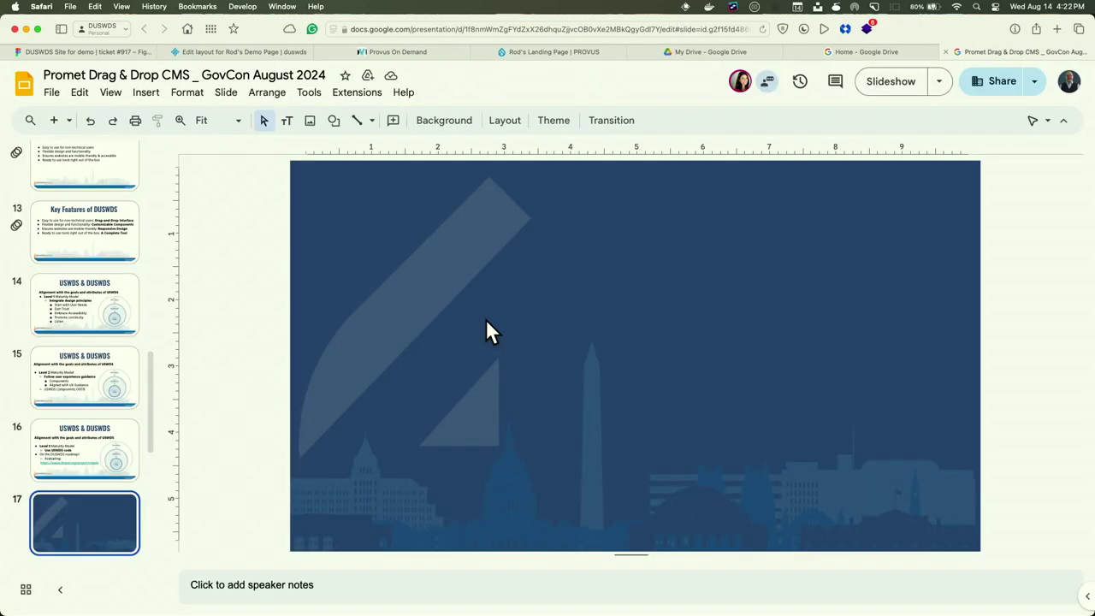
Return to the demo page's layout editor and paste the copied placeholder paragraph into the card's body
left_click(250, 53)
left_click(403, 346)
key("super+v")
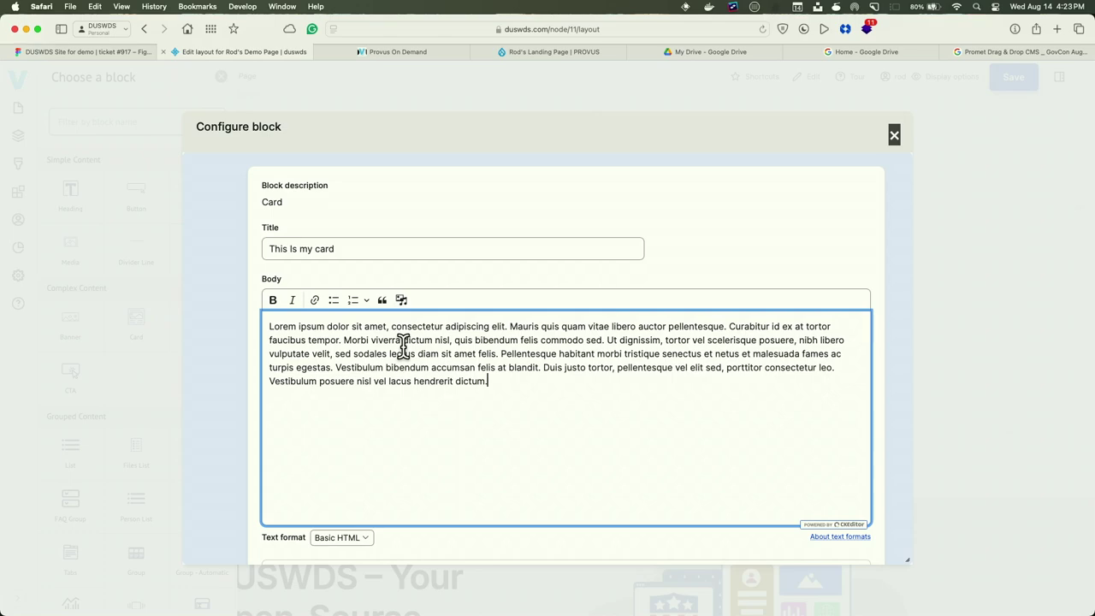
Insert the second Lincoln statue photo from the media library as the card's image
scroll(403, 347, "down", 8)
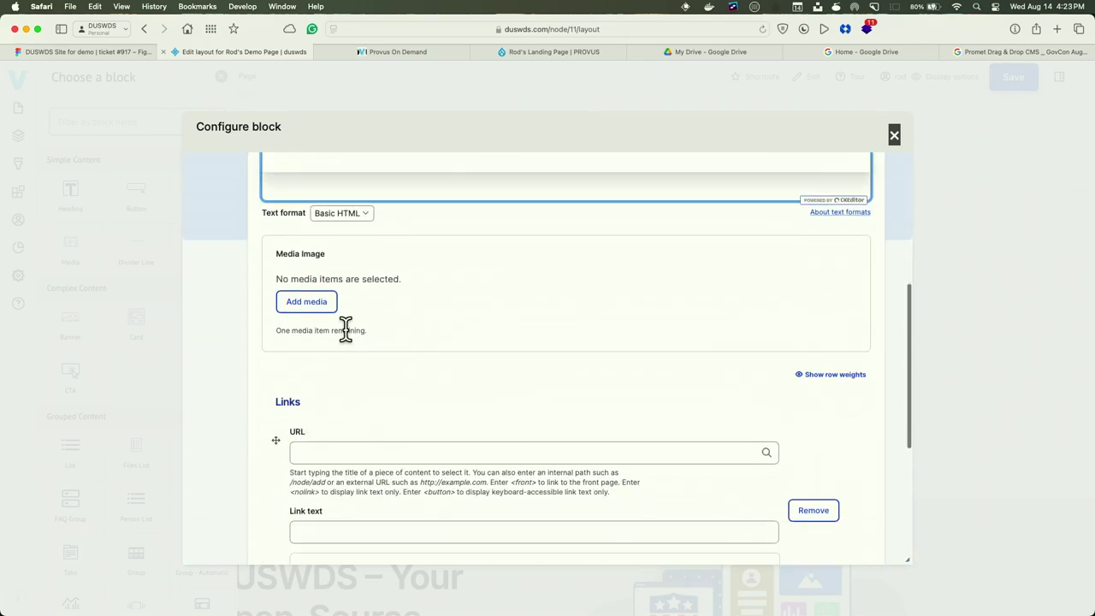
left_click(316, 308)
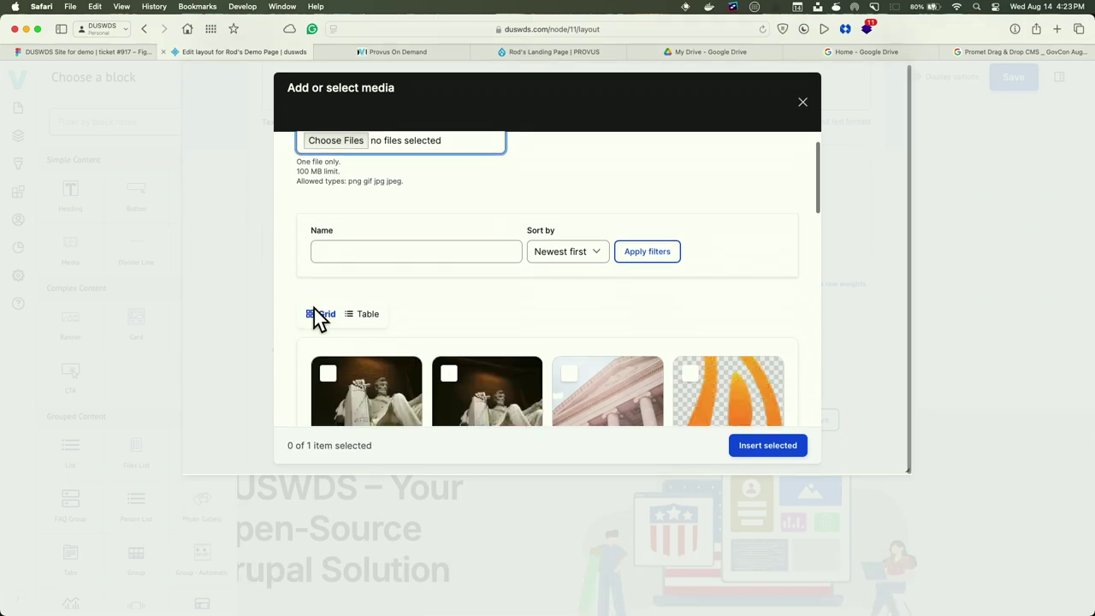
left_click(507, 417)
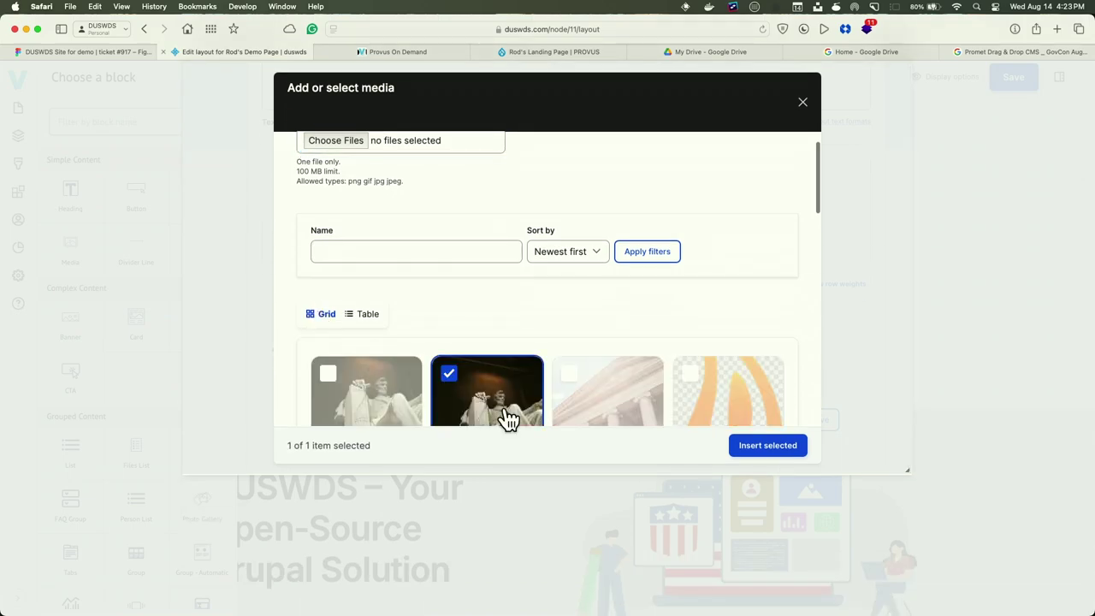
left_click(768, 448)
Add a link to the card with the URL "#" and the link text "Button"
scroll(547, 351, "down", 4)
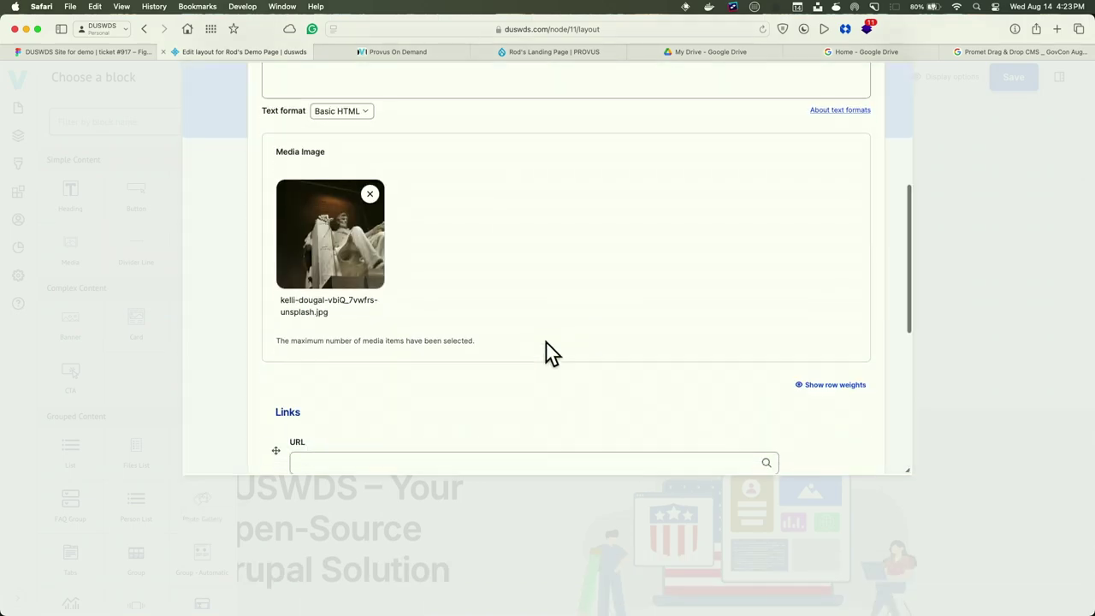
left_click(444, 285)
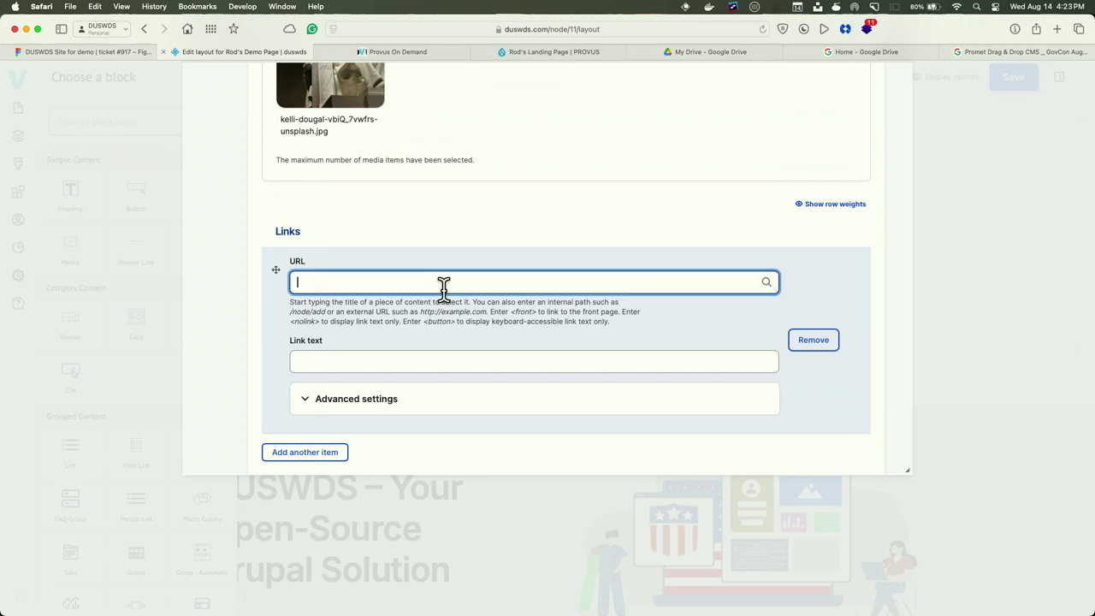
type("#")
key("Tab")
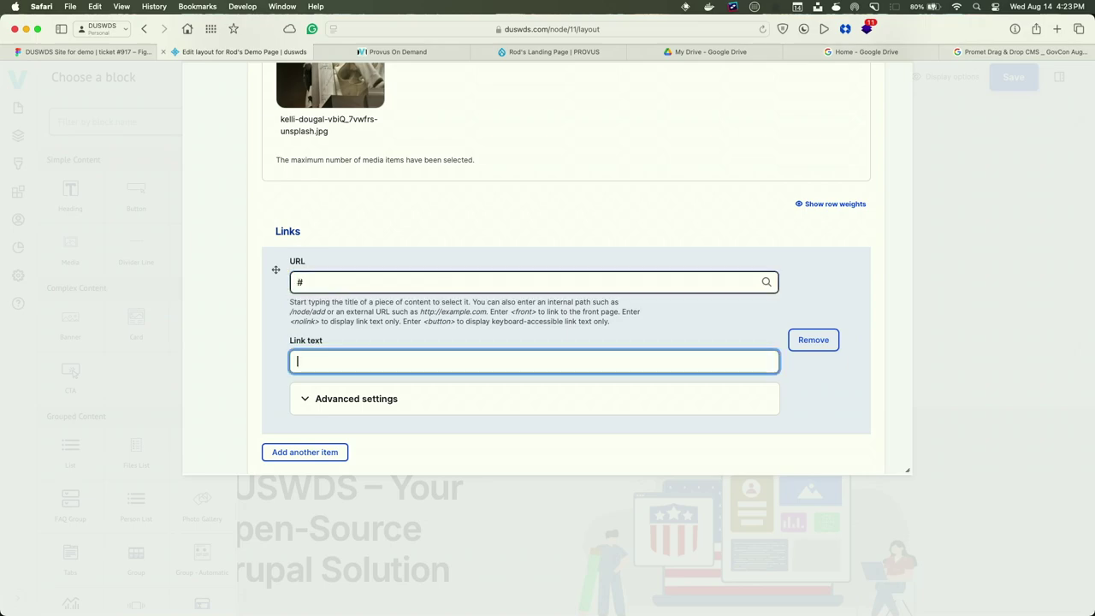
type("Button")
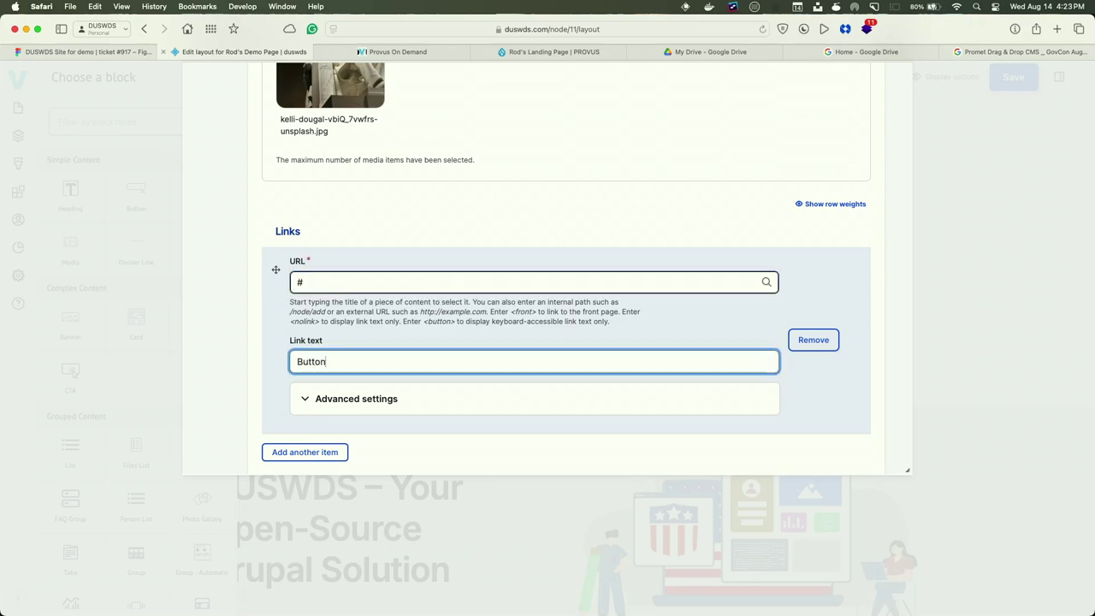
Style the card's link as a Primary button, add the card block to the section and close the block chooser
left_click(379, 406)
scroll(379, 437, "down", 1)
scroll(379, 437, "down", 3)
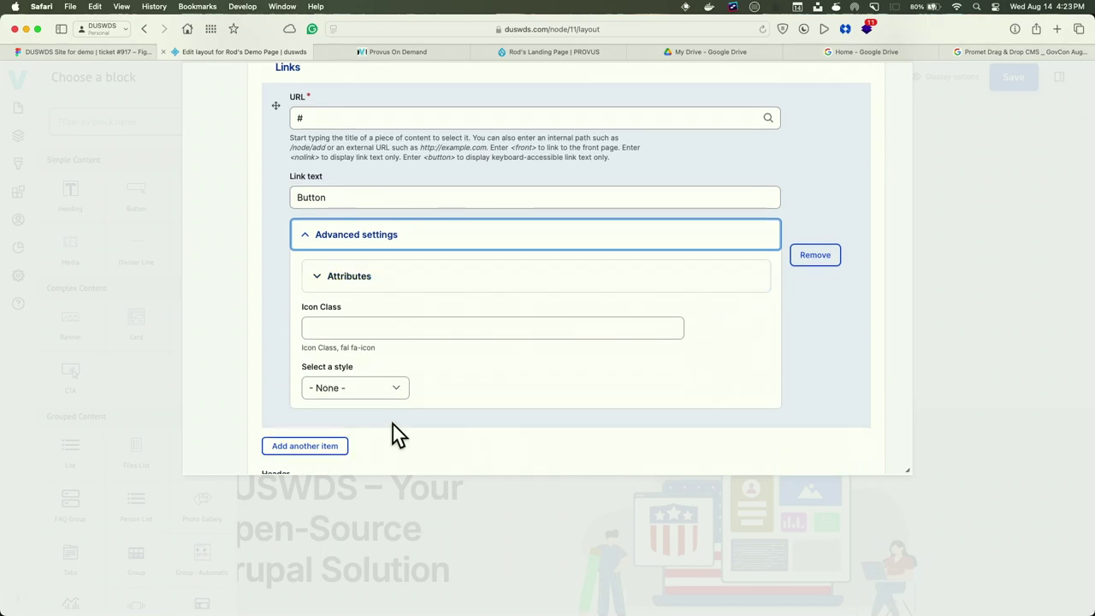
left_click(331, 385)
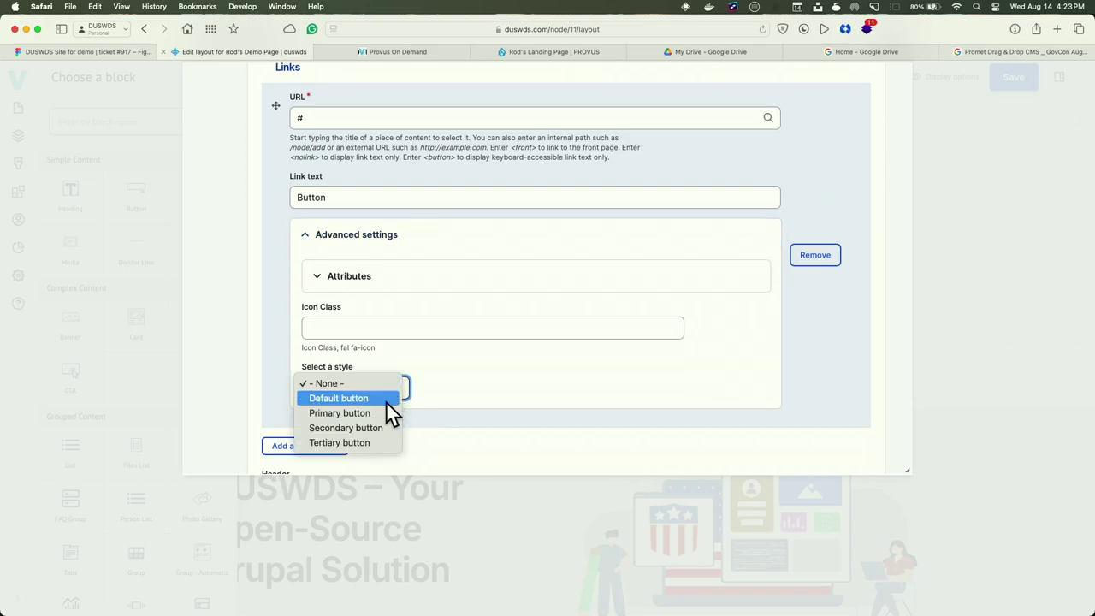
left_click(379, 413)
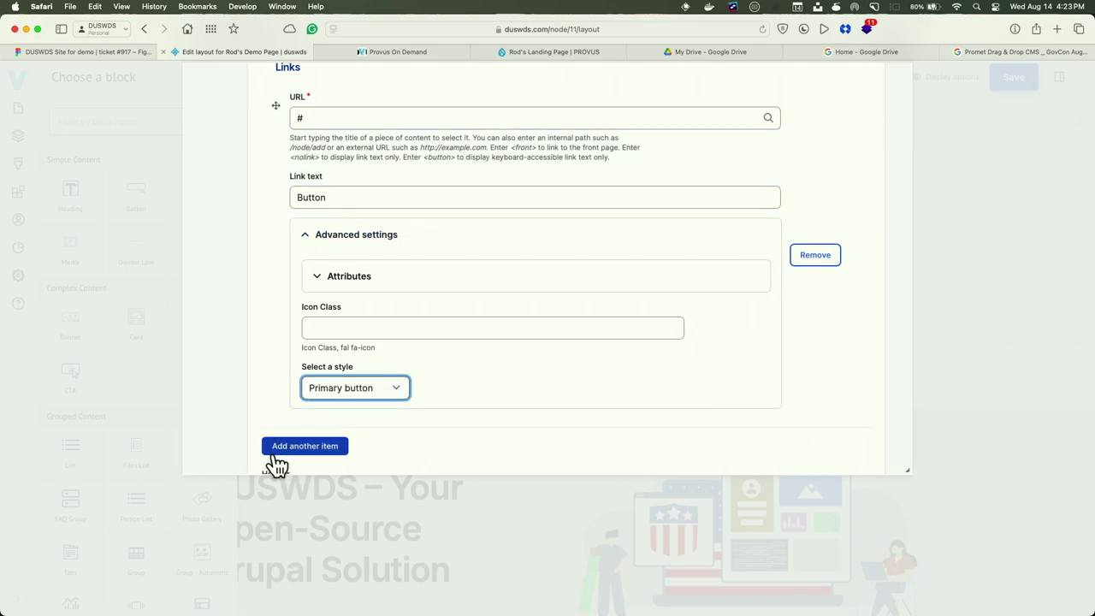
scroll(399, 435, "down", 3)
scroll(400, 436, "down", 1)
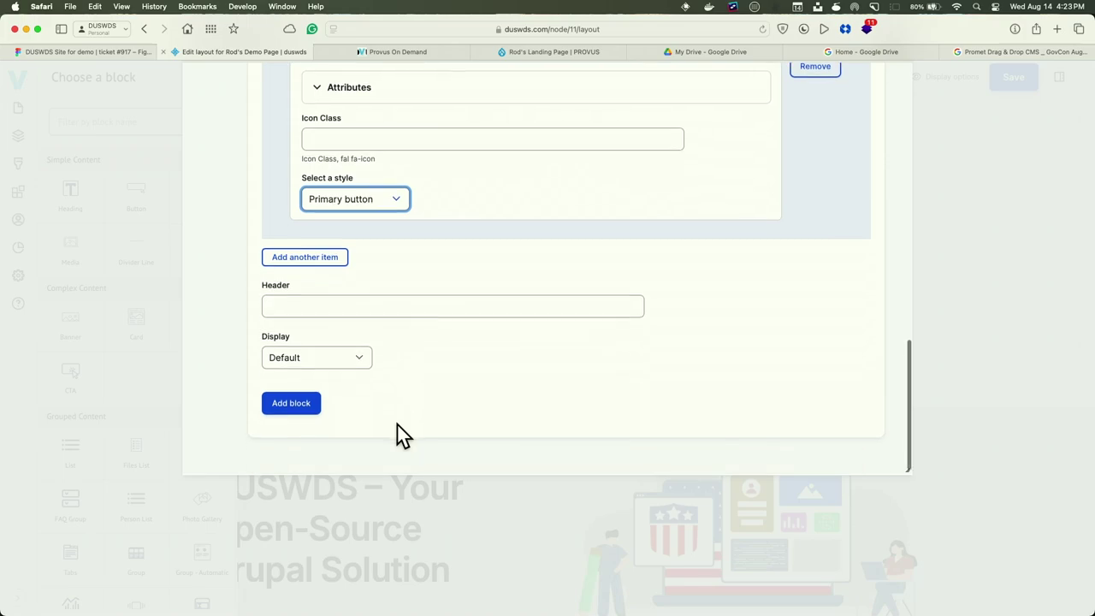
left_click(291, 407)
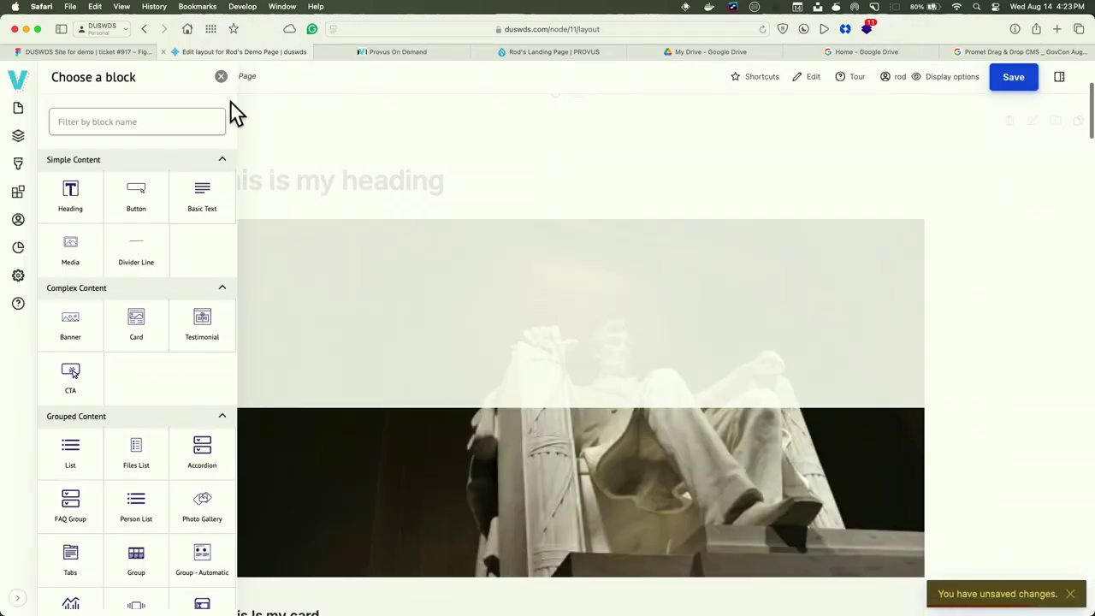
left_click(223, 79)
Review the new card under the heading, then compare it with the existing three-column card section farther down the page
scroll(195, 175, "down", 5)
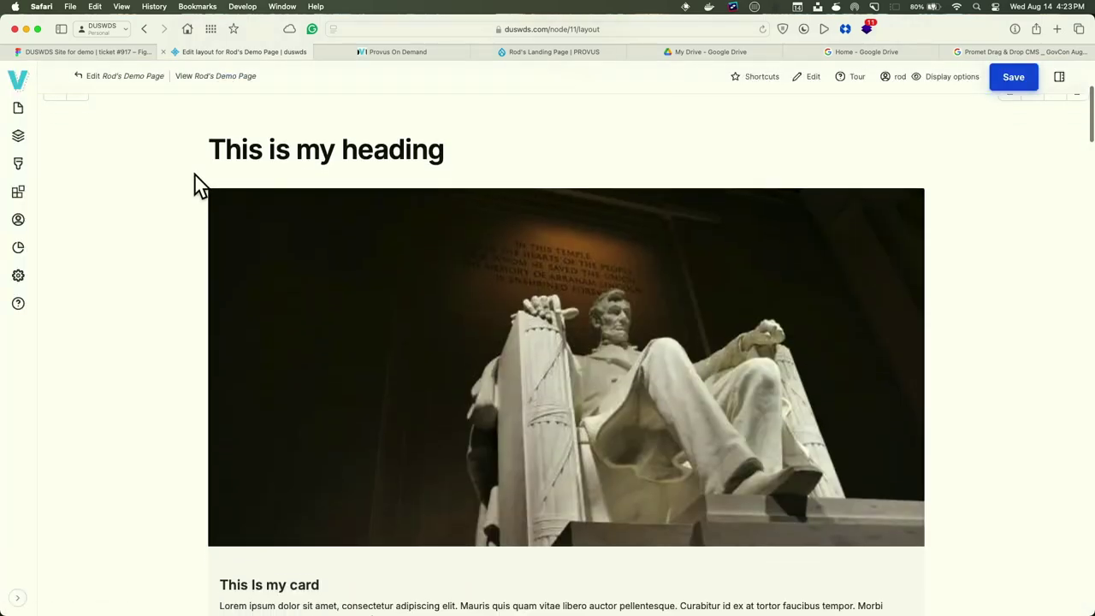
scroll(195, 175, "up", 2)
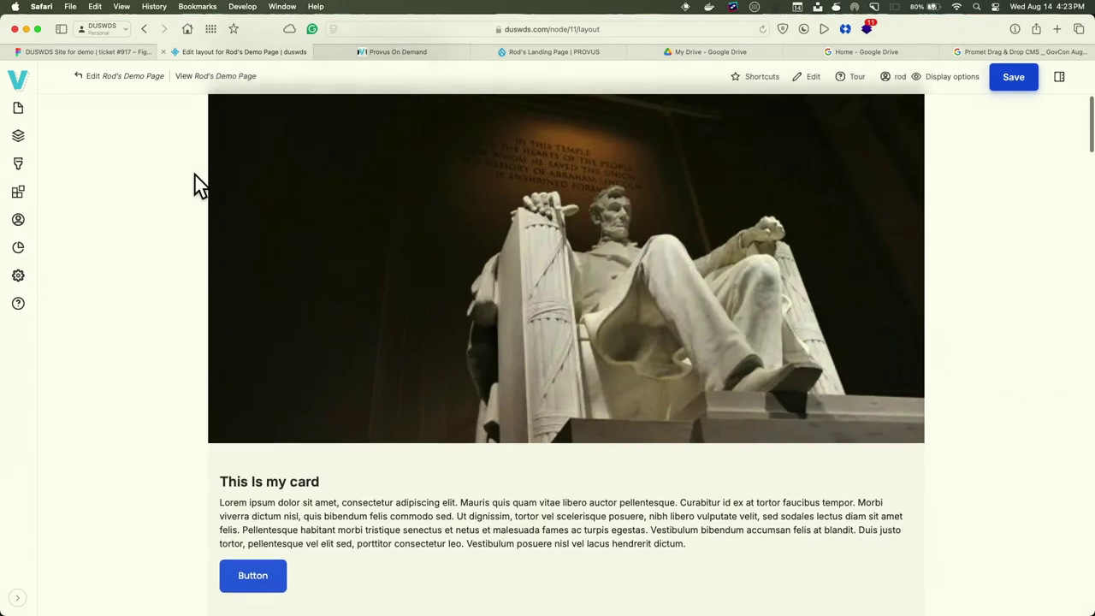
scroll(195, 175, "down", 5)
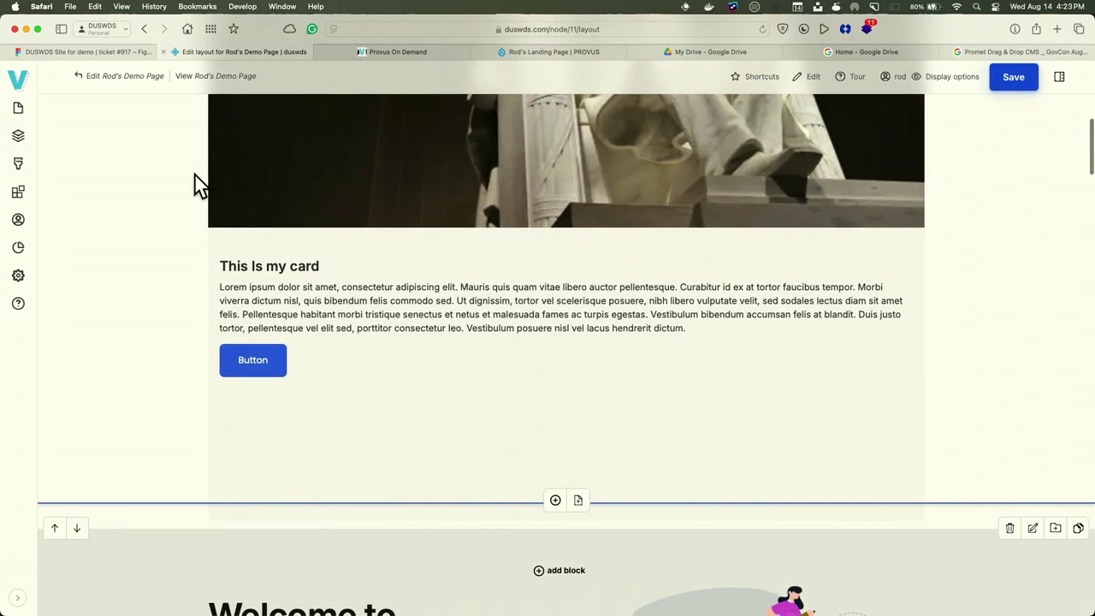
scroll(195, 175, "down", 5)
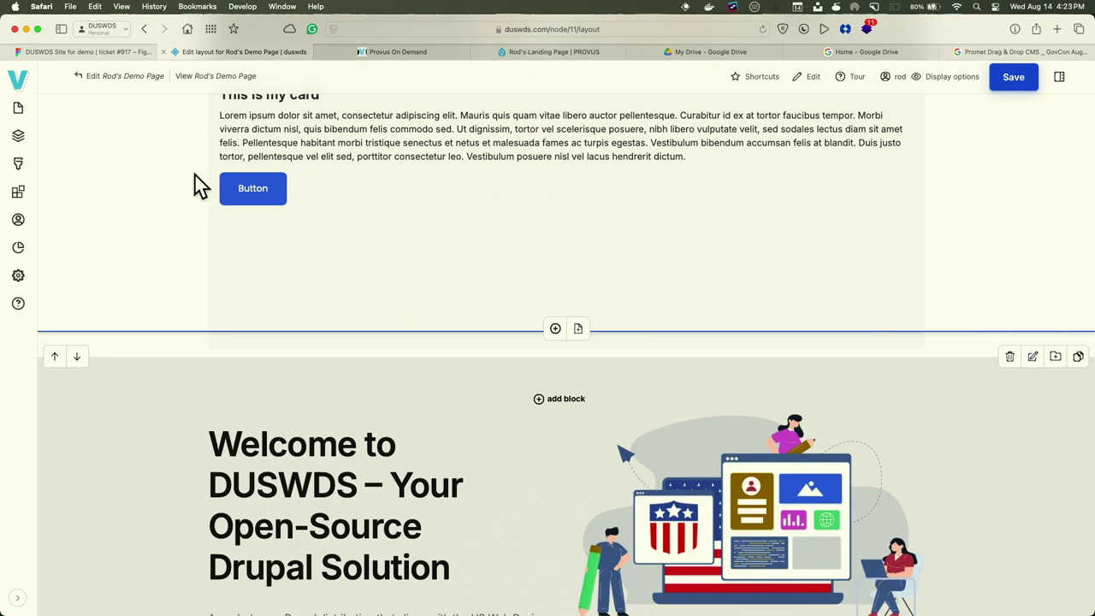
scroll(195, 175, "up", 12)
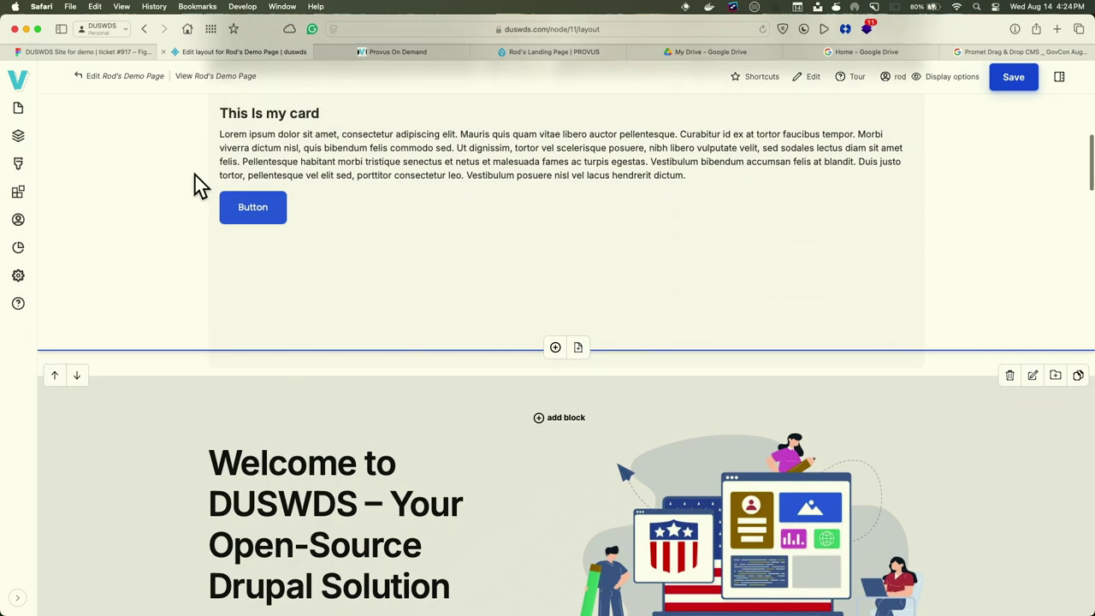
scroll(195, 175, "down", 11)
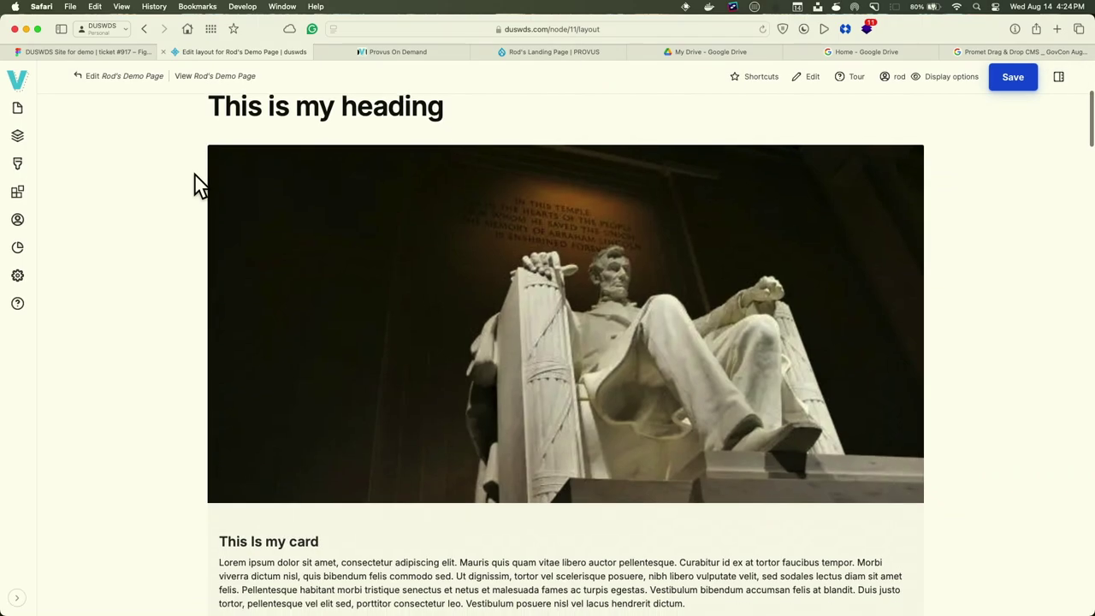
scroll(195, 176, "down", 20)
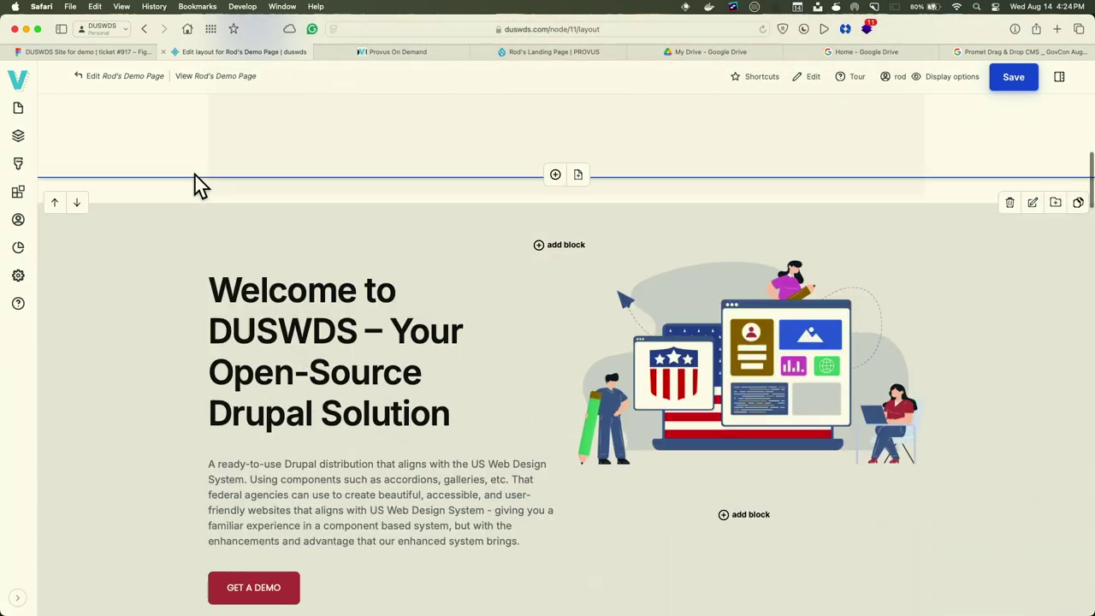
scroll(195, 175, "down", 8)
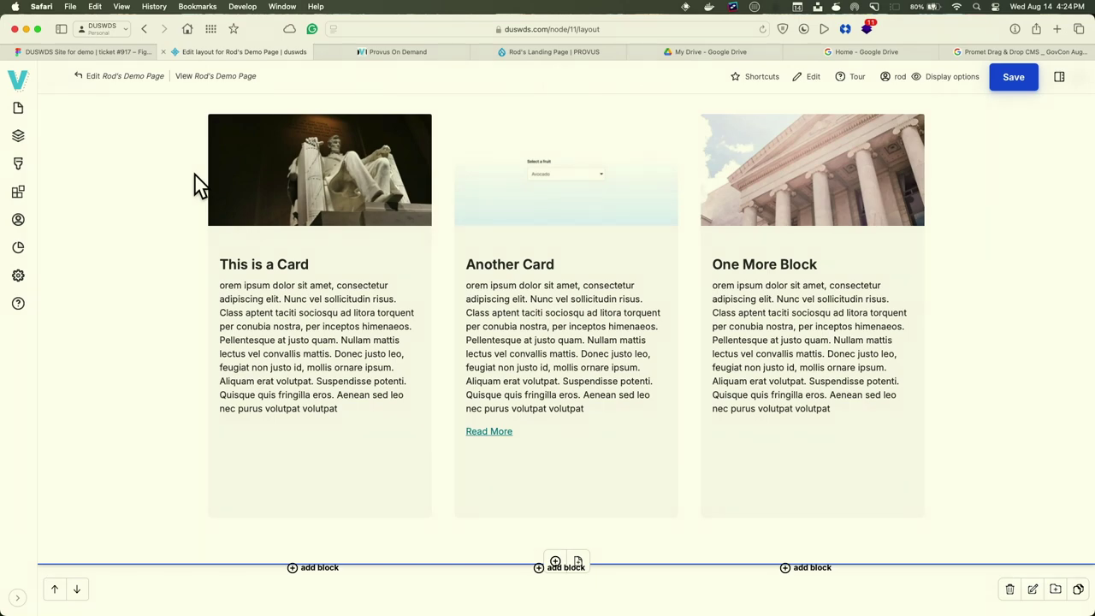
scroll(195, 176, "up", 2)
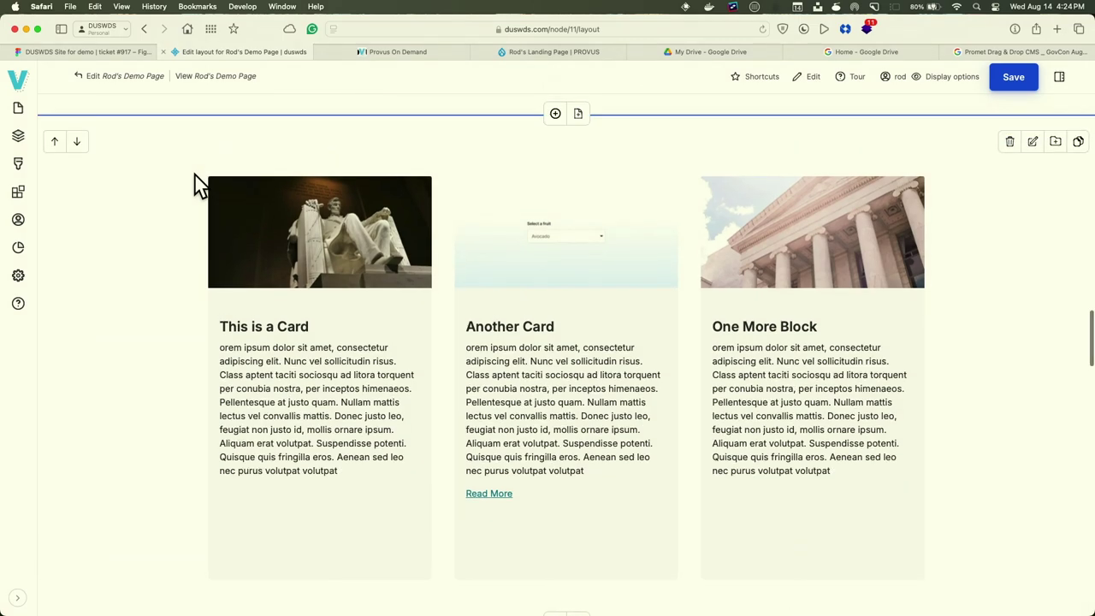
Set the "This is a Card" block's display to Image Circle, update it and move it into the middle column
mouse_move(210, 176)
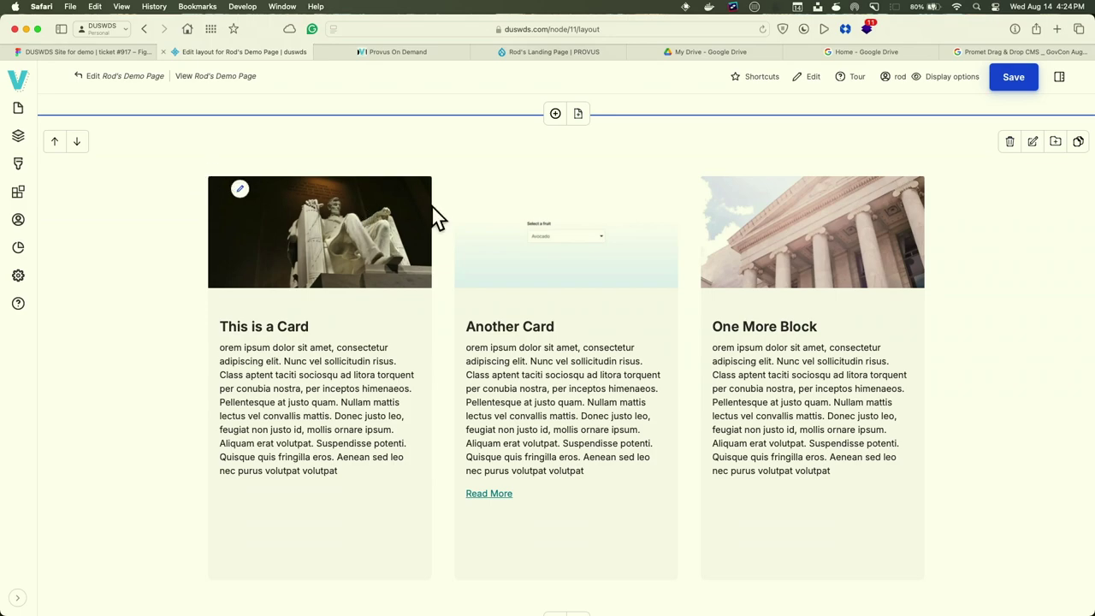
left_click(242, 190)
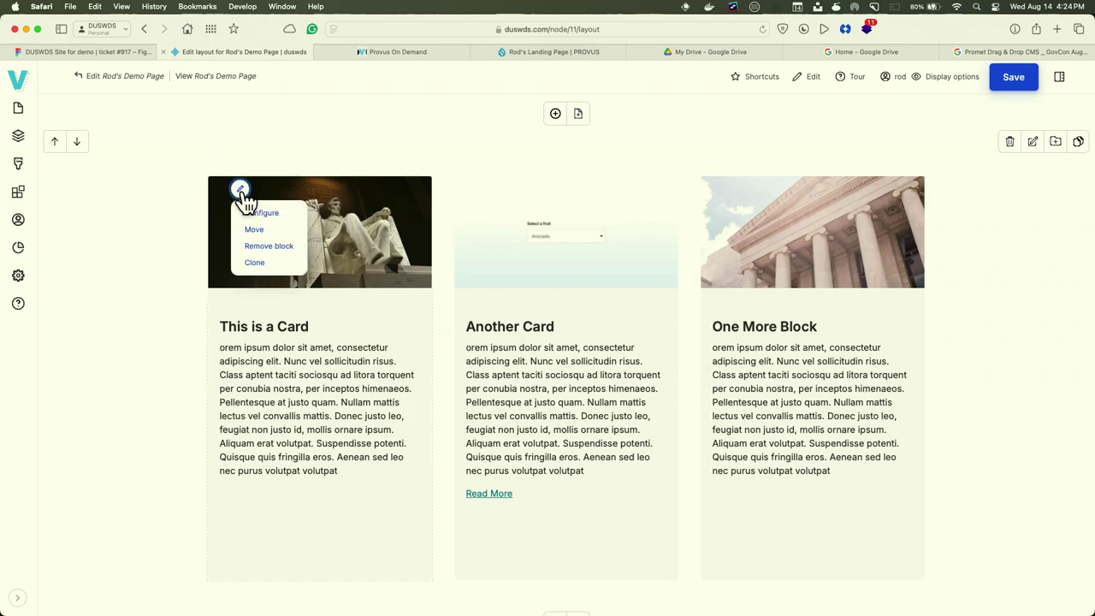
left_click(268, 219)
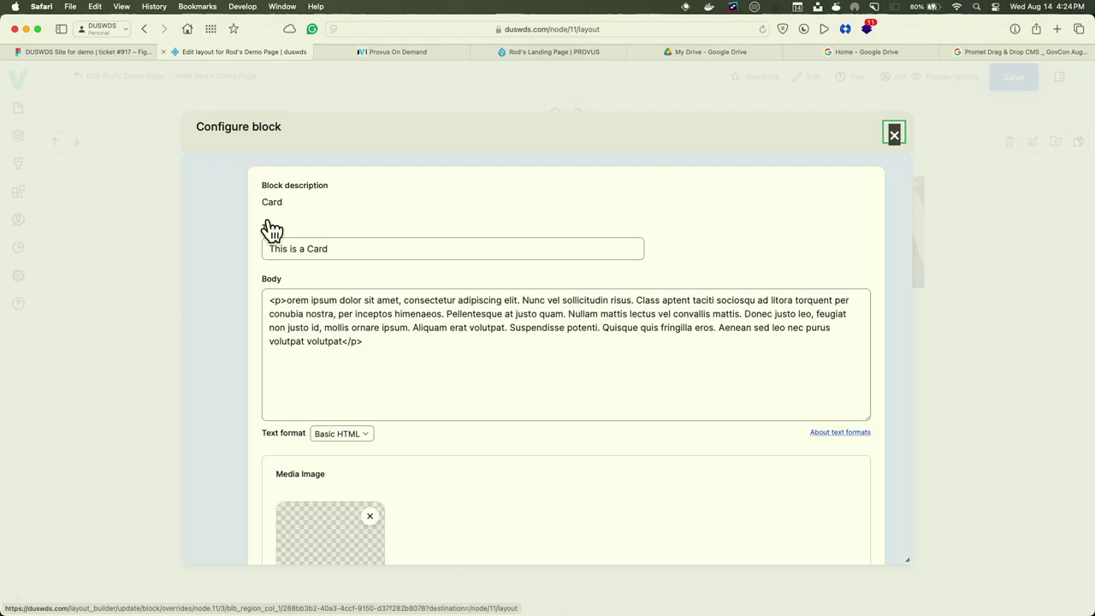
scroll(270, 230, "down", 20)
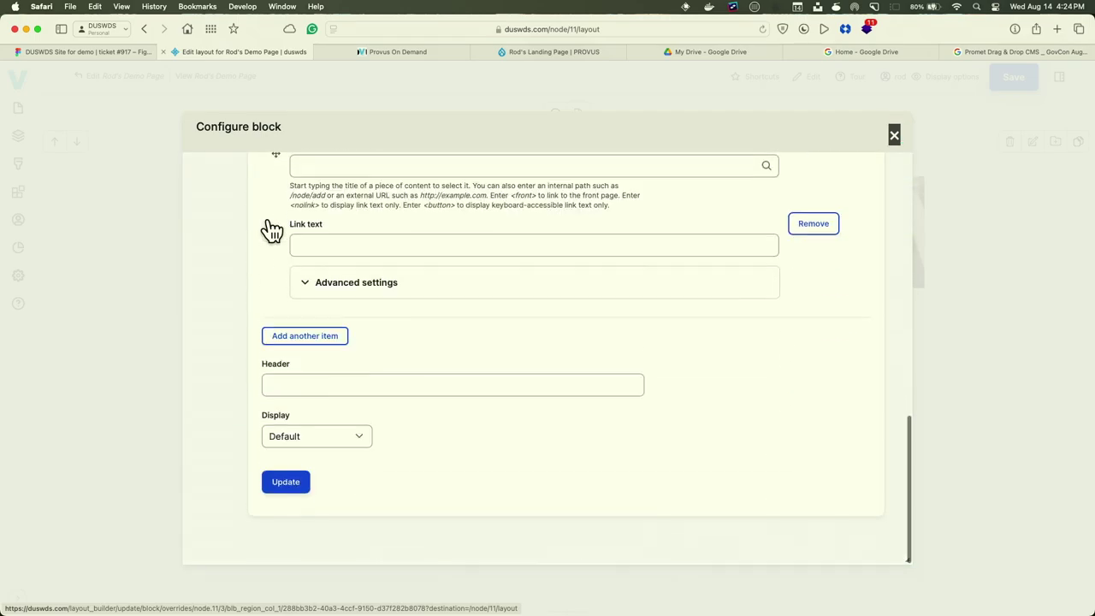
left_click(340, 440)
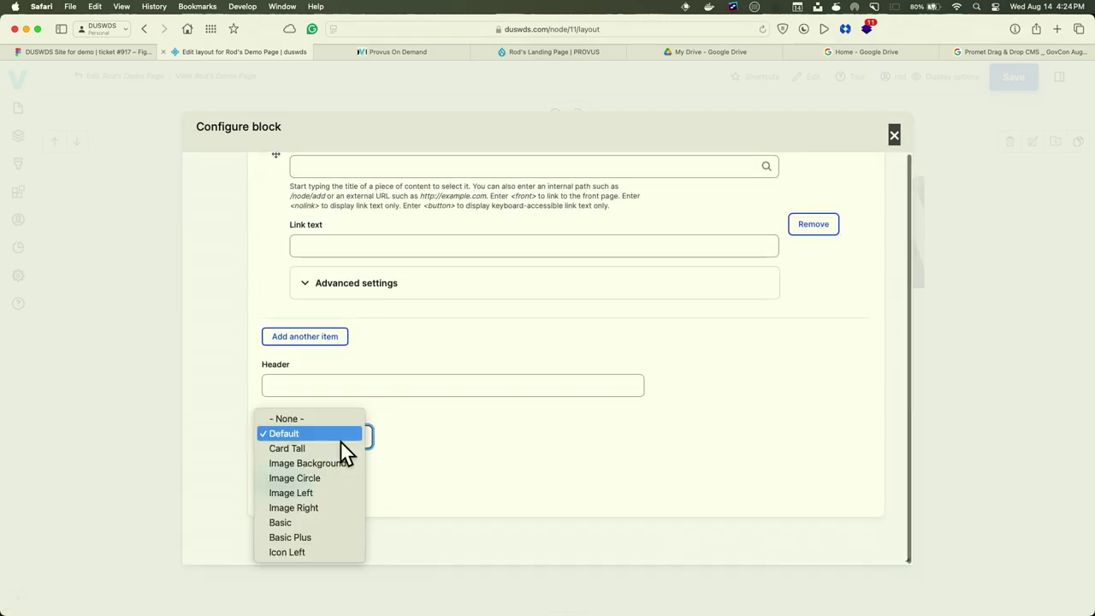
left_click(306, 477)
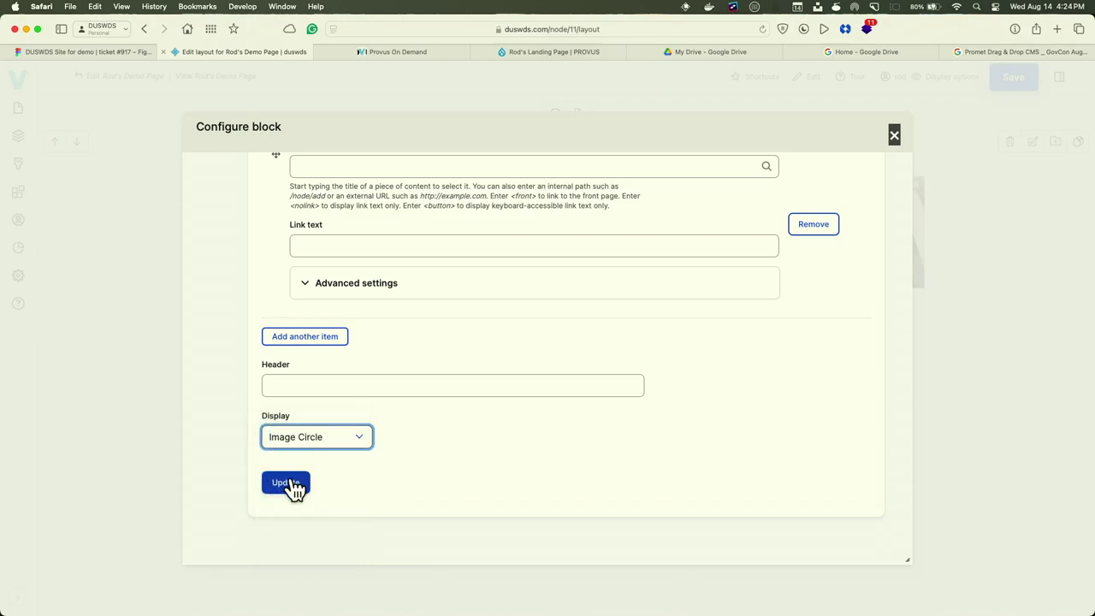
left_click(285, 483)
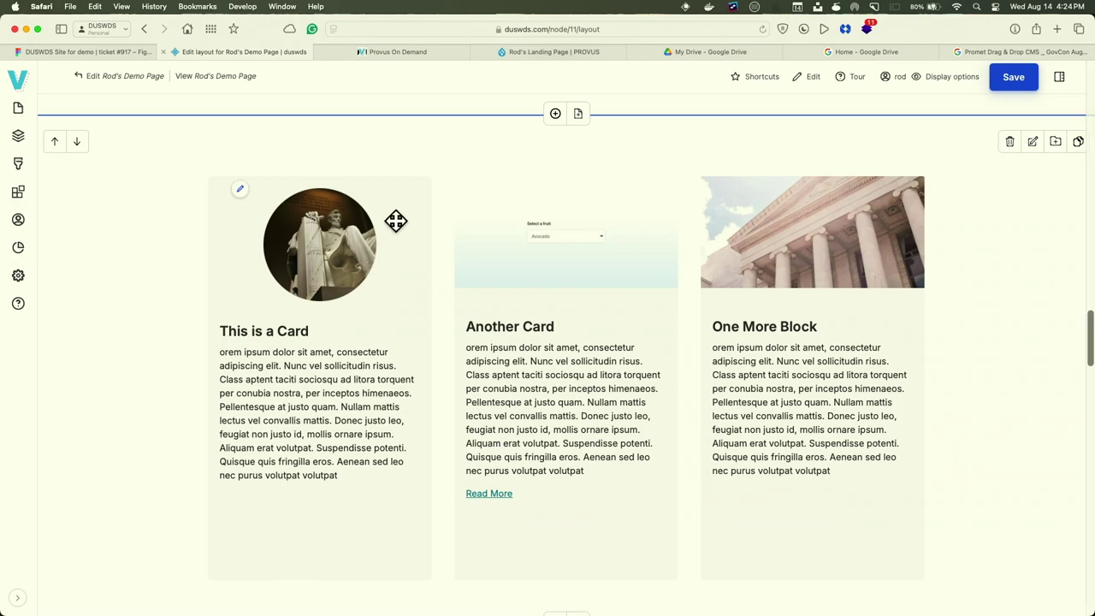
left_click_drag(396, 211, 646, 232)
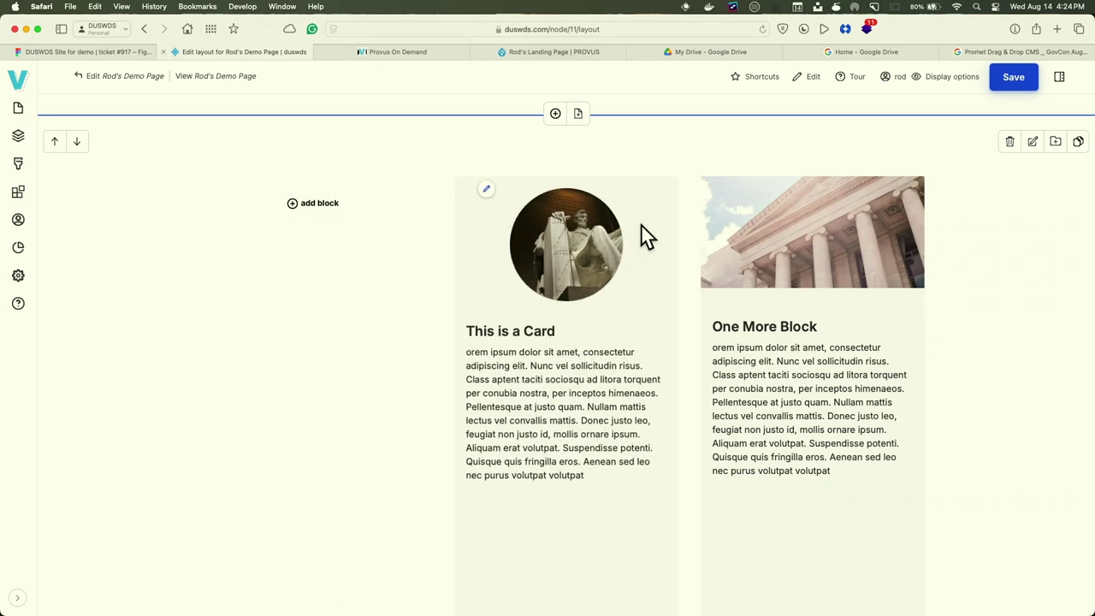
Try to move the displaced "Another Card" block from beneath the middle column, where it overlaps the News and FAQ's section
scroll(564, 323, "down", 5)
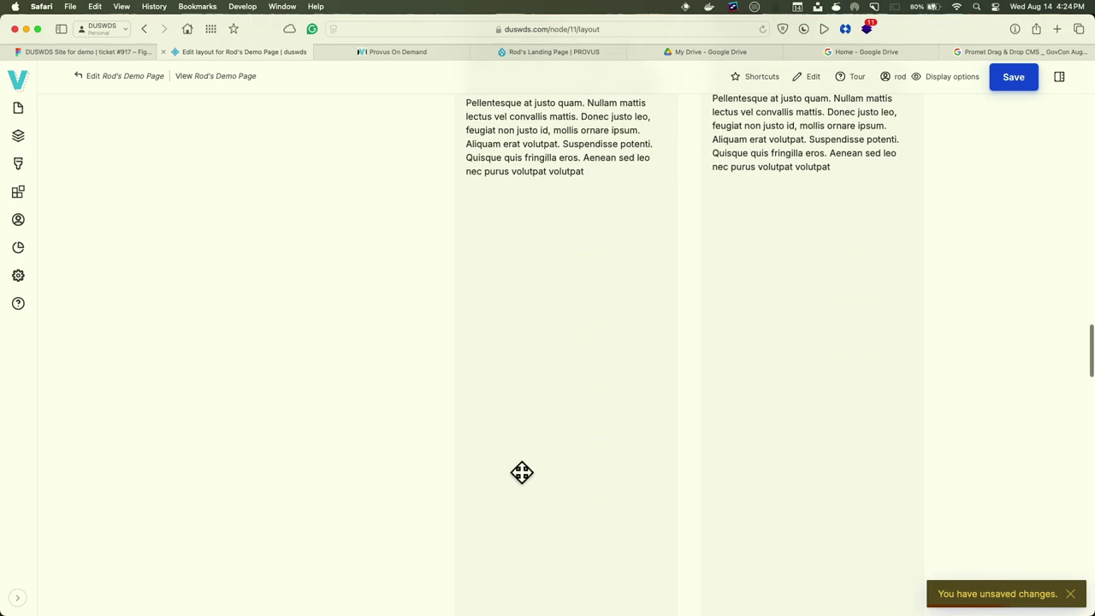
scroll(522, 473, "down", 5)
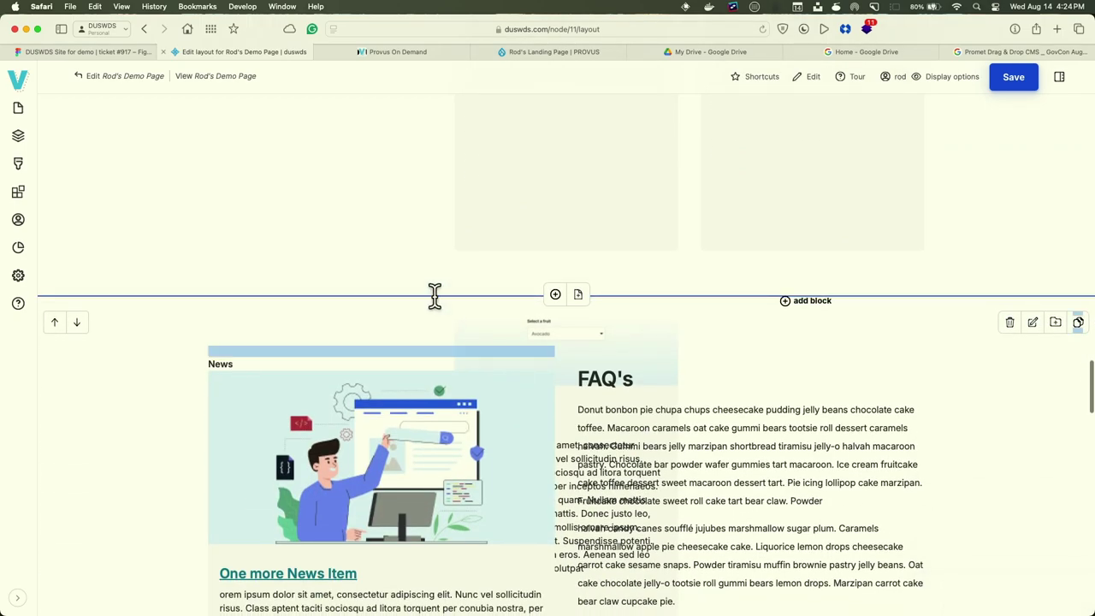
left_click_drag(434, 296, 505, 364)
left_click(489, 316)
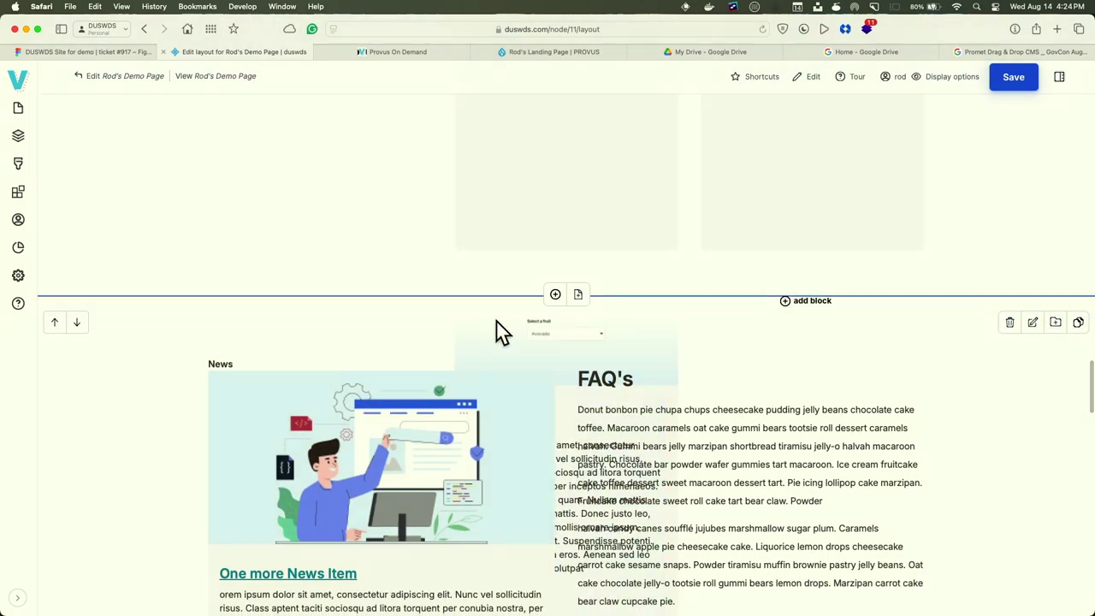
left_click_drag(644, 342, 587, 331)
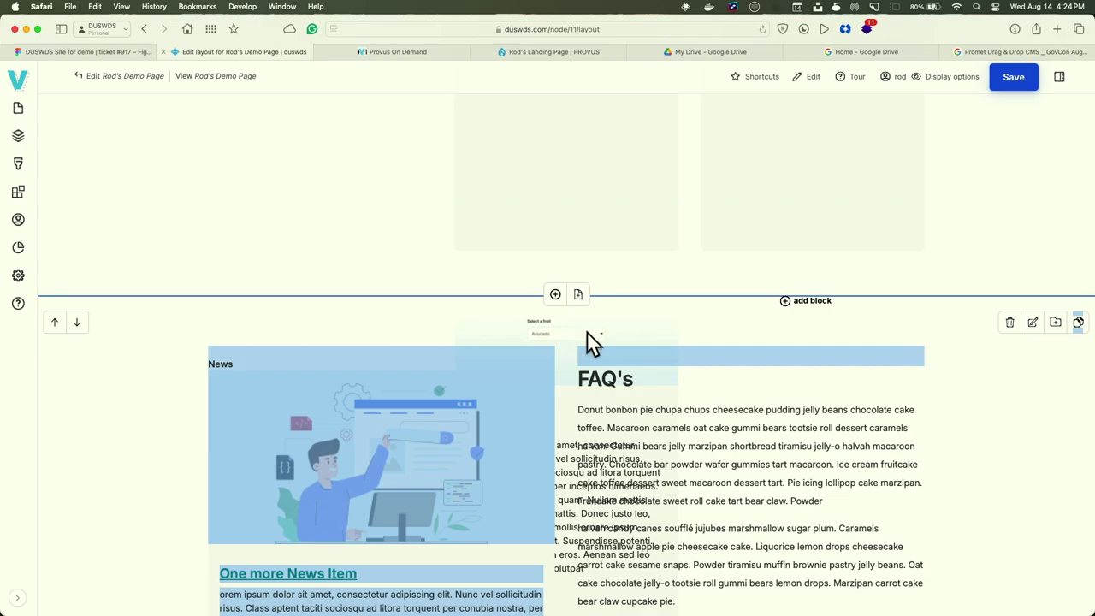
Turn off the content preview in the layout builder settings and find the "Another Card" block in the simplified layout
scroll(587, 342, "up", 10)
scroll(587, 342, "up", 10)
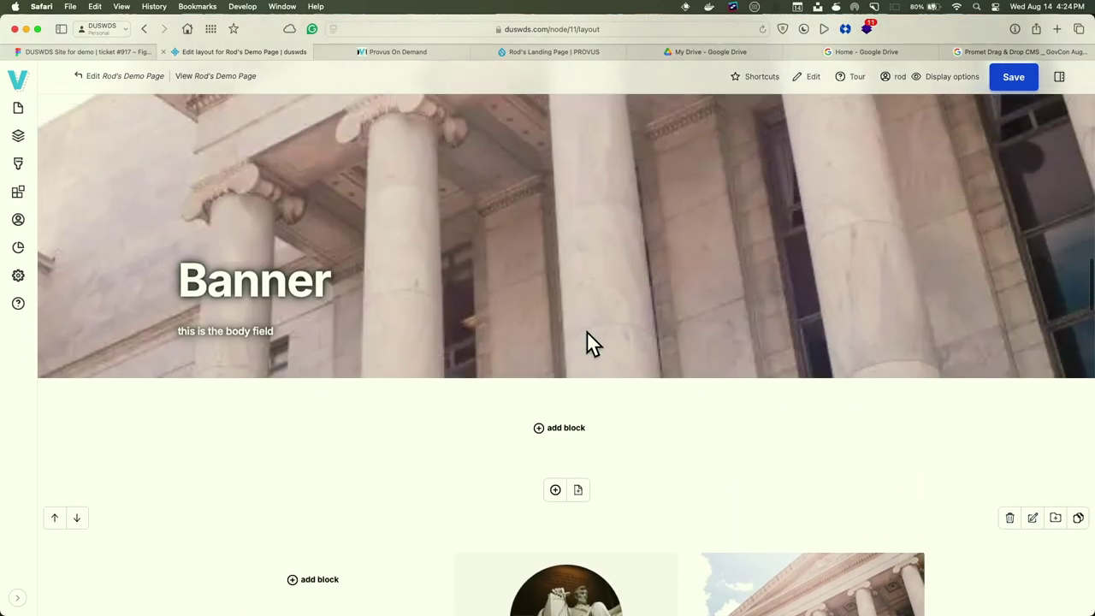
scroll(586, 329, "up", 5)
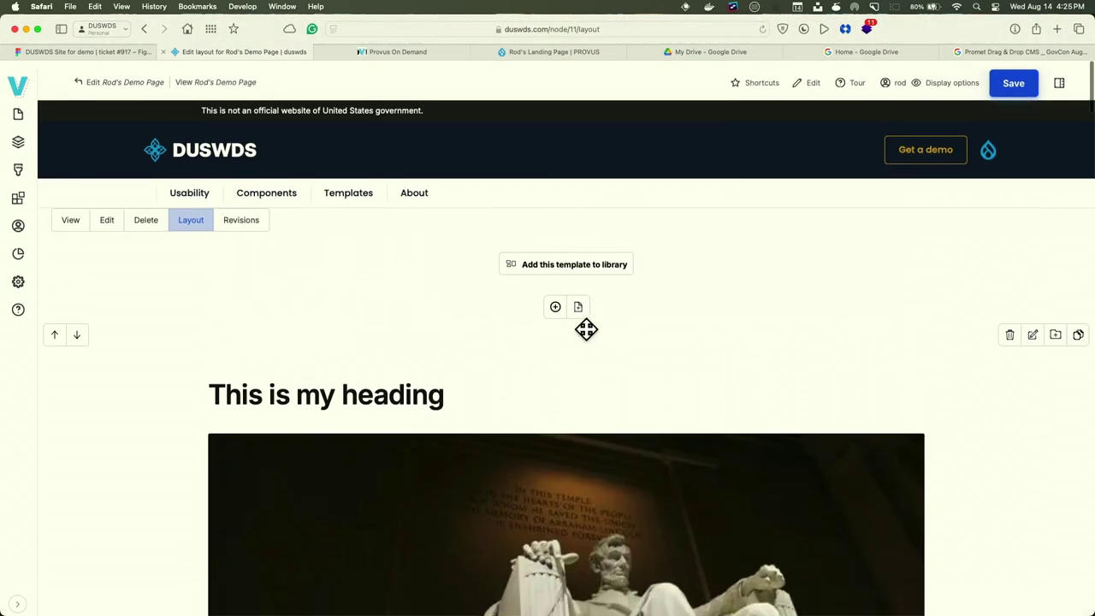
left_click(1060, 77)
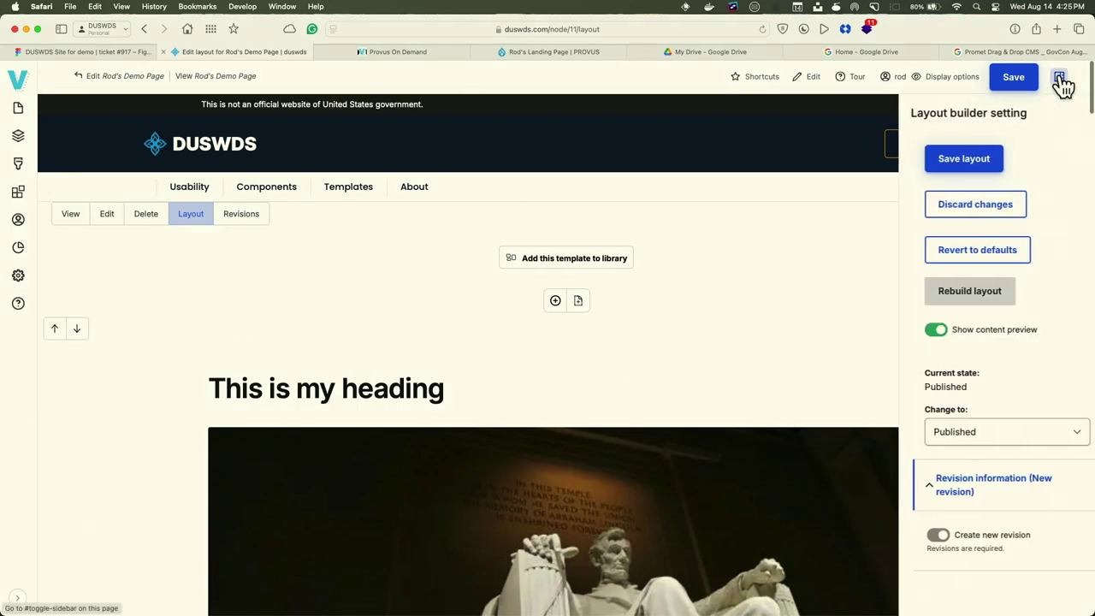
left_click(933, 332)
scroll(769, 366, "down", 15)
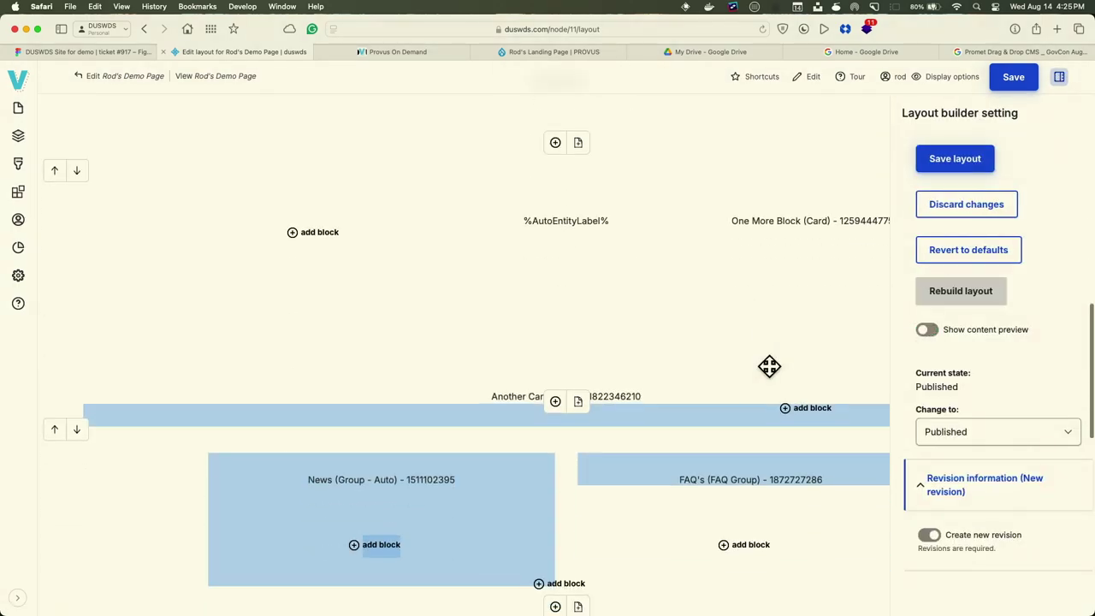
scroll(769, 366, "up", 5)
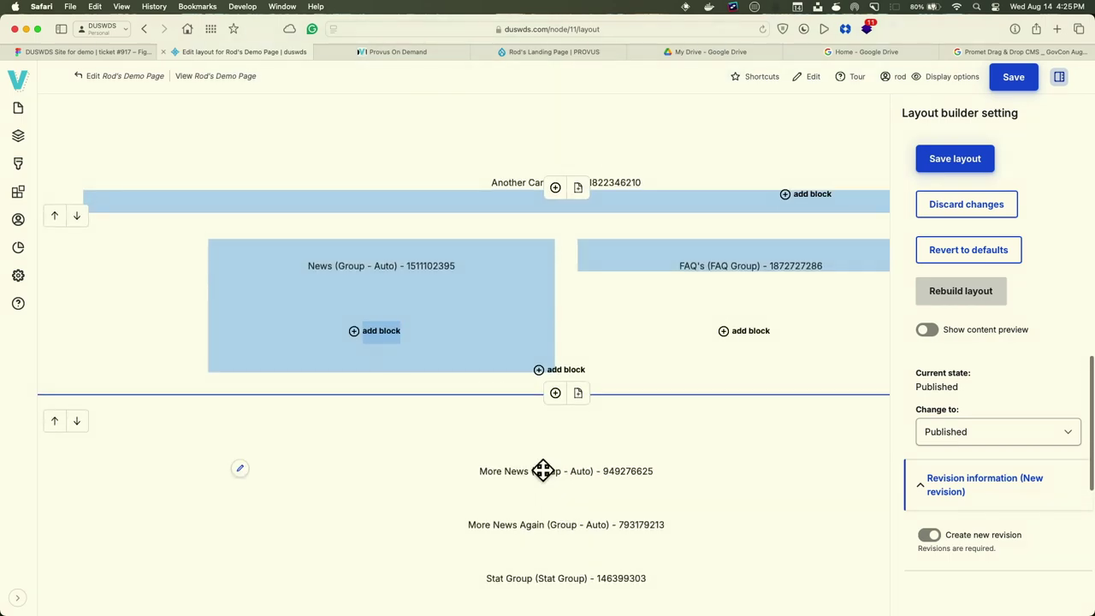
Move the More News block above the News block beside the FAQ's, turn the content preview back on and hide the settings
left_click_drag(542, 471, 177, 300)
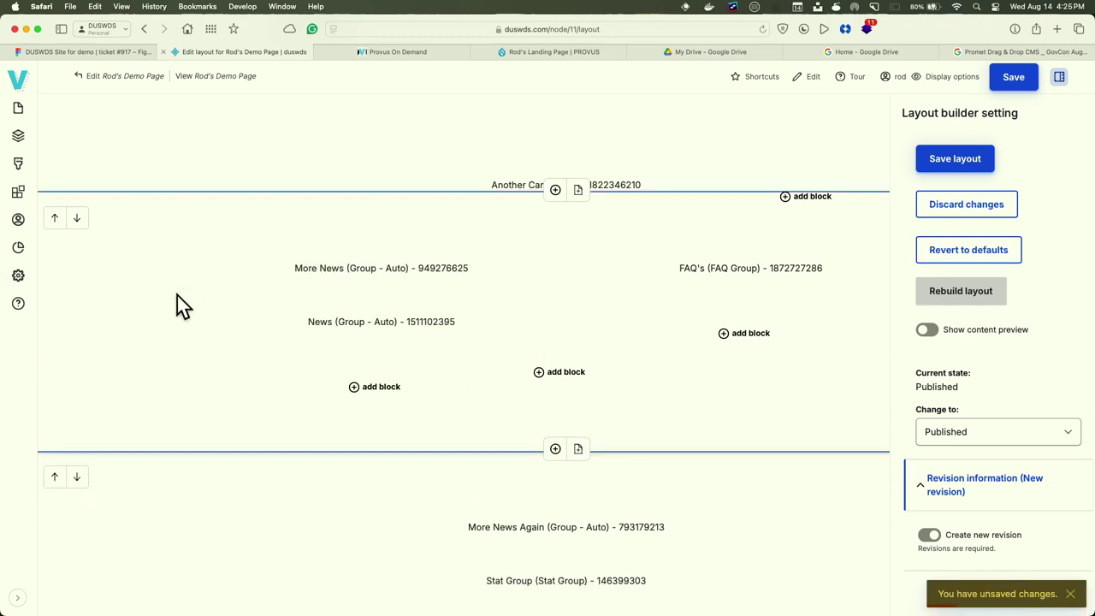
left_click(1060, 78)
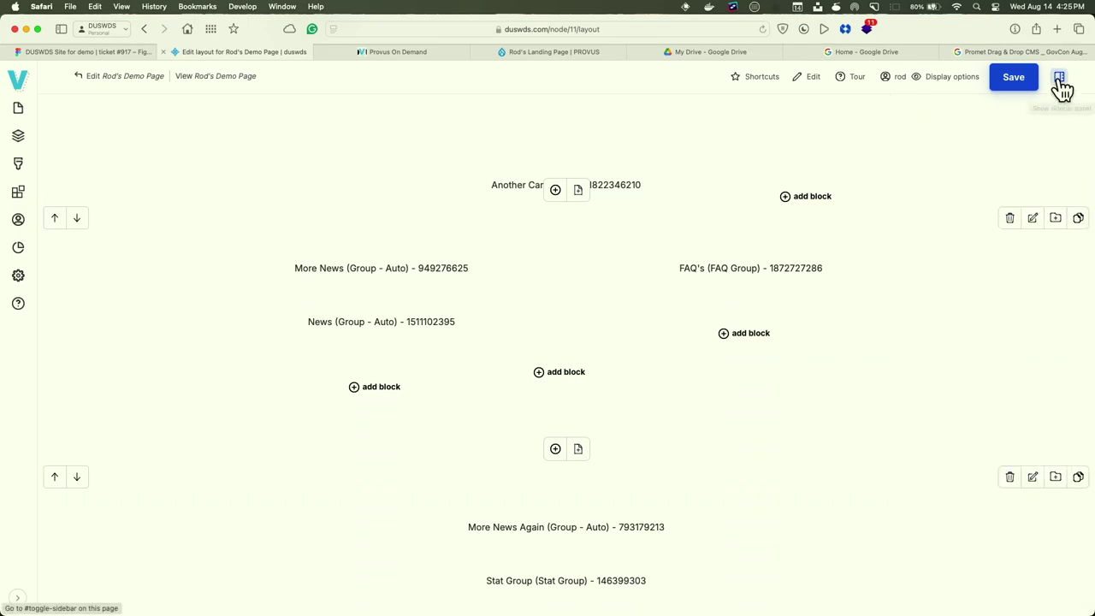
left_click(1060, 79)
left_click(928, 332)
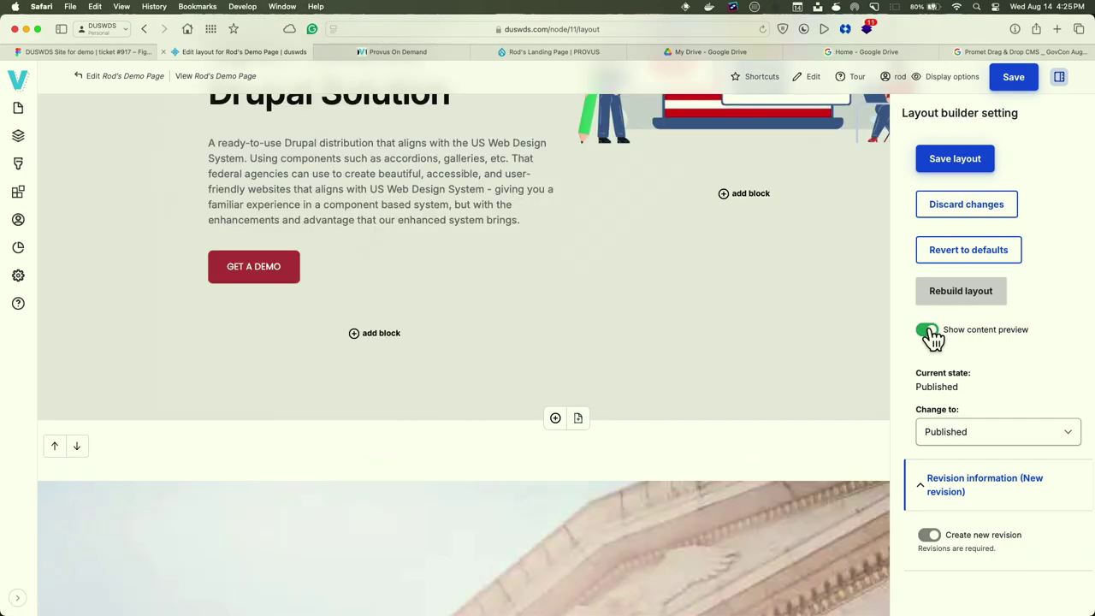
scroll(932, 338, "down", 3)
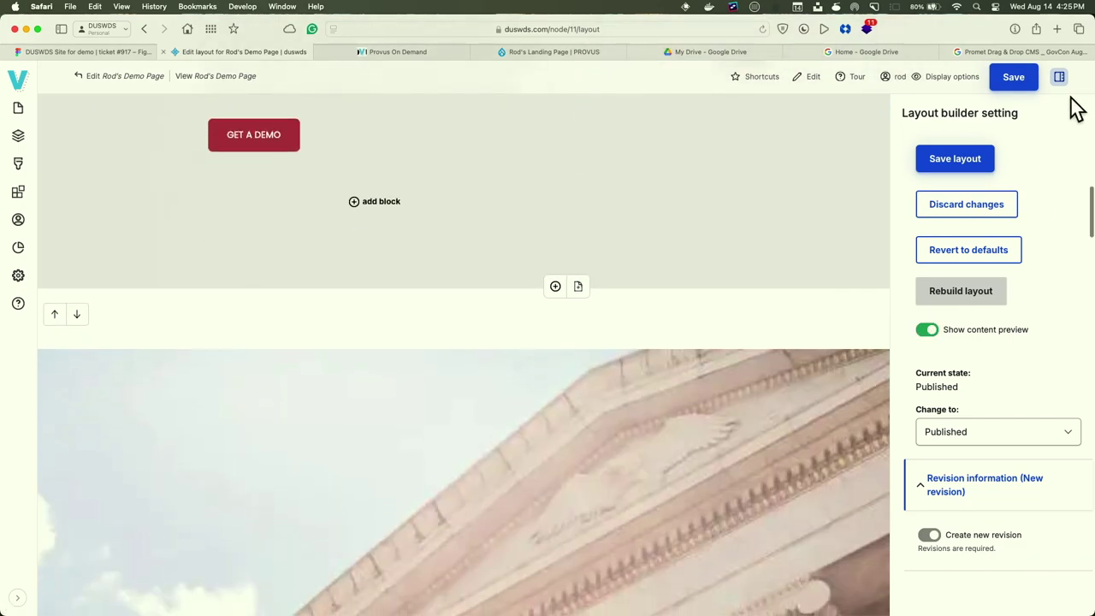
left_click(1060, 79)
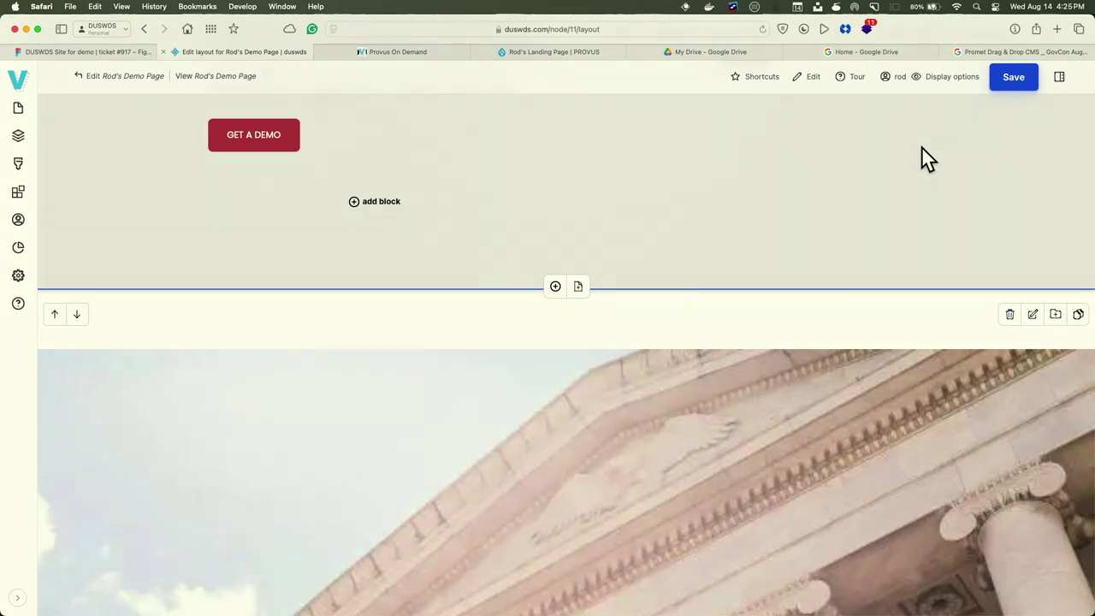
Examine the card columns and the overlapping More News and FAQ's section with the content preview shown
scroll(922, 148, "down", 10)
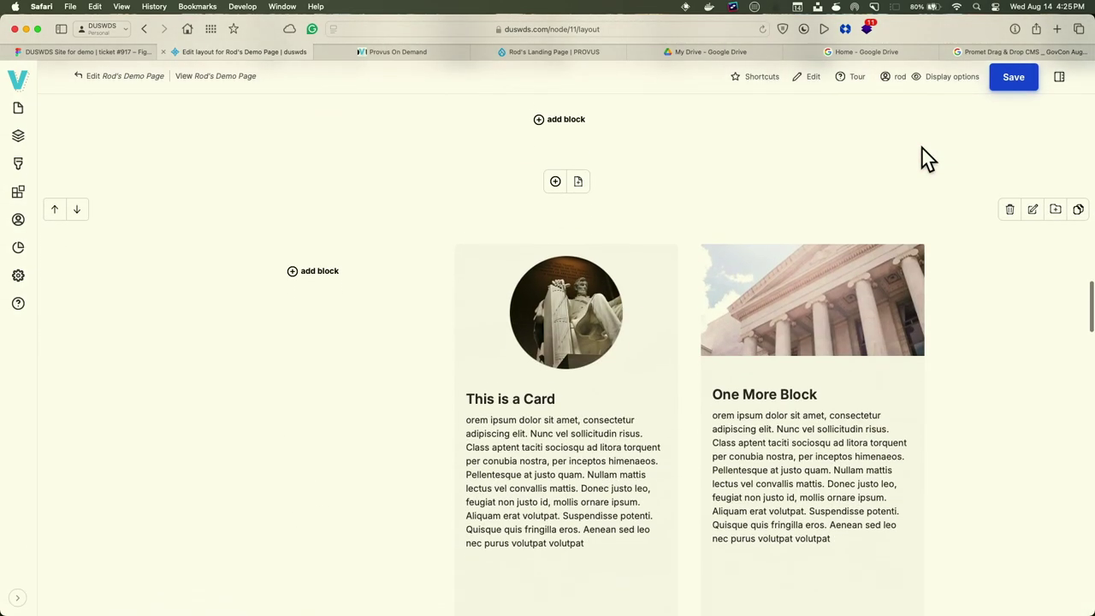
scroll(921, 147, "down", 4)
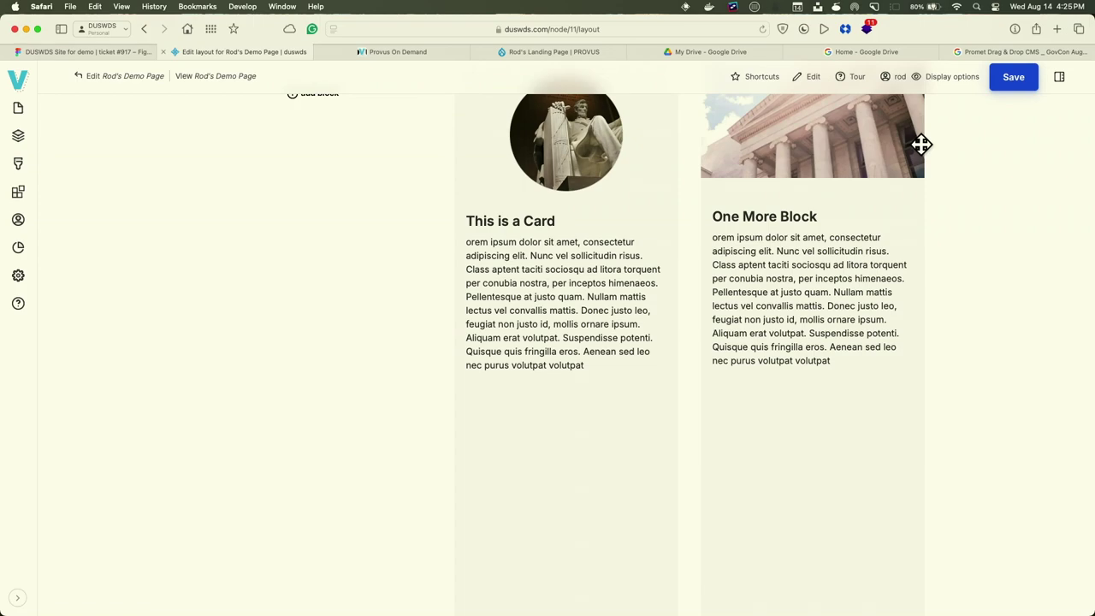
scroll(921, 145, "down", 10)
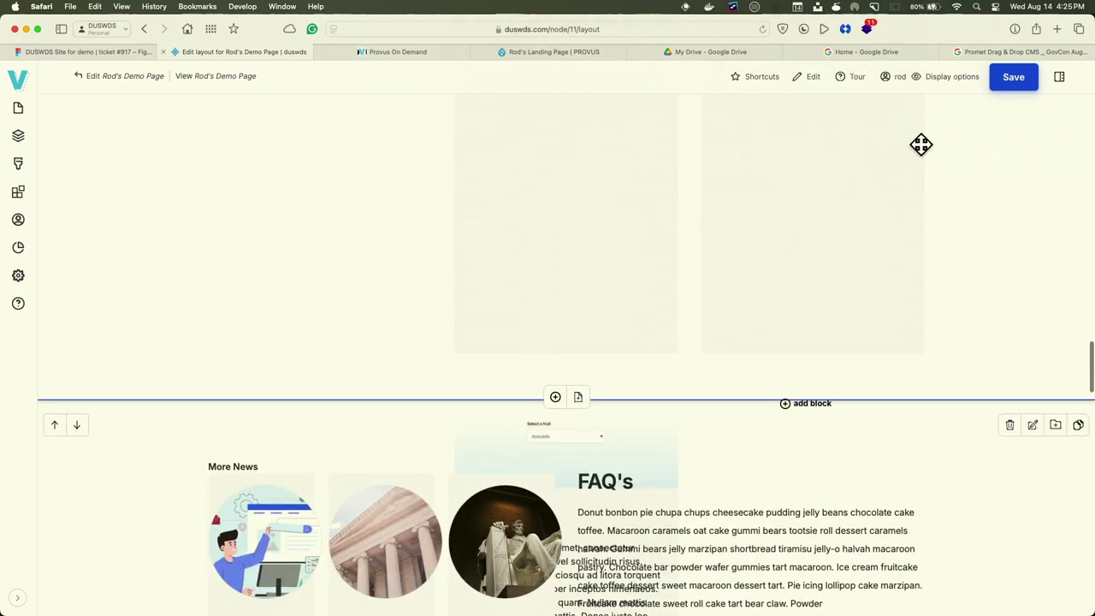
scroll(921, 145, "up", 4)
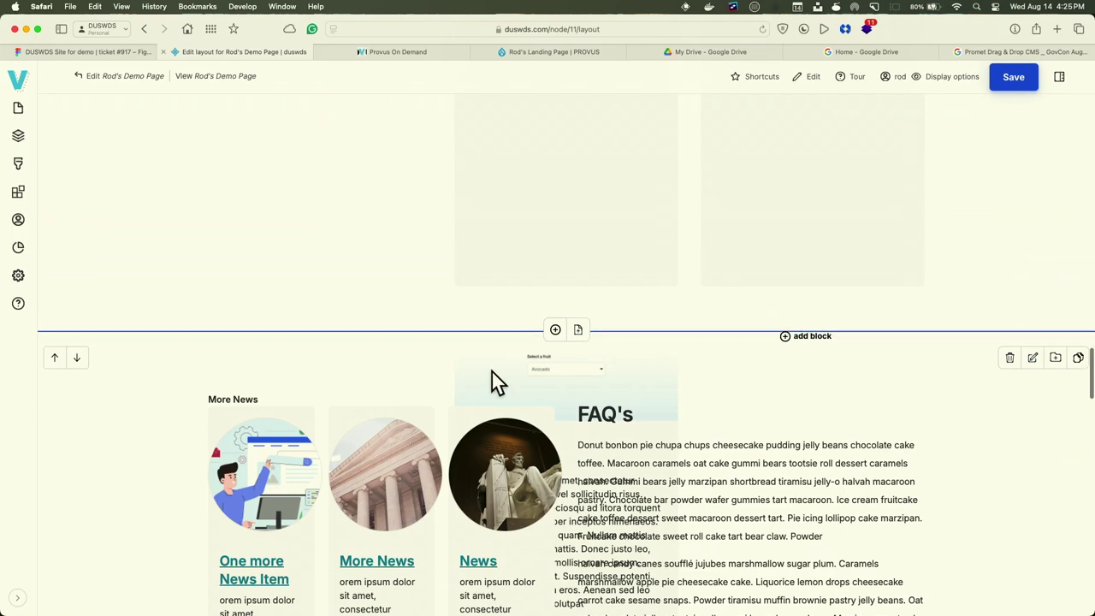
scroll(511, 387, "up", 10)
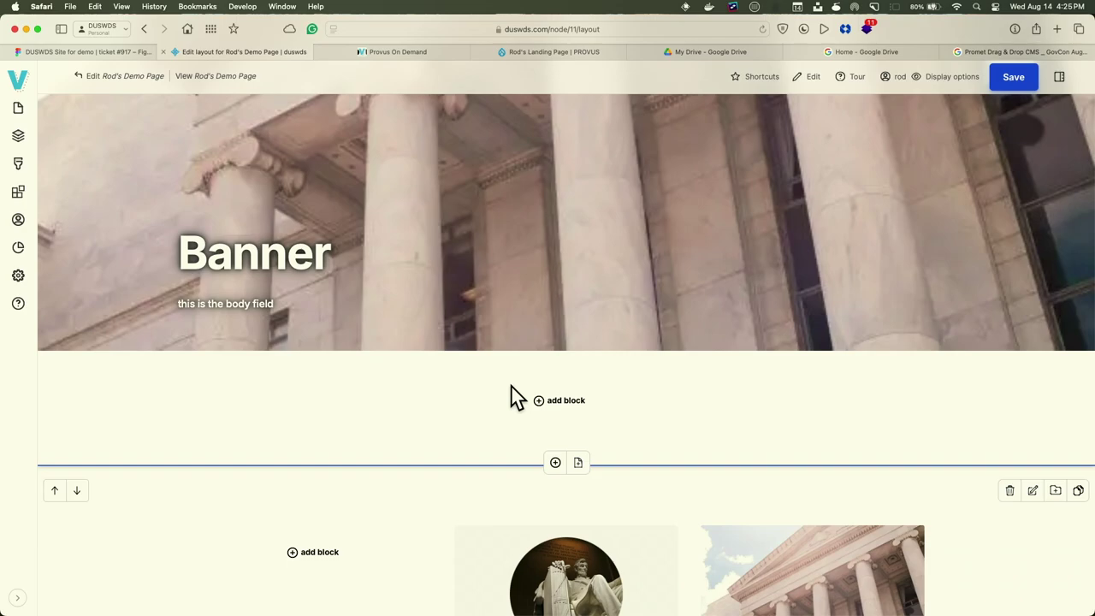
scroll(511, 387, "up", 15)
scroll(511, 384, "up", 3)
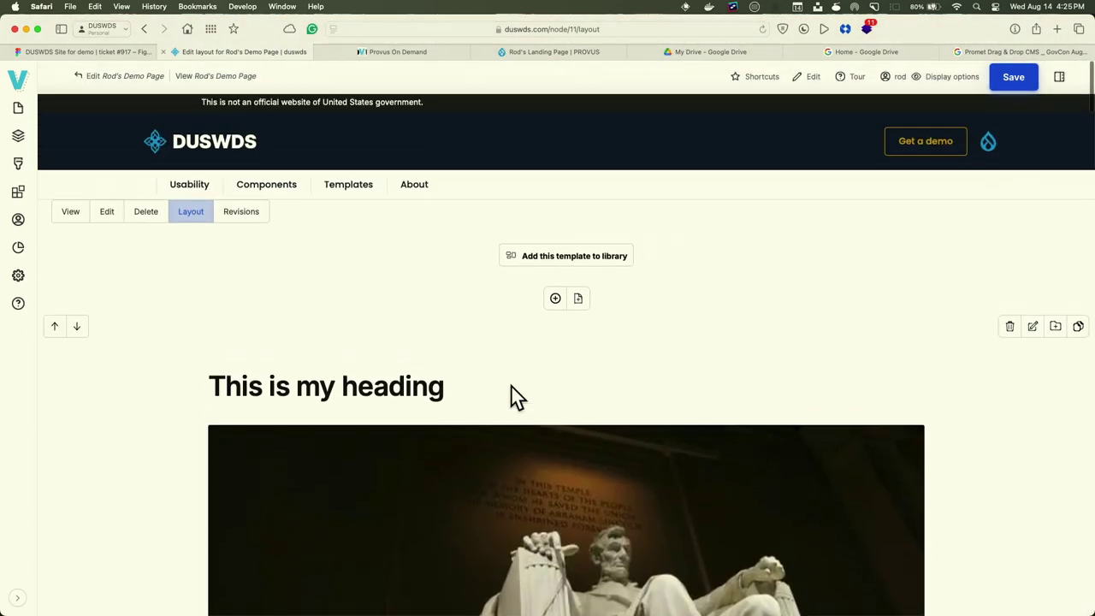
Reopen the closed Lorem Ipsum page, return to the layout editor and inspect the section with the More News and FAQ's blocks
key("super+shift+t")
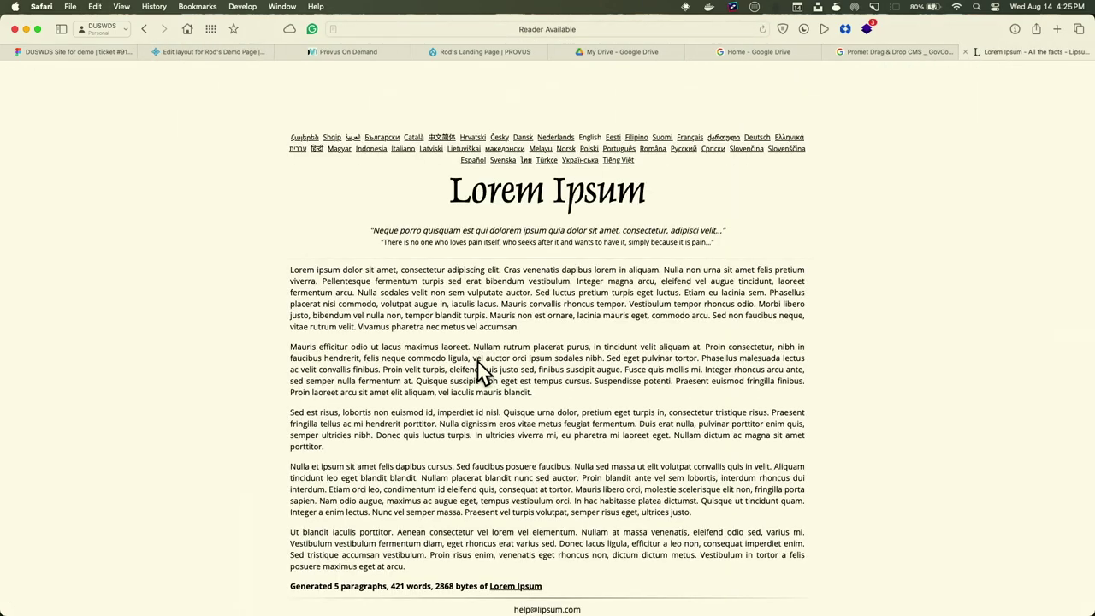
left_click(229, 52)
scroll(269, 378, "down", 10)
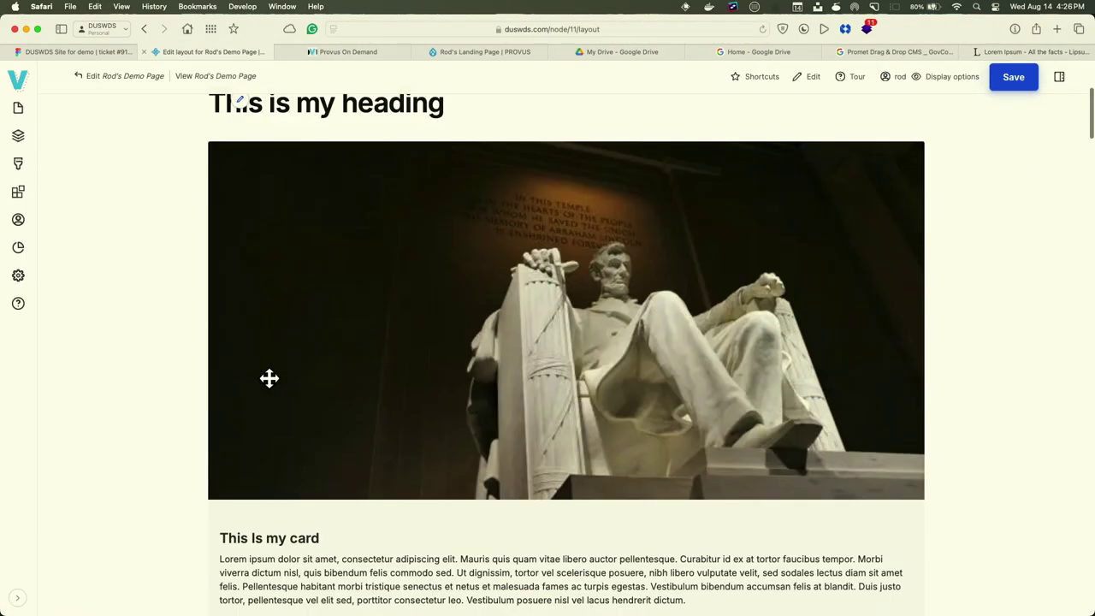
scroll(269, 379, "down", 10)
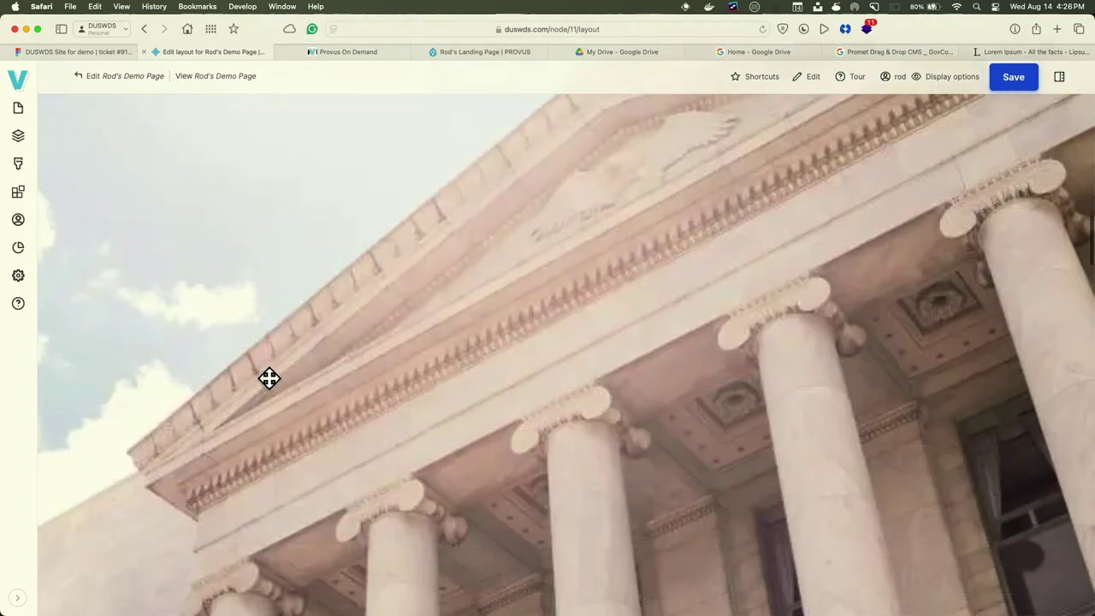
scroll(268, 379, "down", 10)
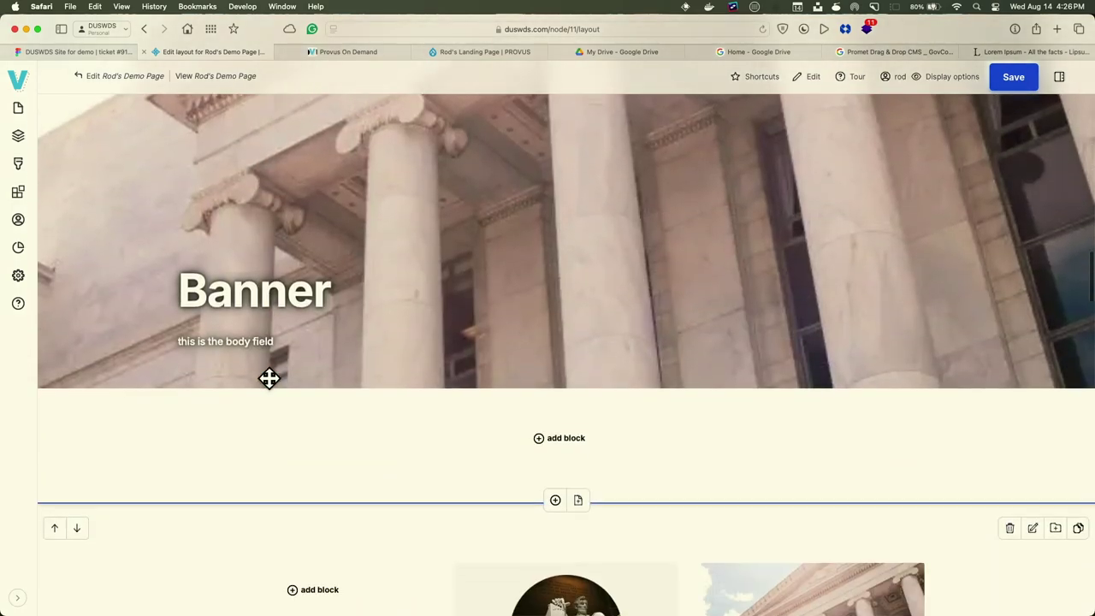
scroll(270, 382, "down", 10)
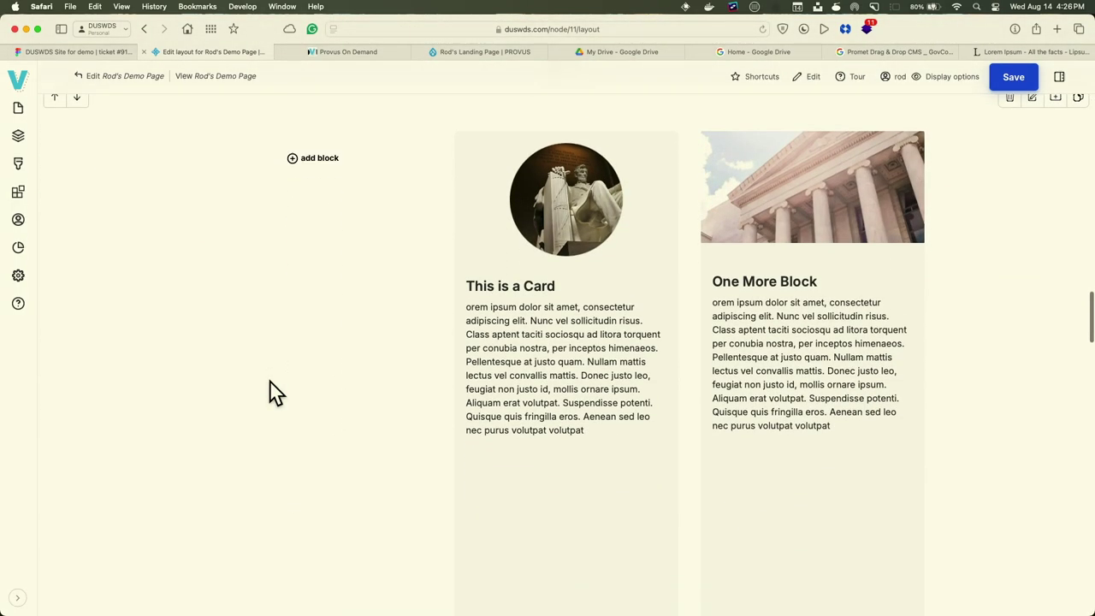
scroll(270, 382, "down", 8)
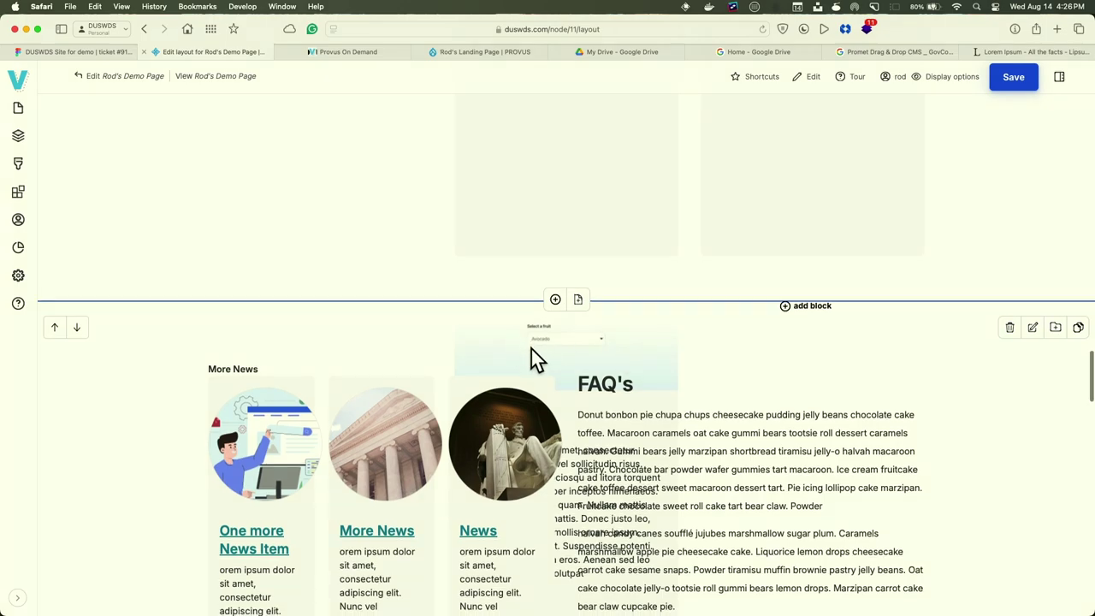
scroll(531, 355, "down", 5)
scroll(531, 355, "up", 5)
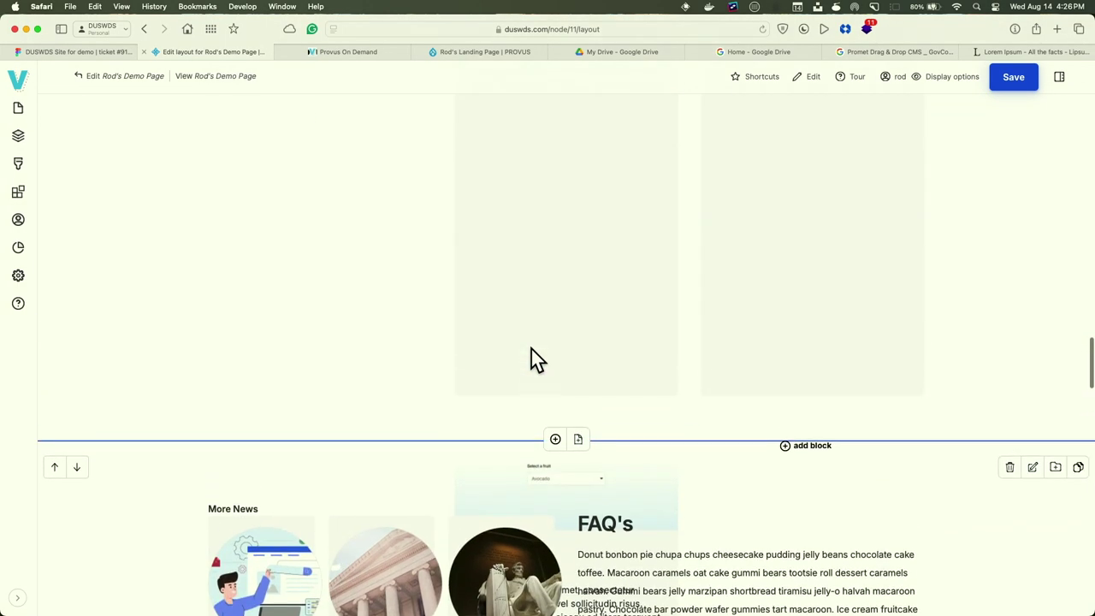
scroll(530, 359, "down", 2)
scroll(530, 345, "down", 5)
scroll(530, 345, "up", 1)
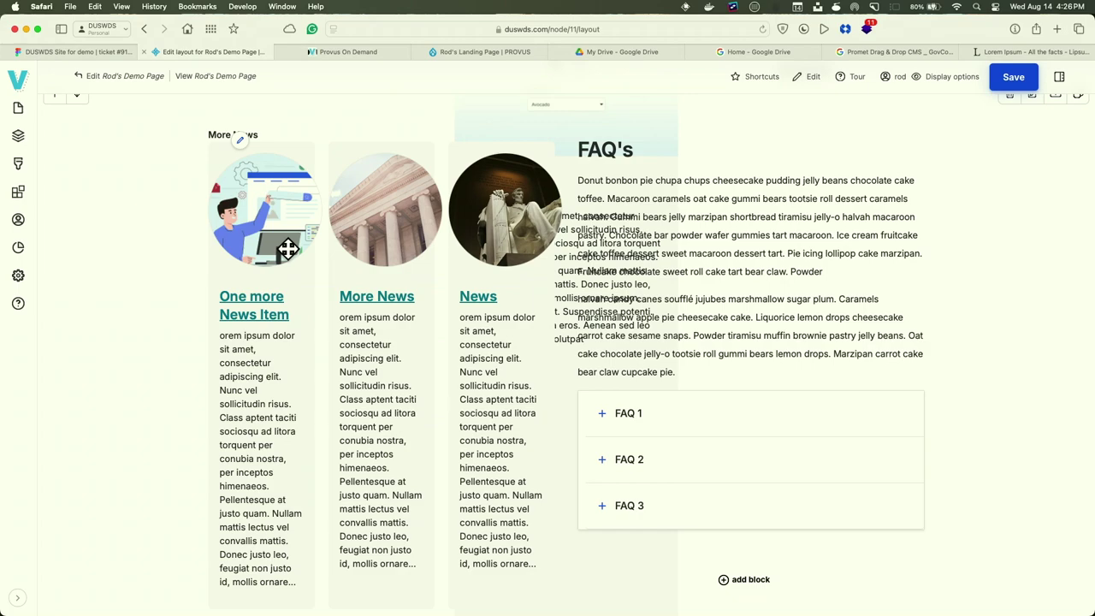
Open the More News block's configuration and review its group display, item display, content type and count options
left_click(240, 141)
left_click(253, 167)
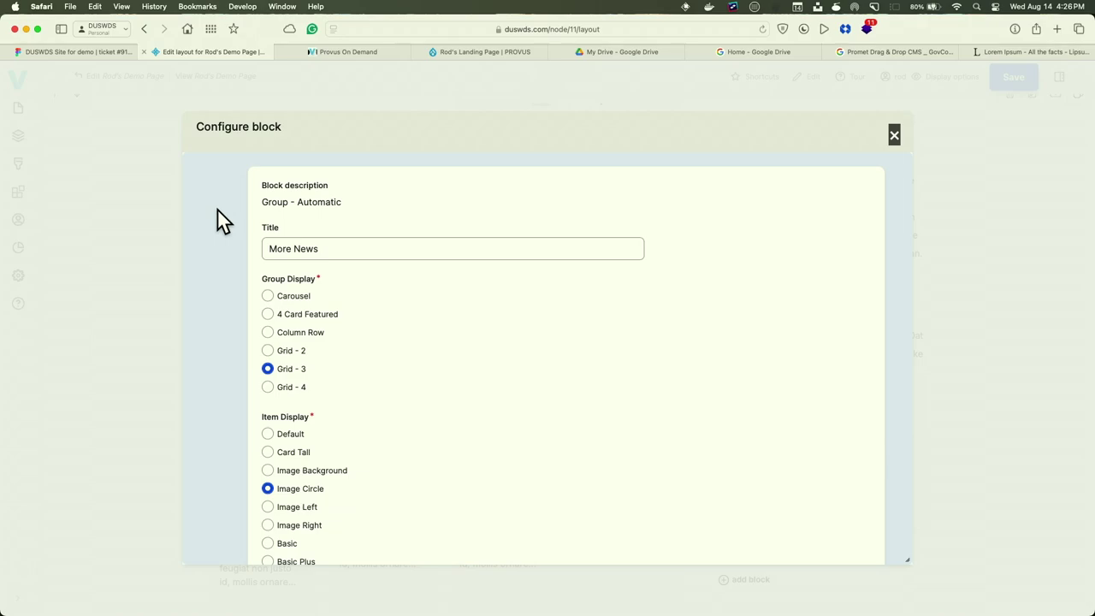
scroll(219, 220, "down", 10)
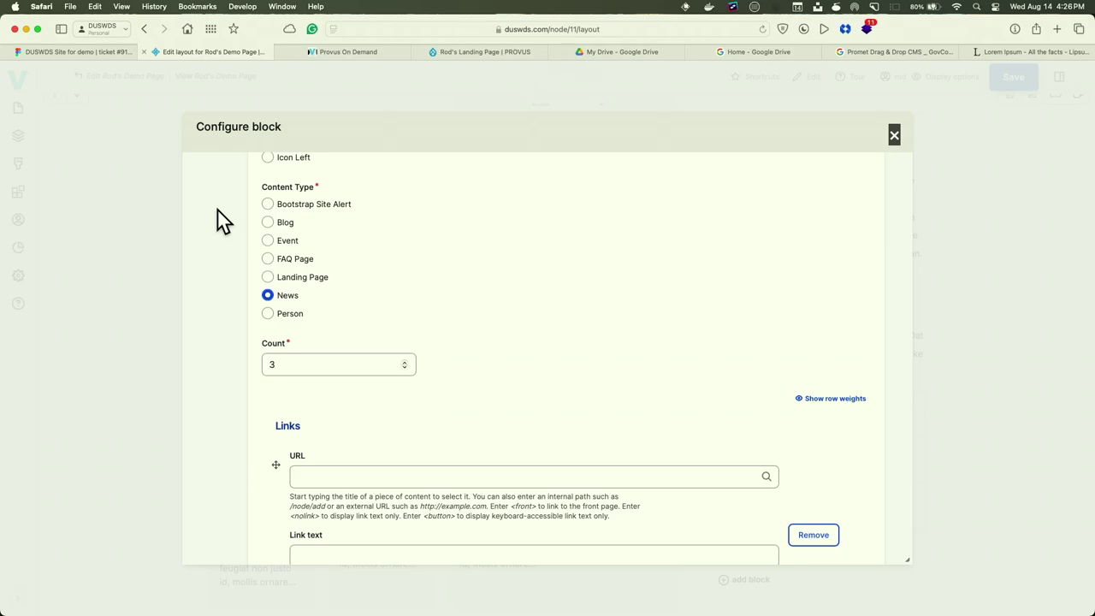
scroll(219, 220, "up", 1)
scroll(219, 220, "up", 1)
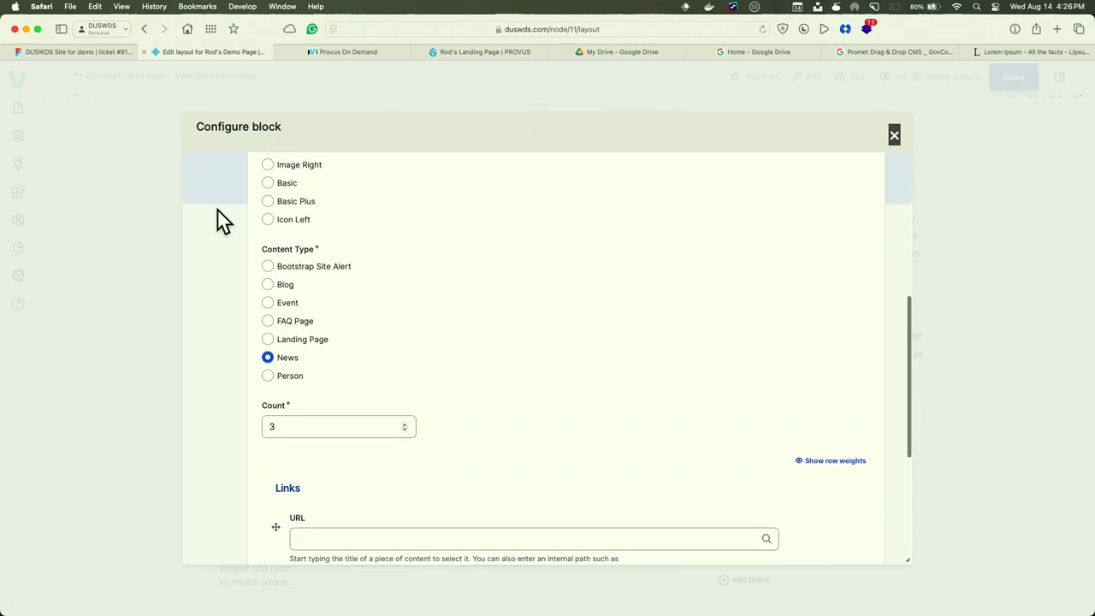
scroll(219, 220, "up", 5)
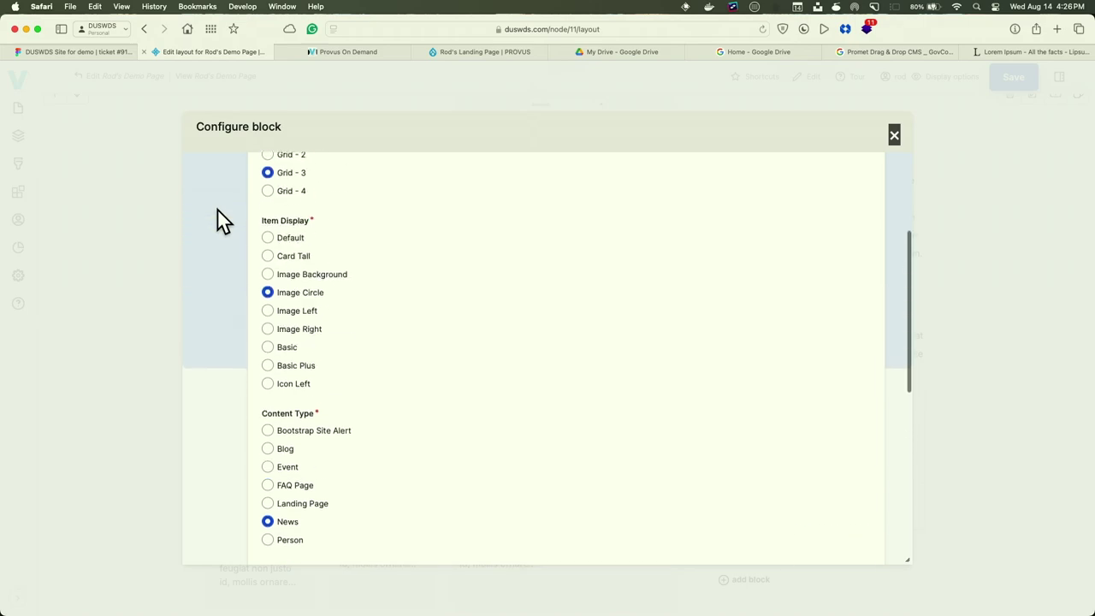
scroll(219, 220, "up", 3)
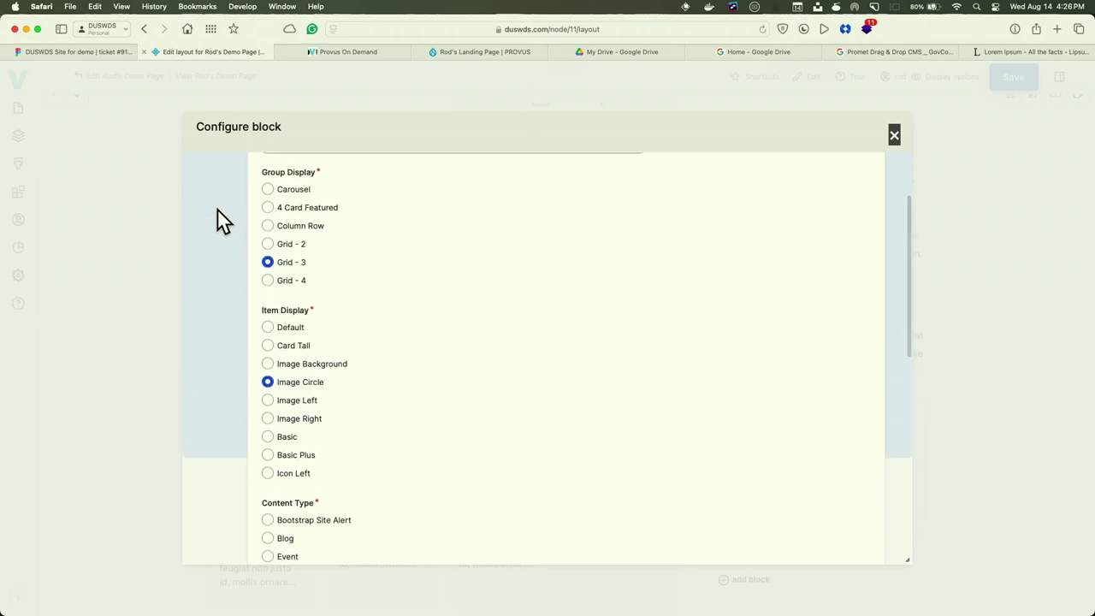
Enlarge the page to examine the More News block's display and content type options, restore the normal size and close the configuration
key("super+equal")
key("super+equal")
key("super+equal")
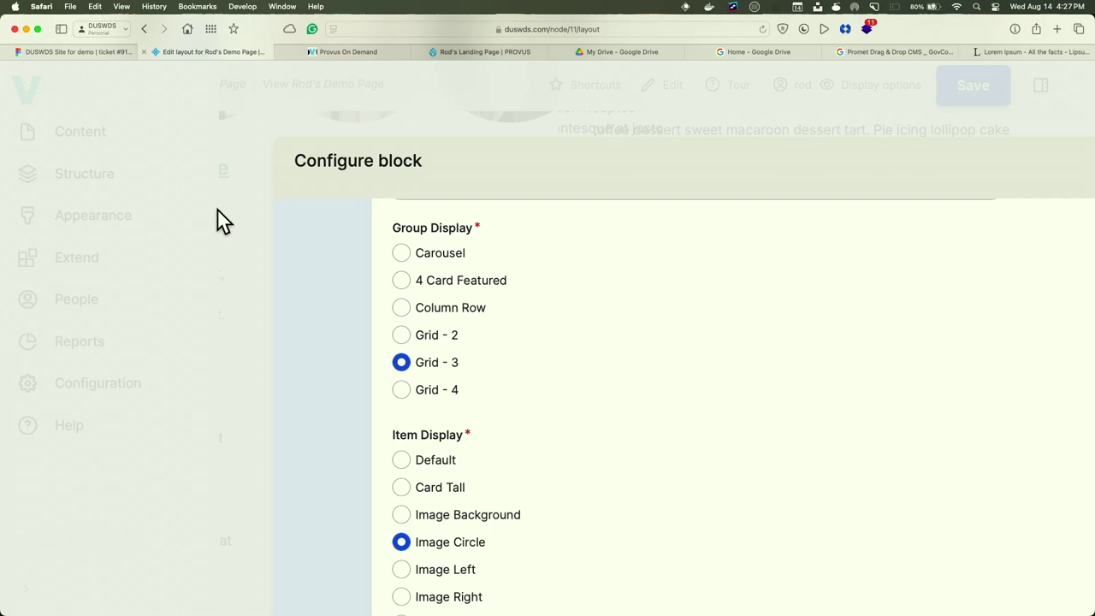
scroll(509, 330, "down", 5)
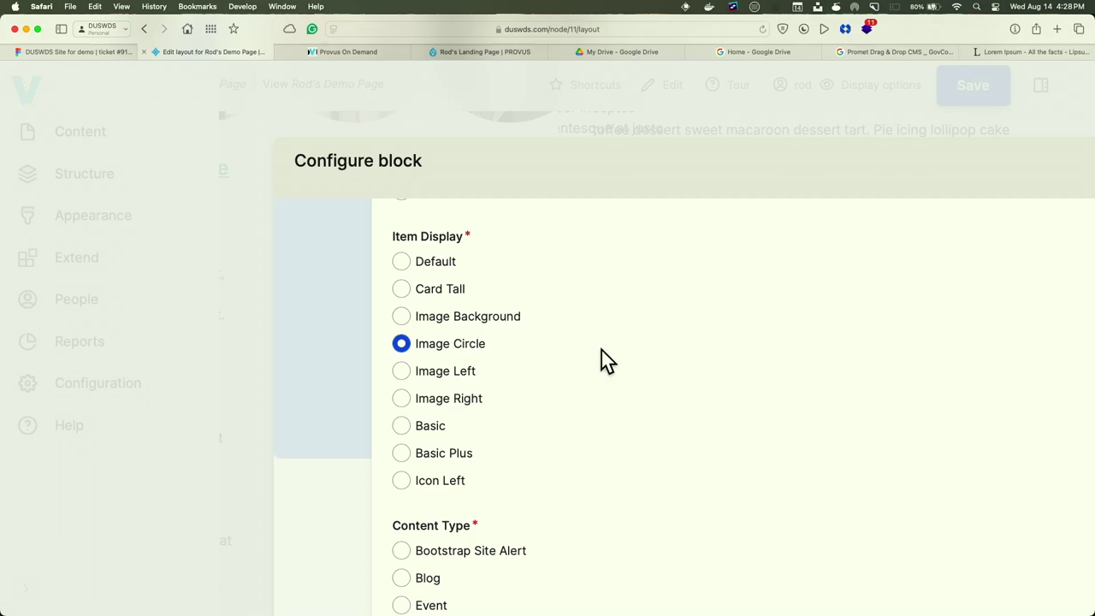
scroll(568, 339, "down", 3)
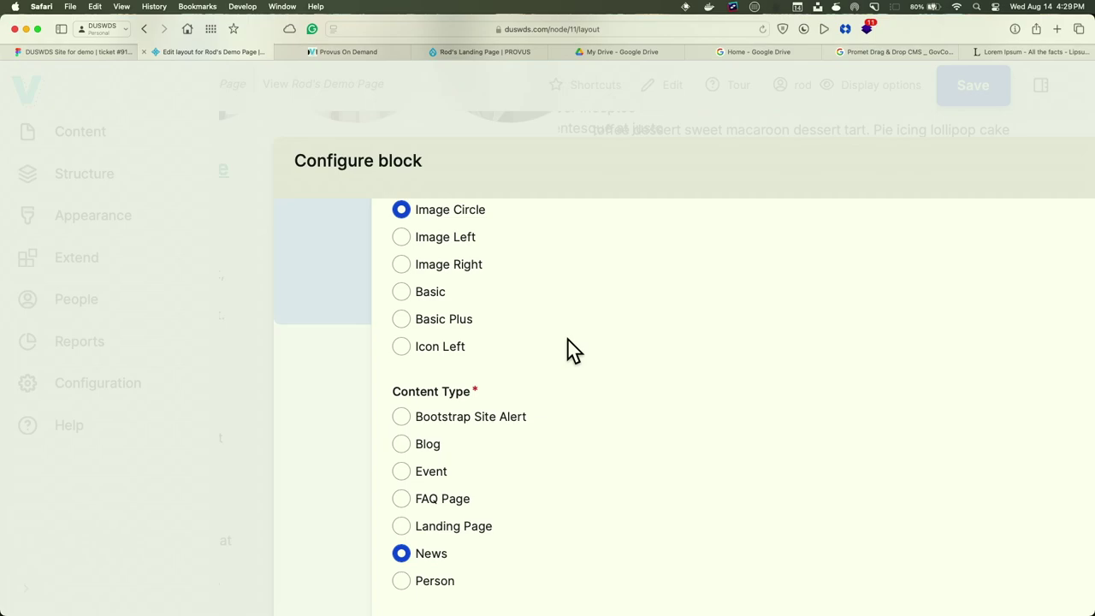
key("super+0")
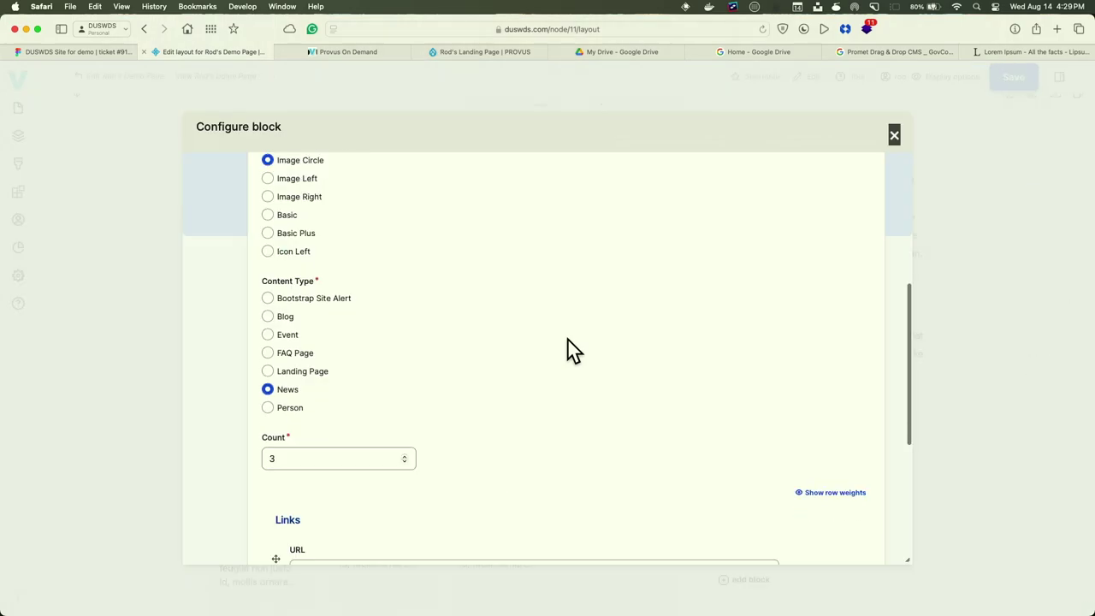
left_click(894, 135)
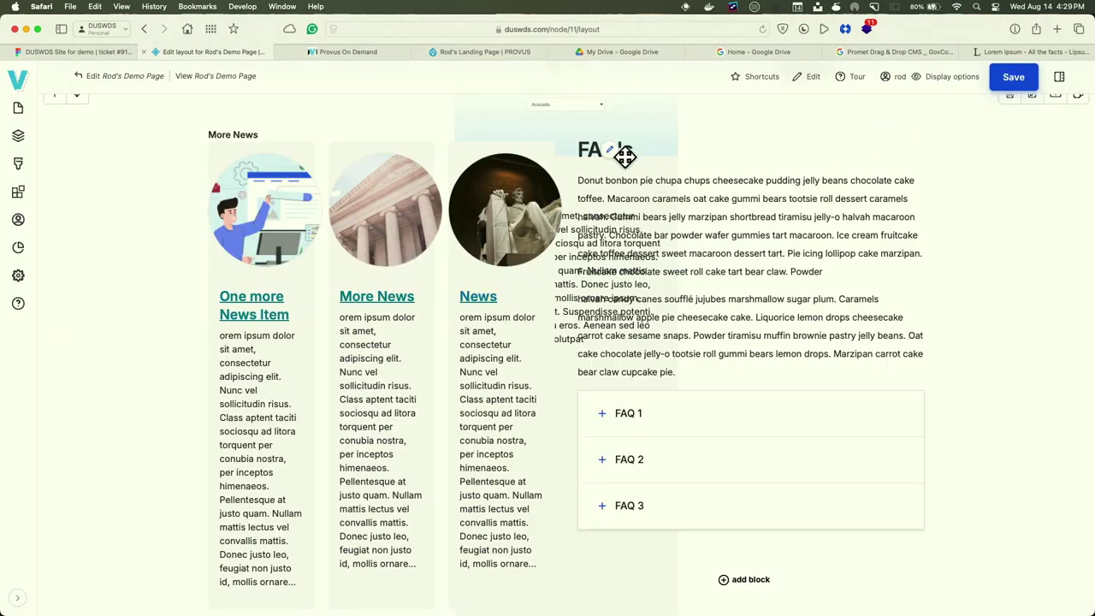
Revert the demo page to its 08/14/2024 - 12:18 revision and confirm the revert
left_click_drag(649, 178, 250, 220)
left_click(242, 219)
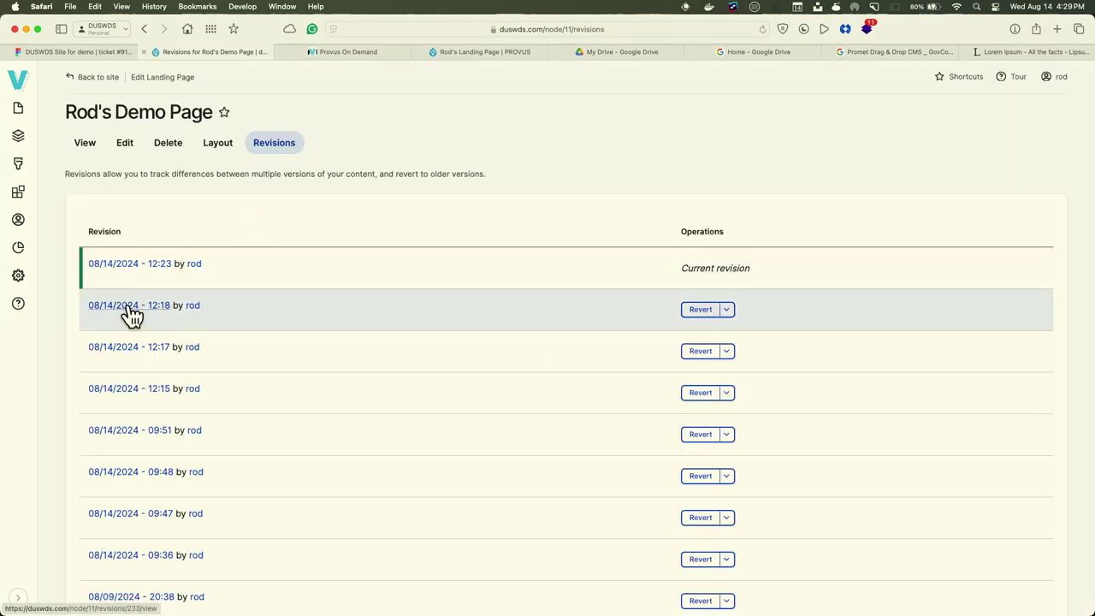
left_click(694, 313)
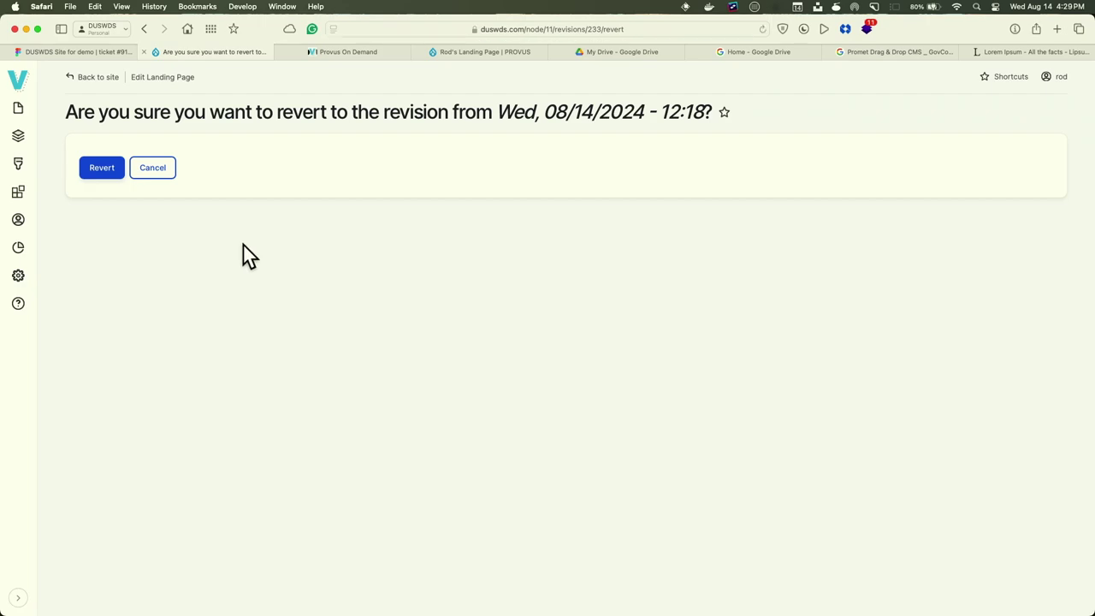
left_click(101, 168)
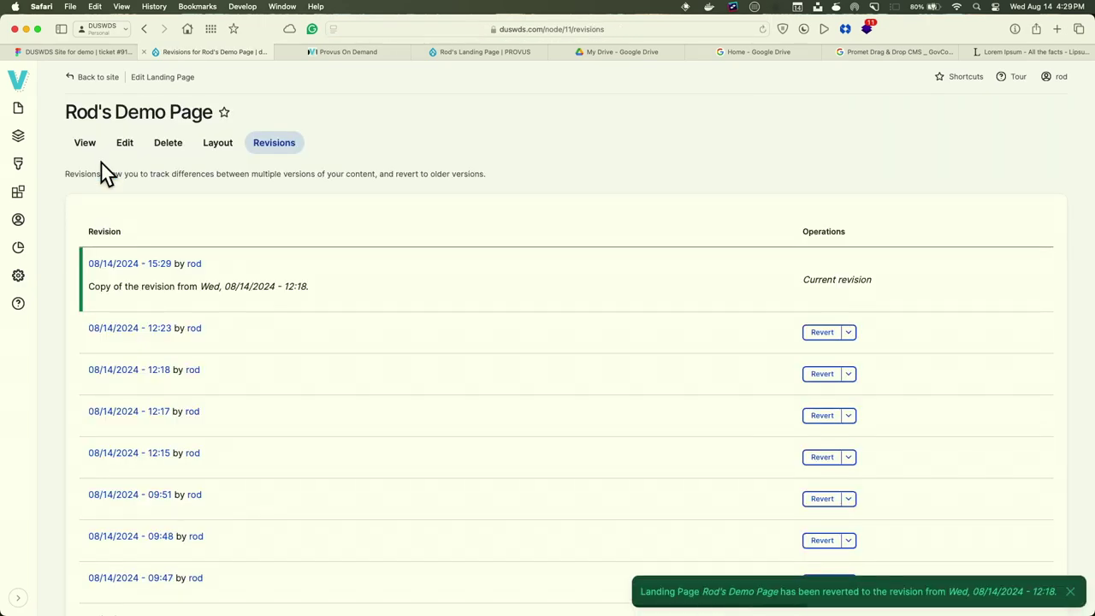
View the reverted demo page, reopen its layout and check the three-column card section below the banner
left_click(111, 263)
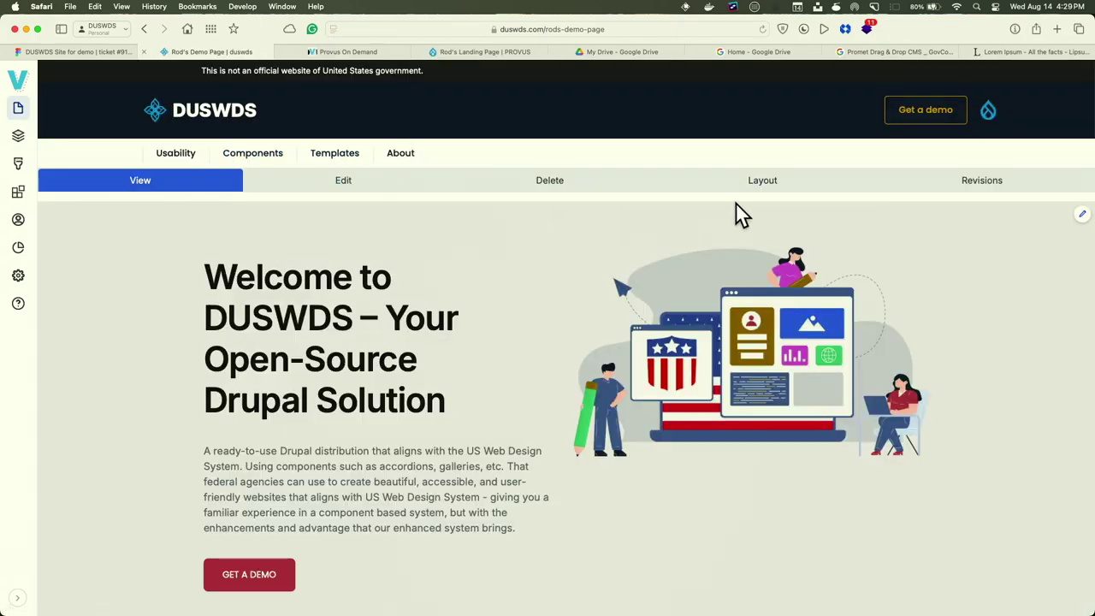
left_click(769, 180)
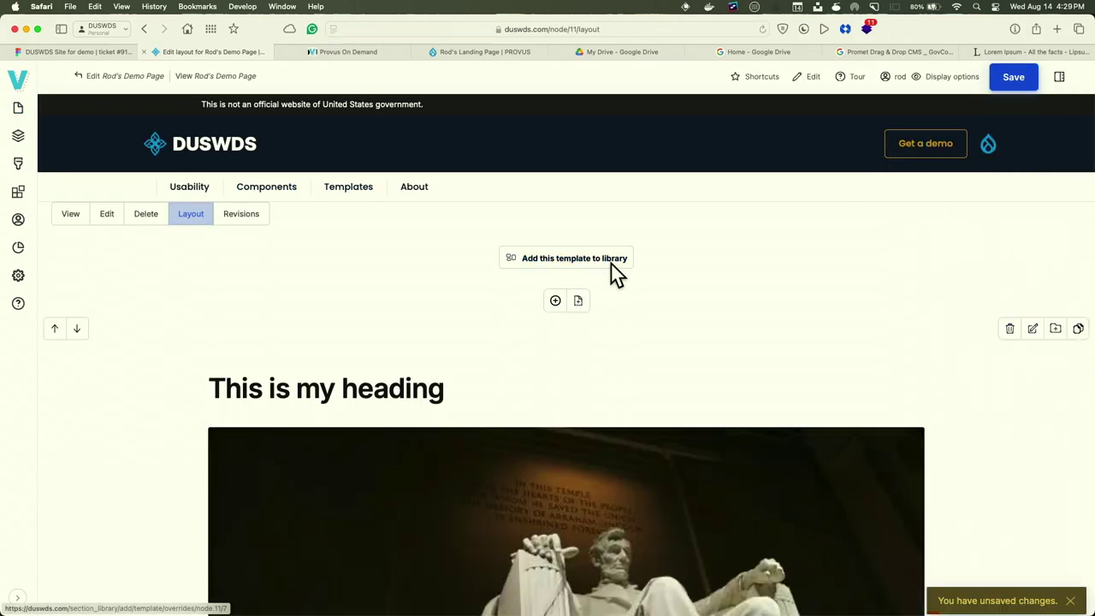
scroll(612, 274, "down", 5)
scroll(611, 273, "down", 15)
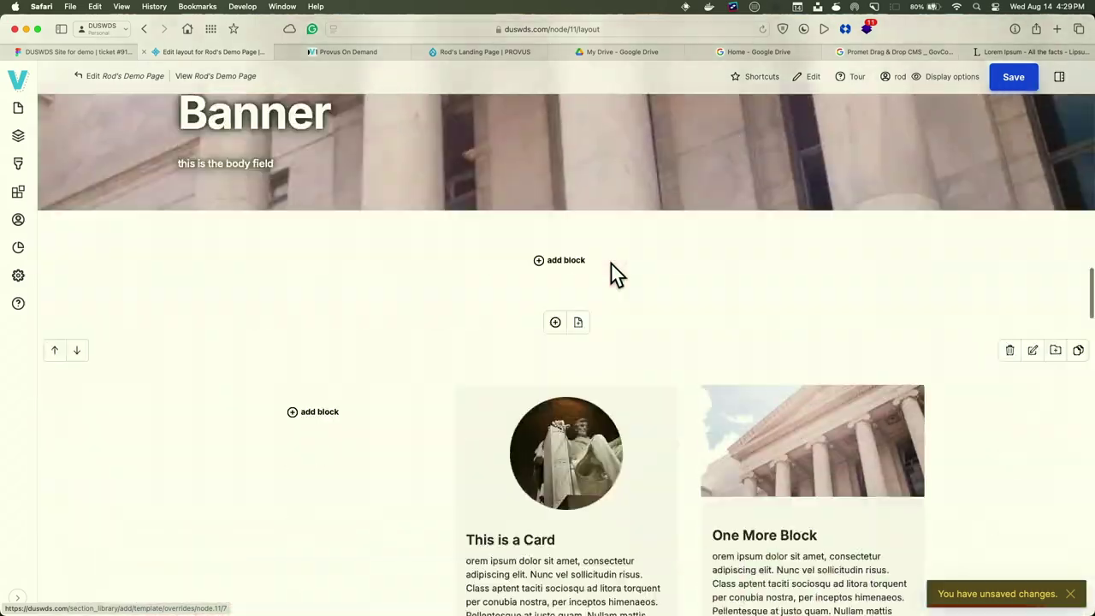
Revert the demo page to its 08/14/2024 - 12:23 revision and confirm the revert
scroll(615, 274, "down", 8)
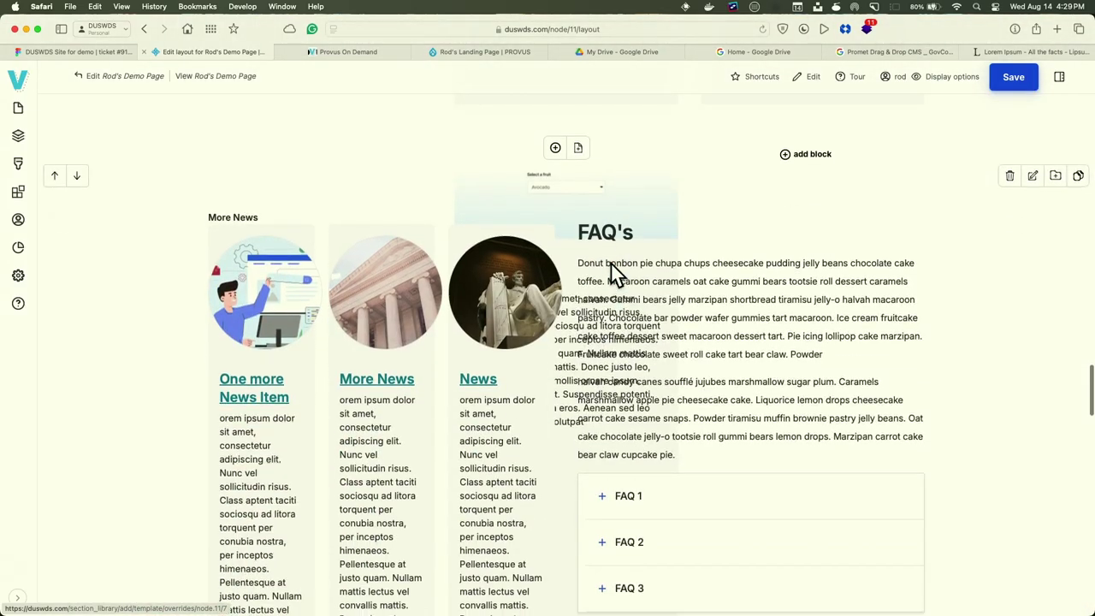
scroll(614, 273, "up", 12)
scroll(614, 274, "up", 15)
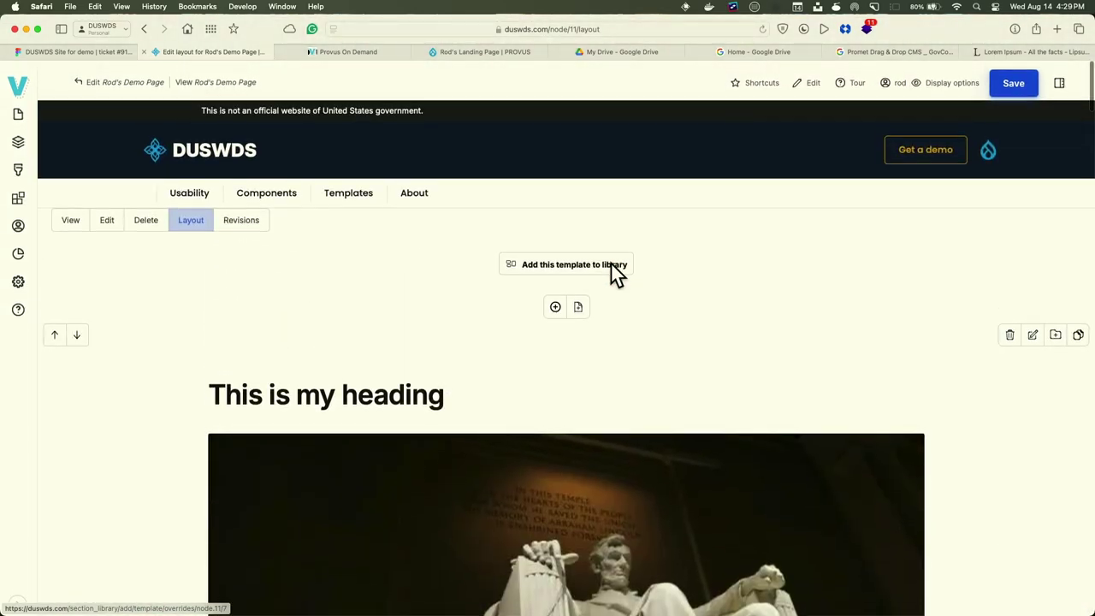
left_click(250, 217)
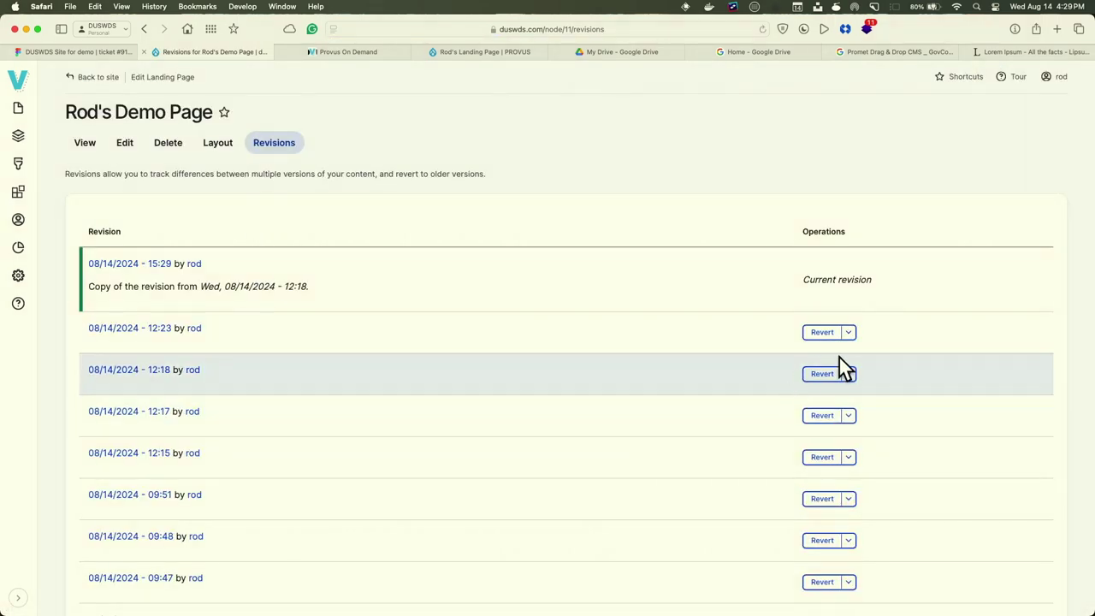
left_click(823, 344)
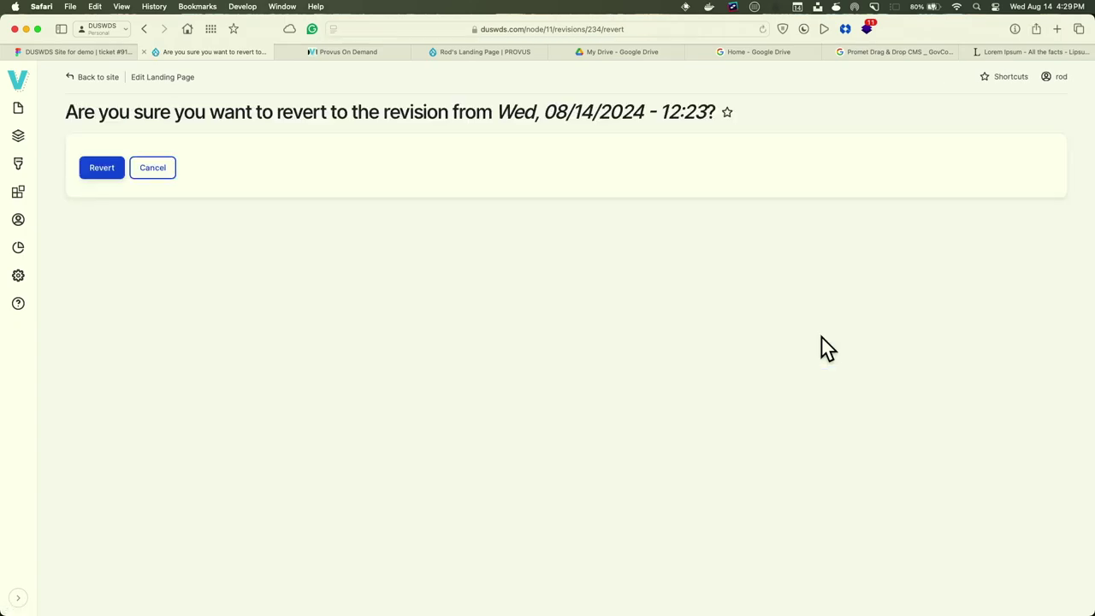
left_click(107, 176)
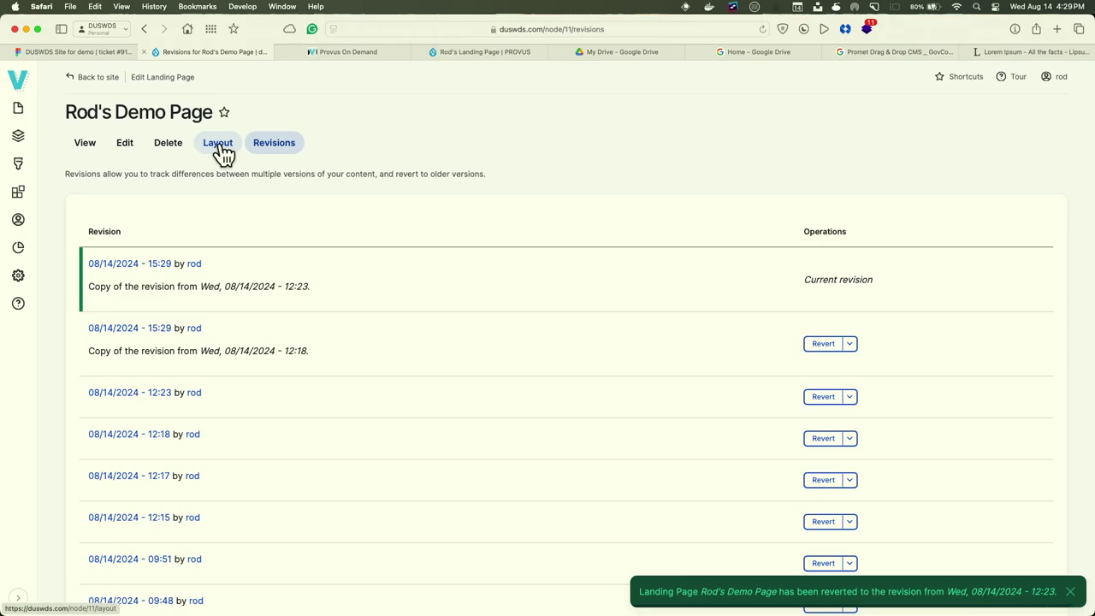
View the reverted demo page and check its content down to the More News cards
left_click(92, 152)
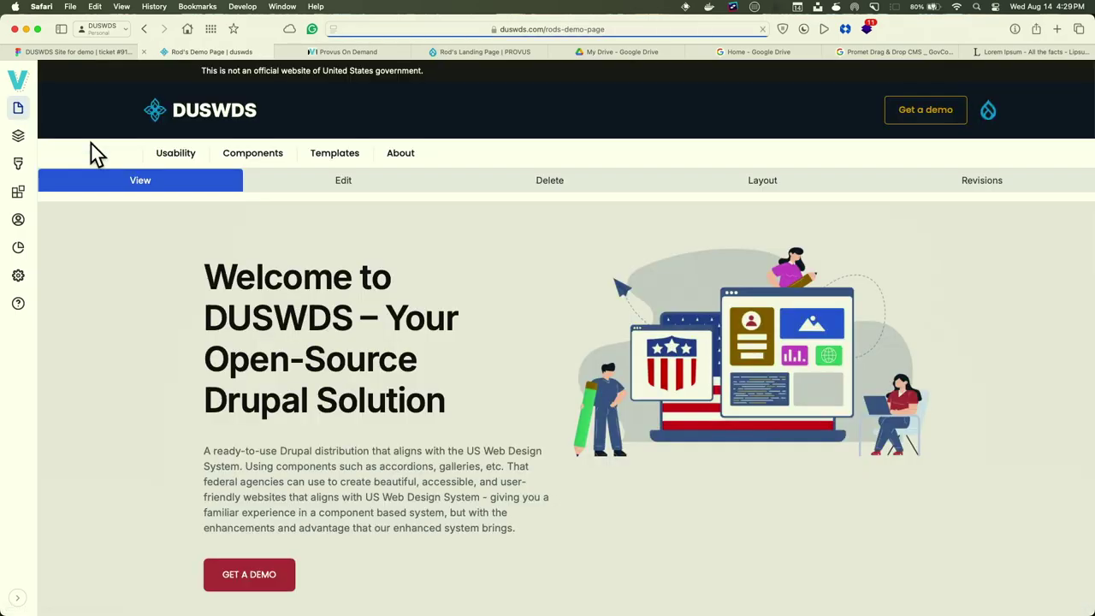
scroll(94, 154, "down", 15)
scroll(94, 154, "down", 5)
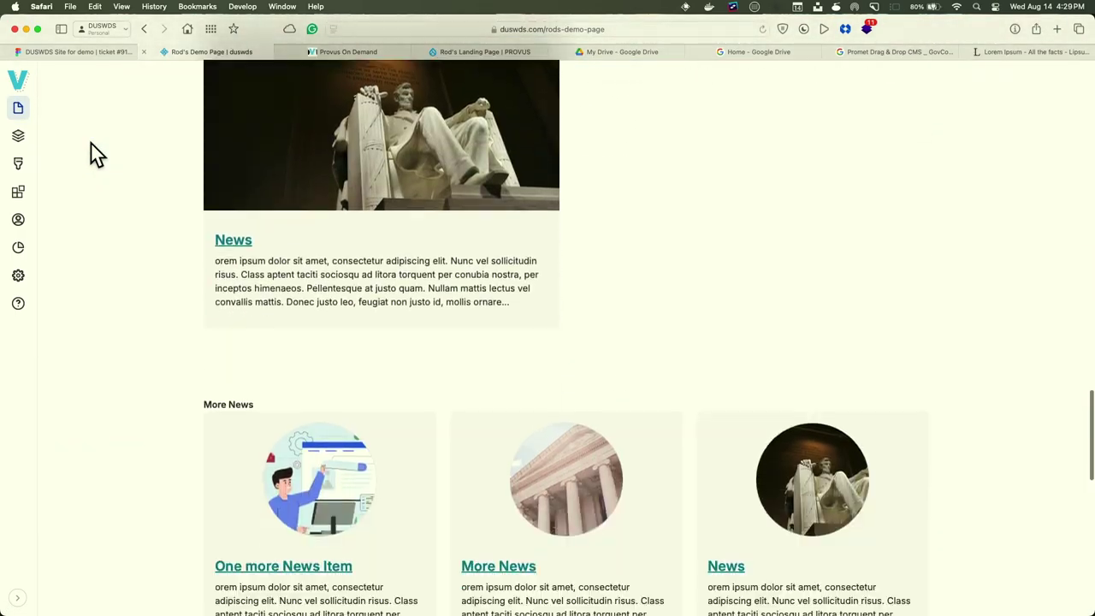
scroll(94, 154, "up", 20)
scroll(94, 154, "up", 3)
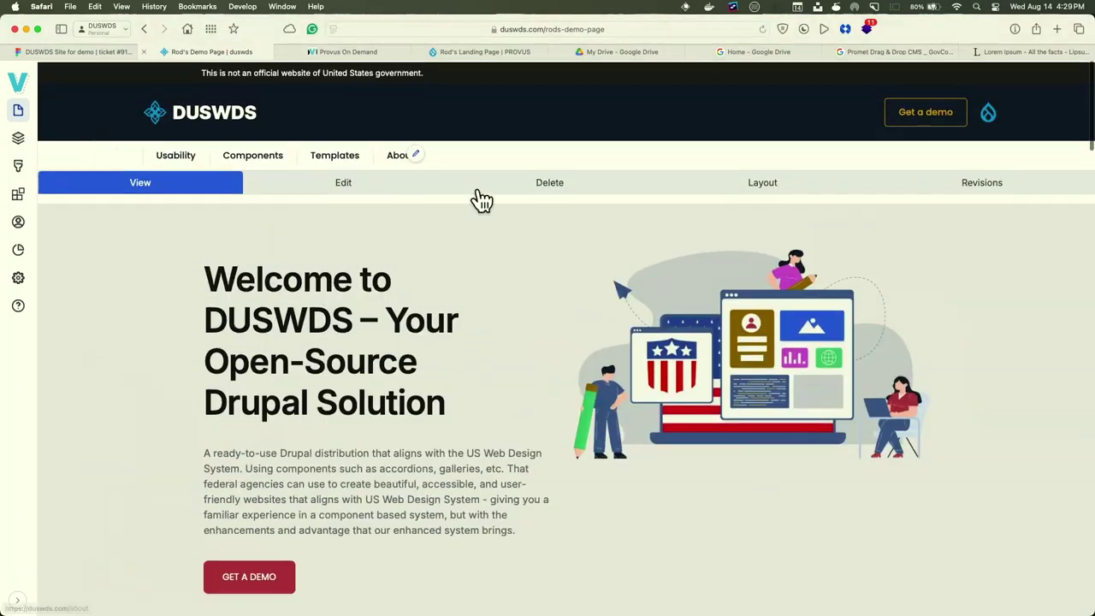
Reopen the demo page's layout, check its sections from the heading to the card columns and save the layout
left_click(771, 182)
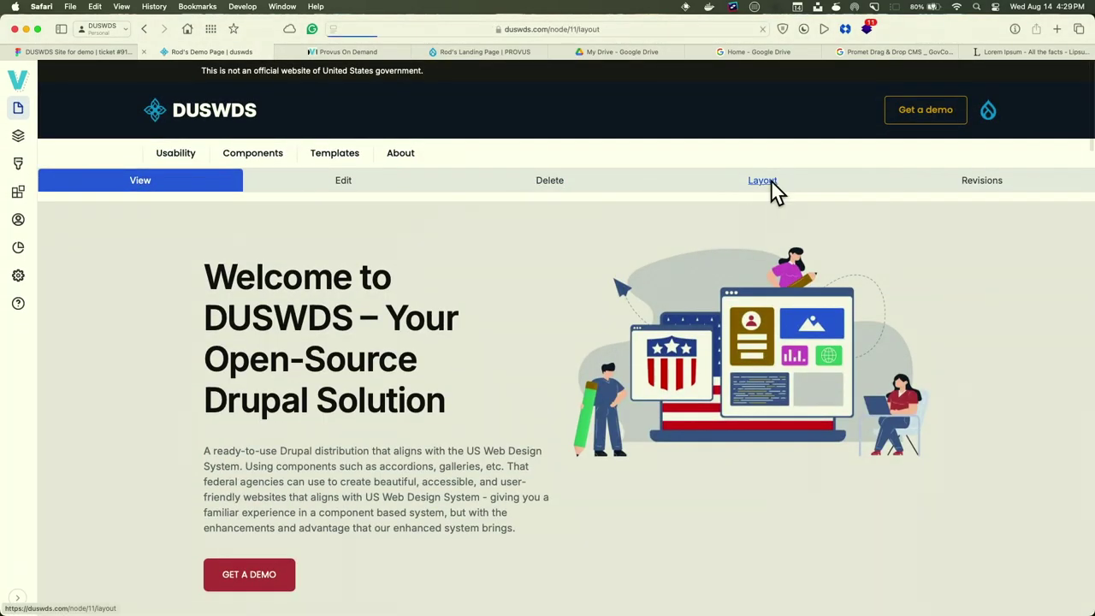
scroll(771, 181, "down", 15)
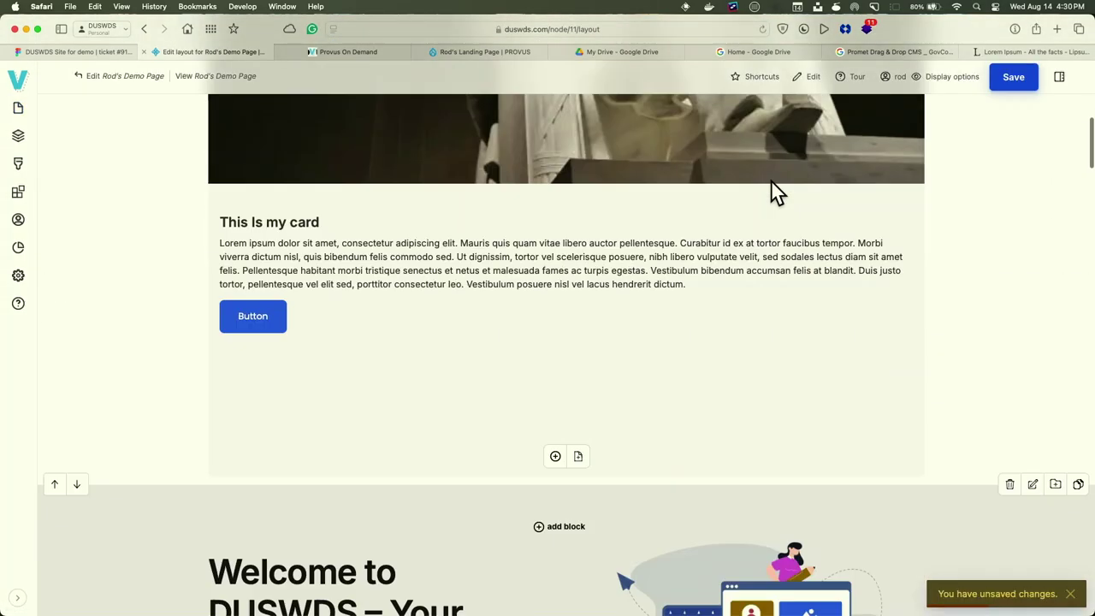
scroll(771, 192, "down", 15)
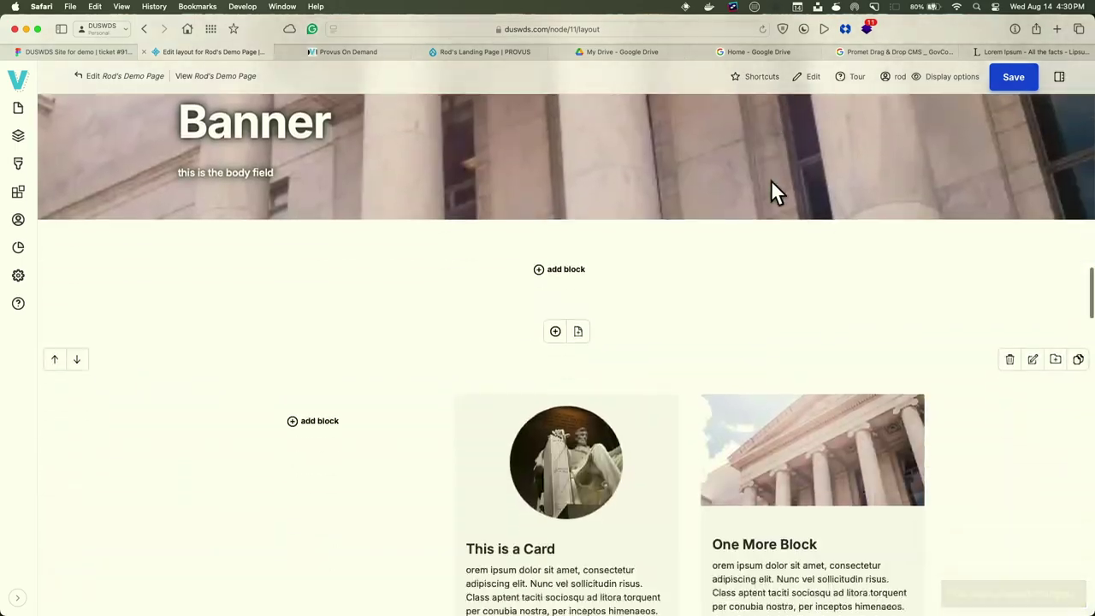
scroll(772, 182, "up", 20)
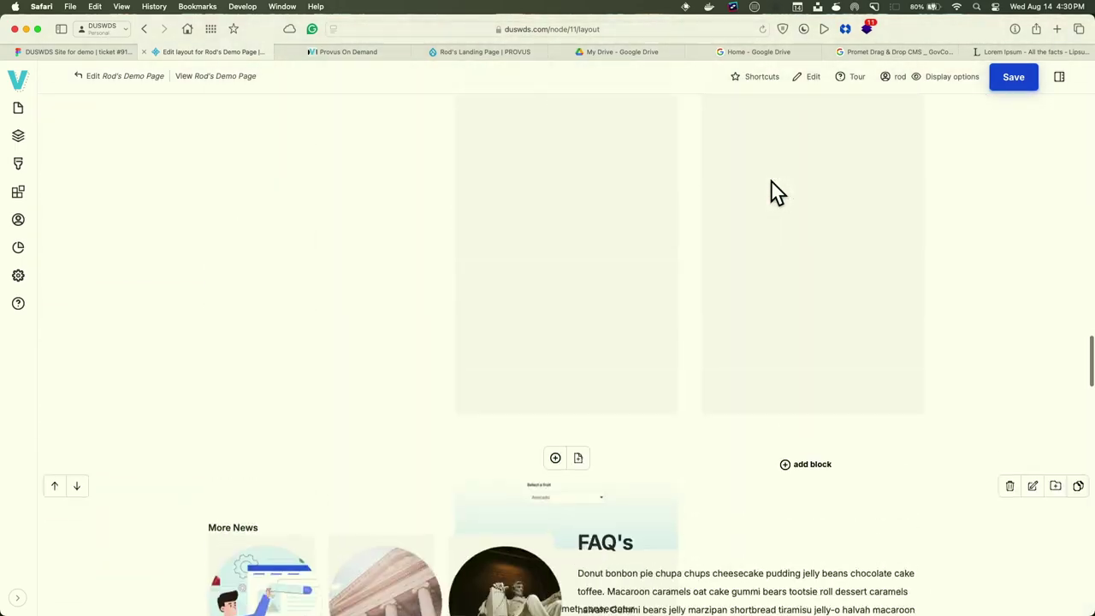
scroll(771, 177, "up", 10)
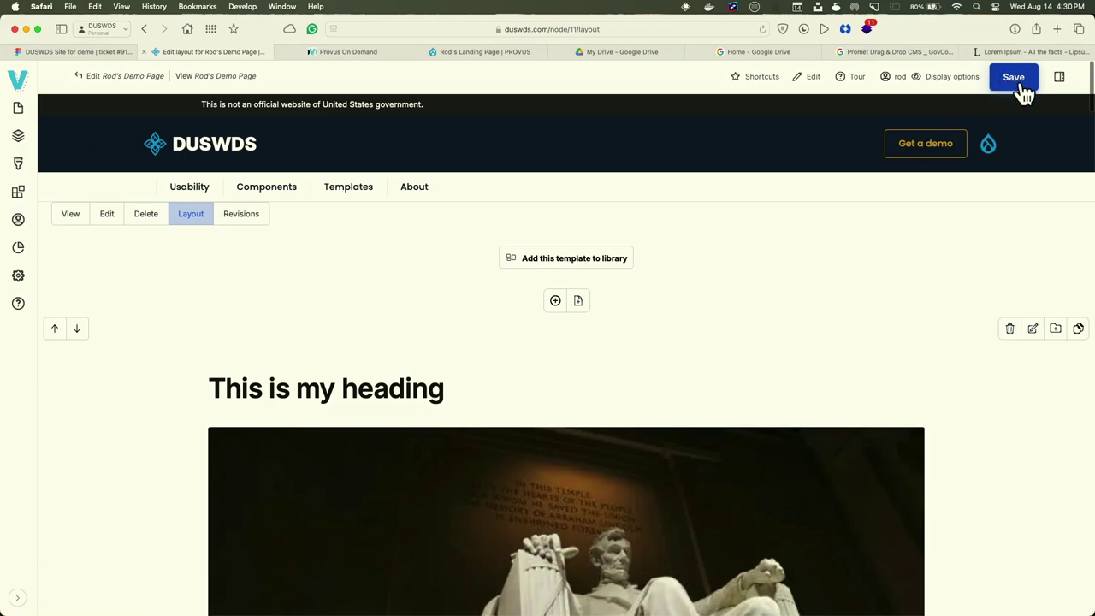
left_click(1021, 85)
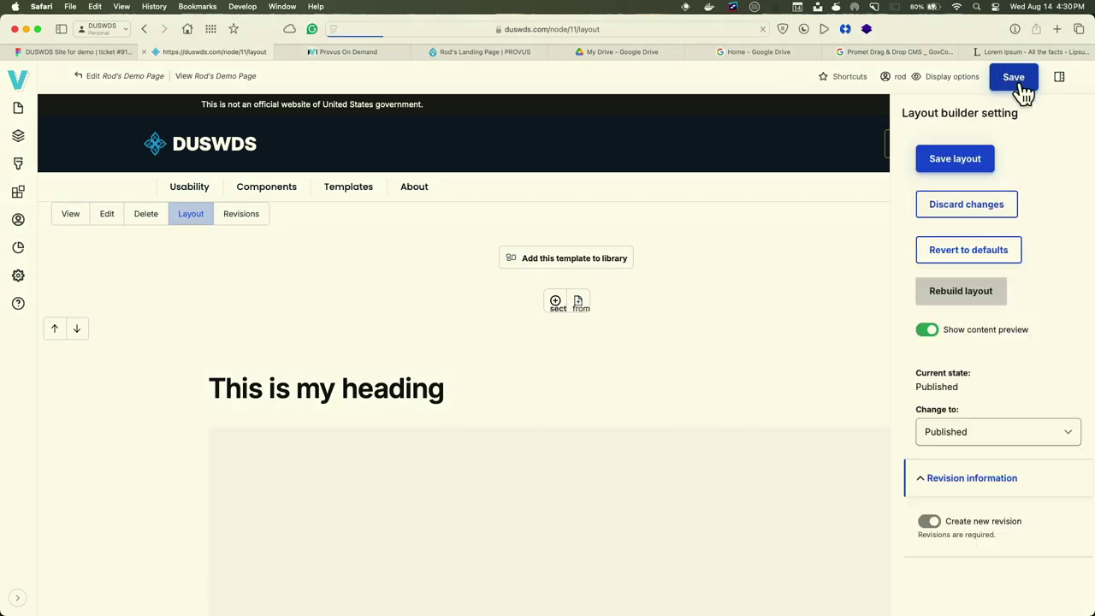
Open the configuration of the FAQ's block beside the More News cards
scroll(414, 303, "down", 20)
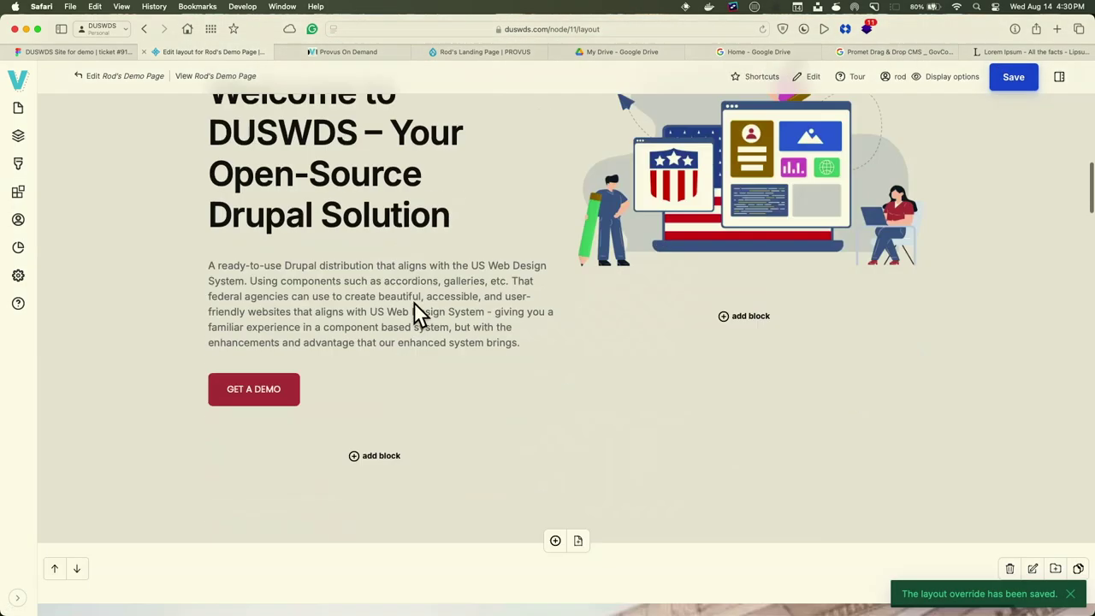
scroll(415, 313, "up", 5)
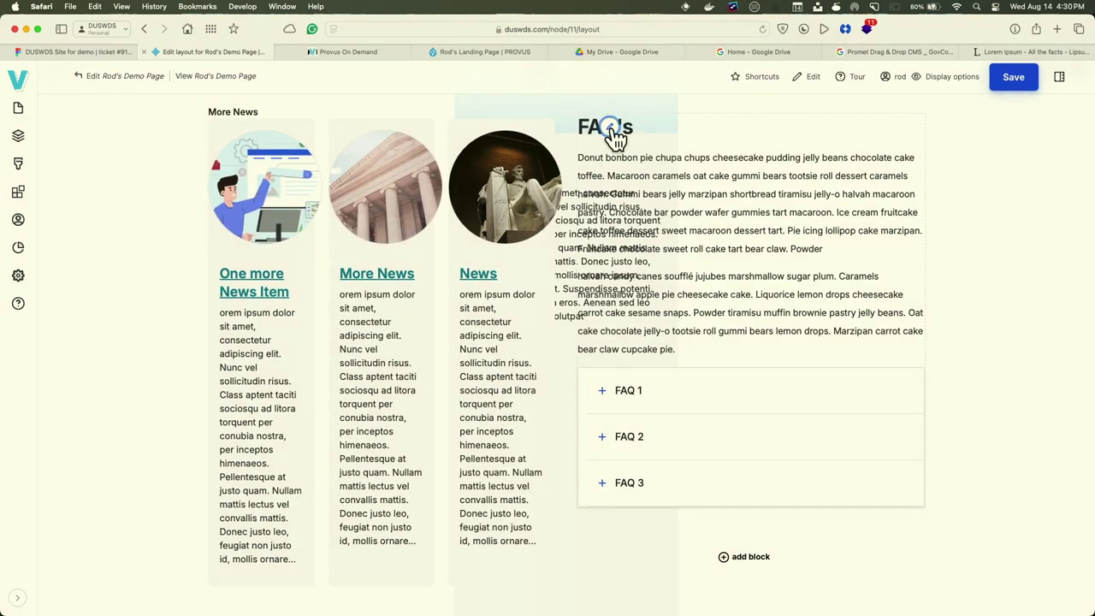
left_click(610, 129)
left_click(632, 152)
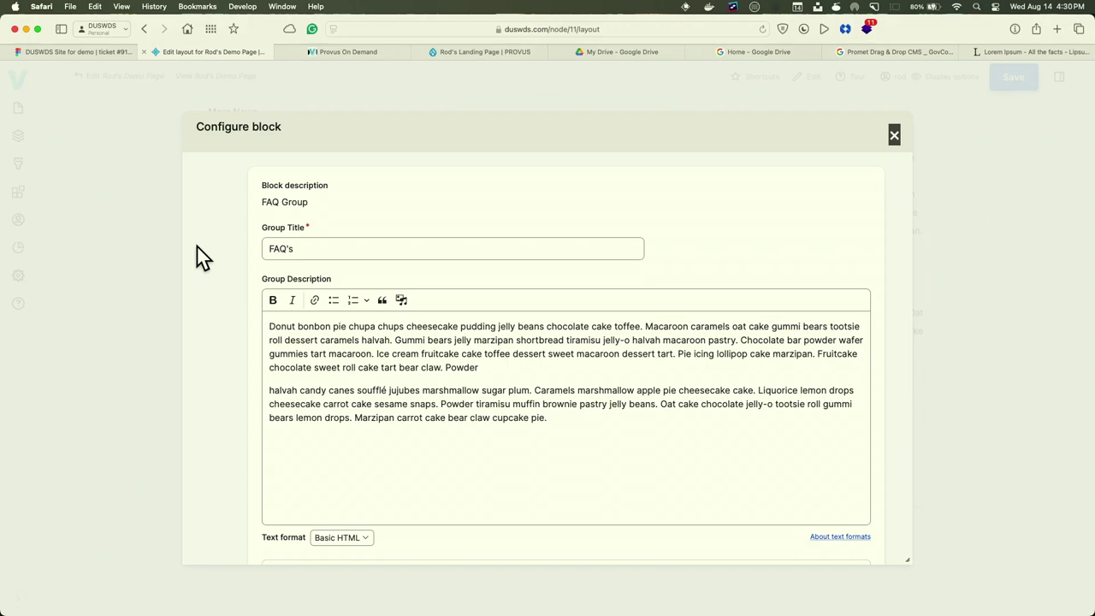
Try to reposition FAQ 3 in the block's FAQ items list and update the block
scroll(202, 257, "down", 2)
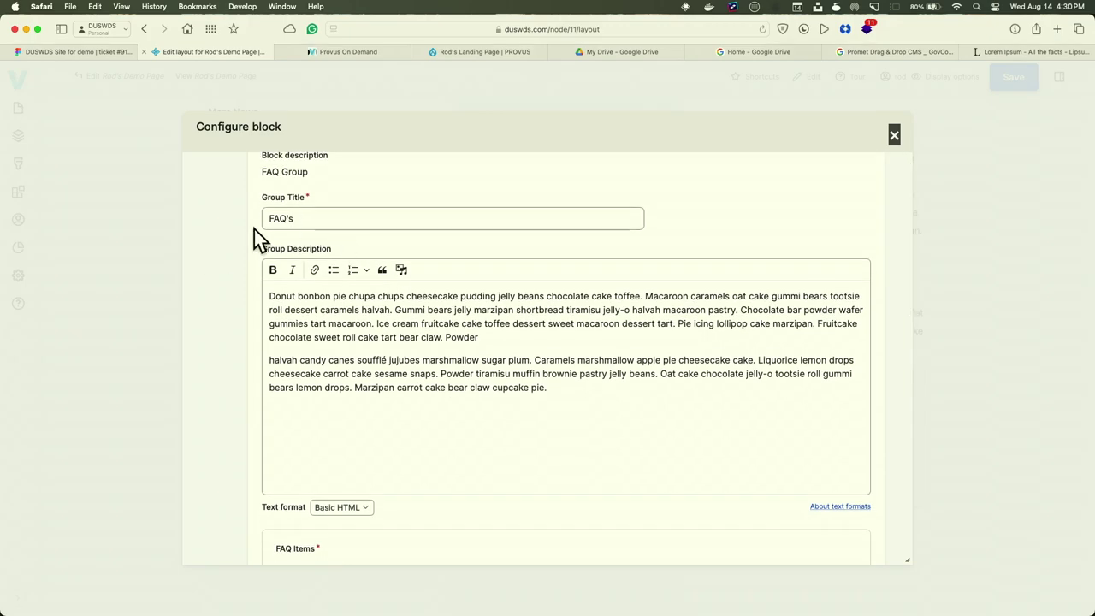
scroll(235, 282, "down", 5)
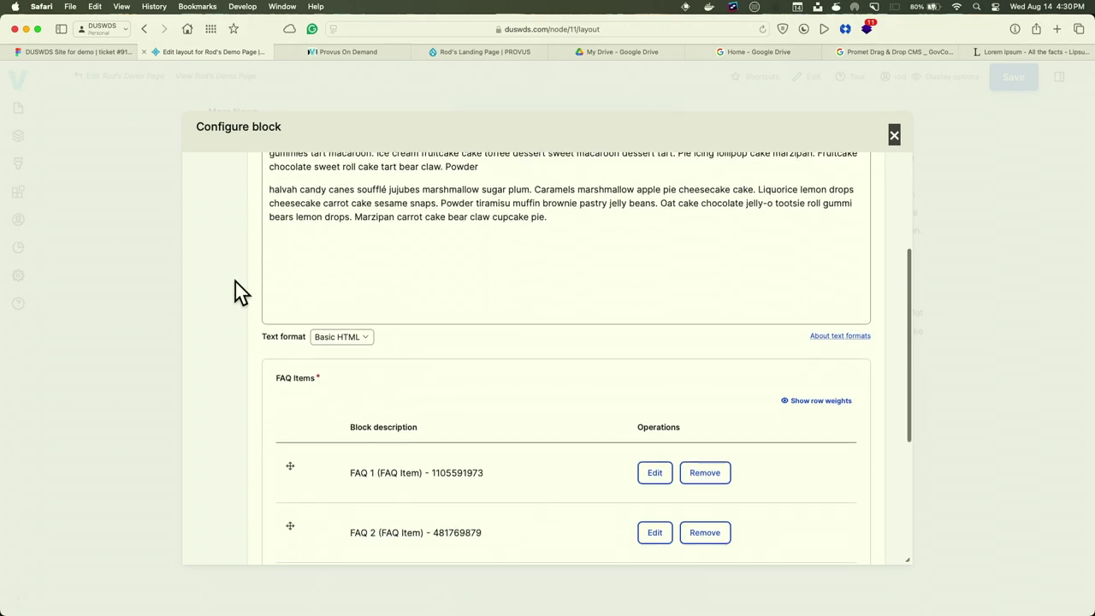
scroll(236, 281, "down", 5)
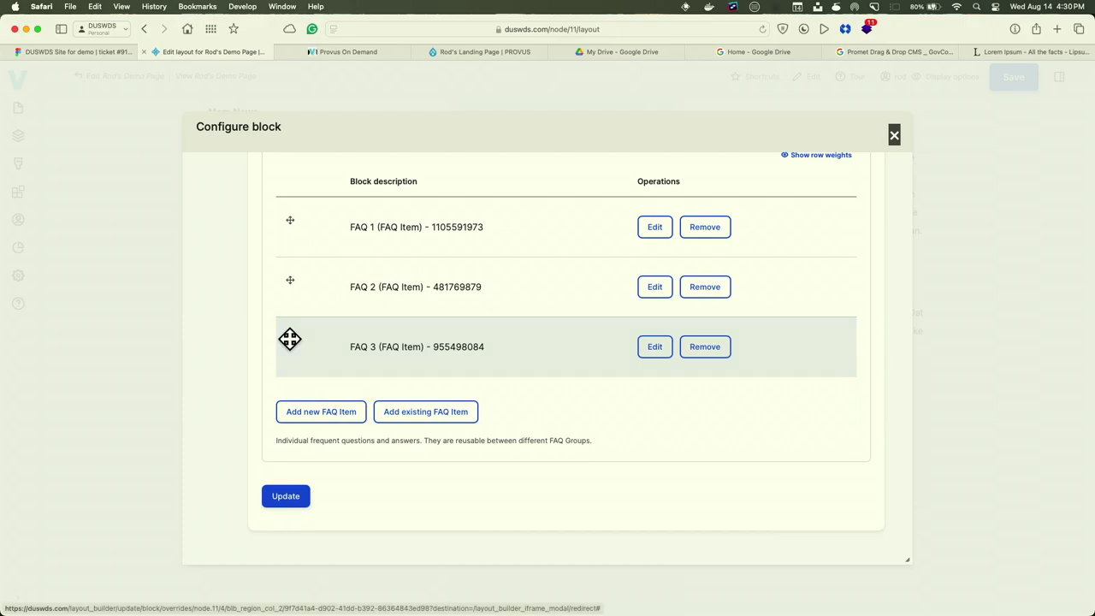
left_click_drag(290, 340, 288, 502)
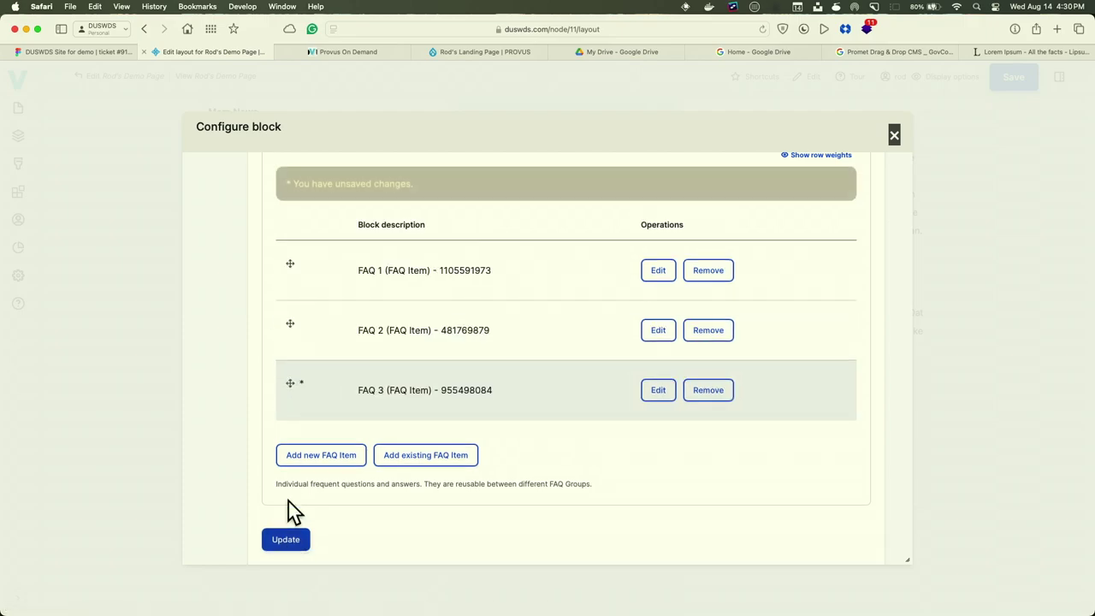
left_click(286, 537)
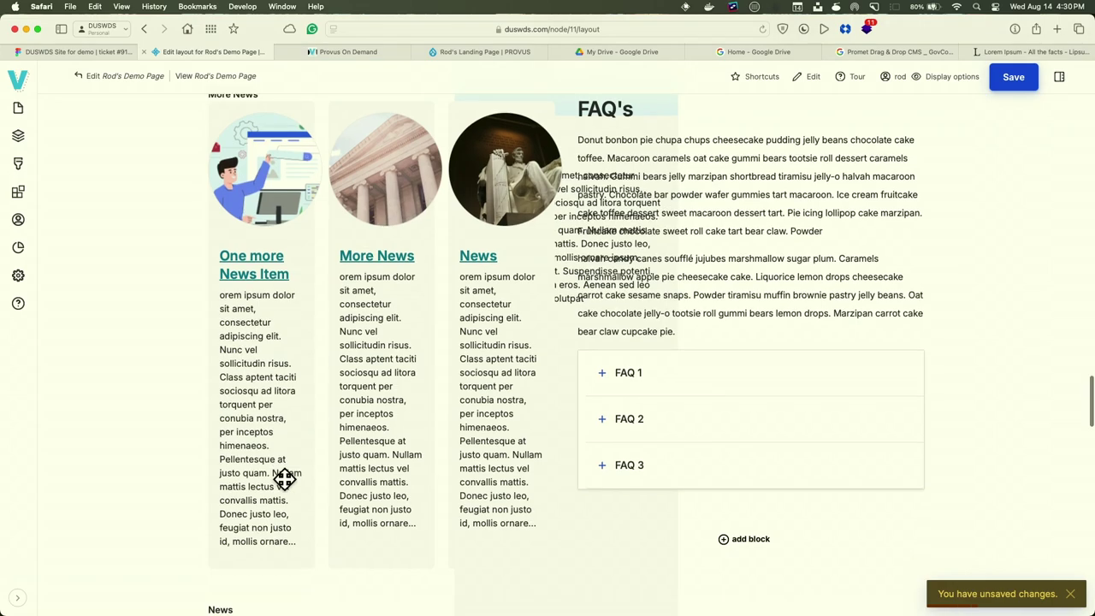
Expand FAQ 1 in the layout and examine the More News Again and Stat Group blocks further down
left_click(638, 383)
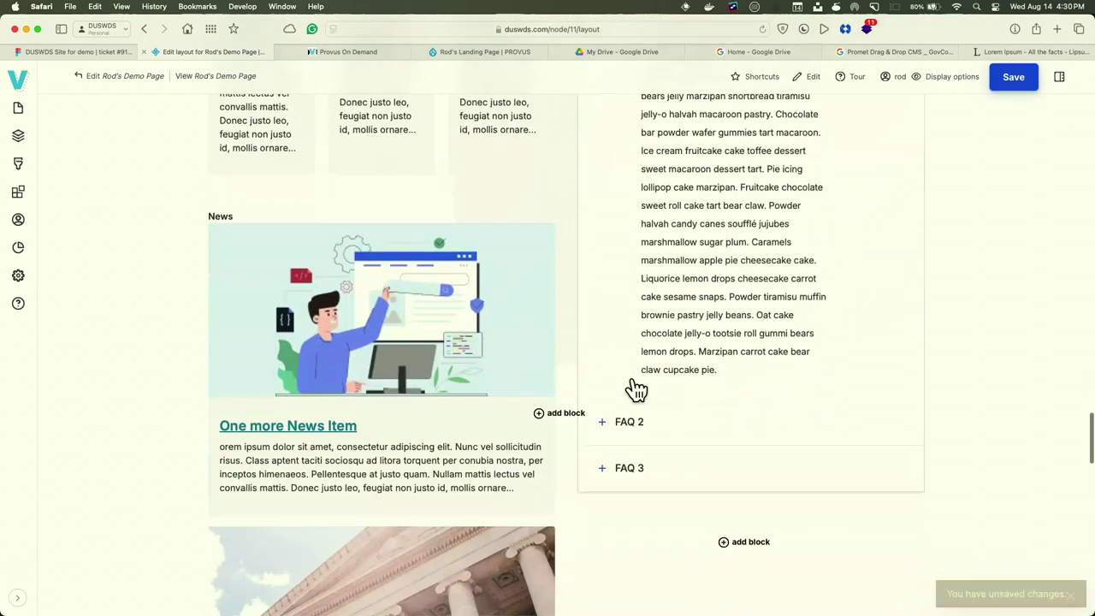
scroll(636, 389, "down", 15)
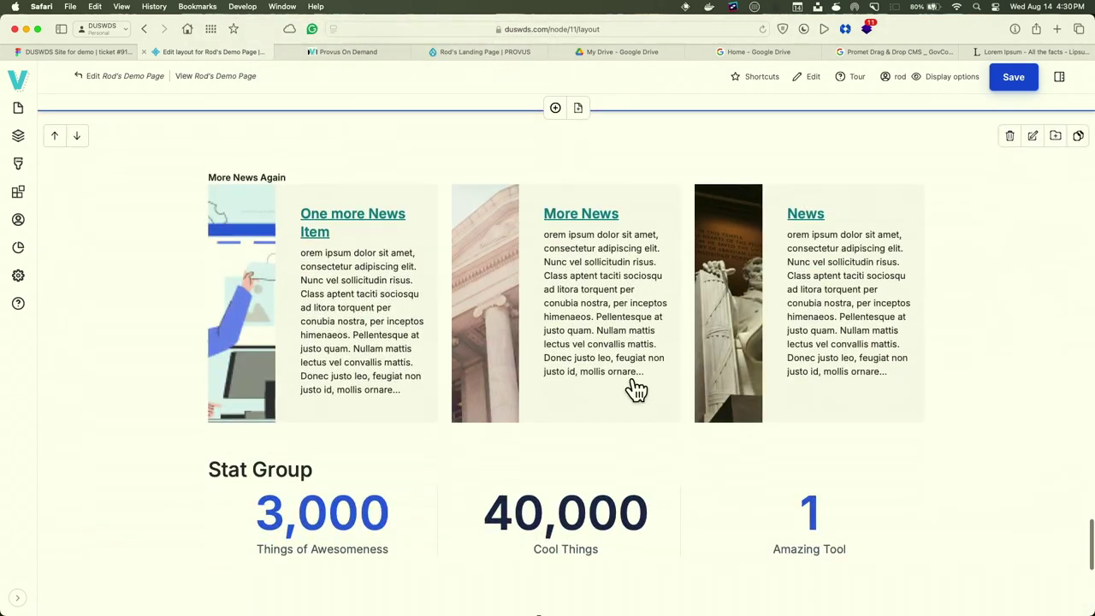
scroll(636, 389, "down", 2)
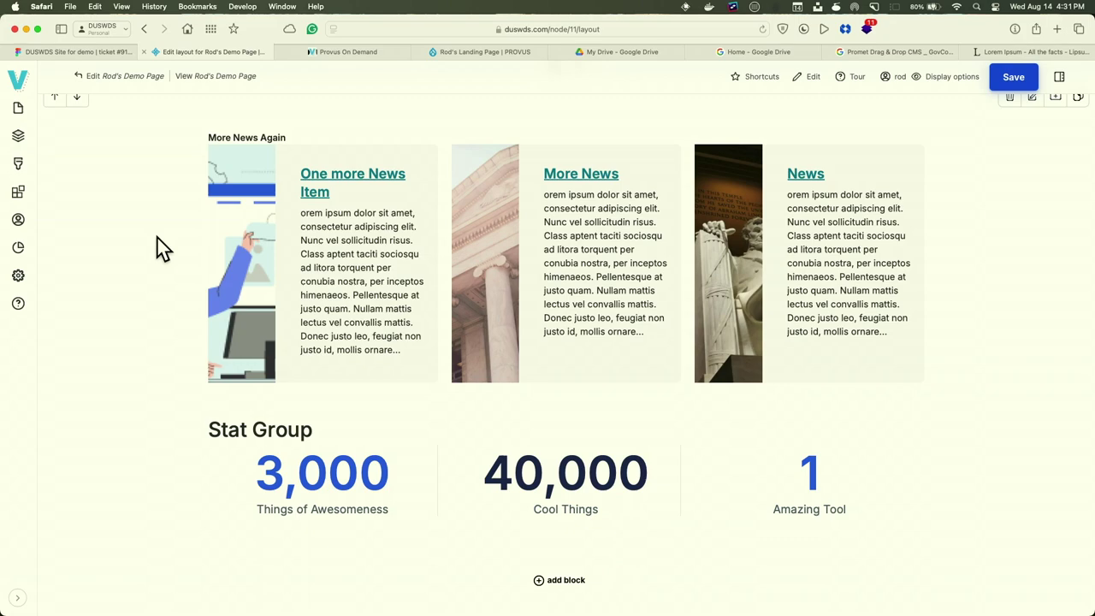
scroll(158, 238, "down", 3)
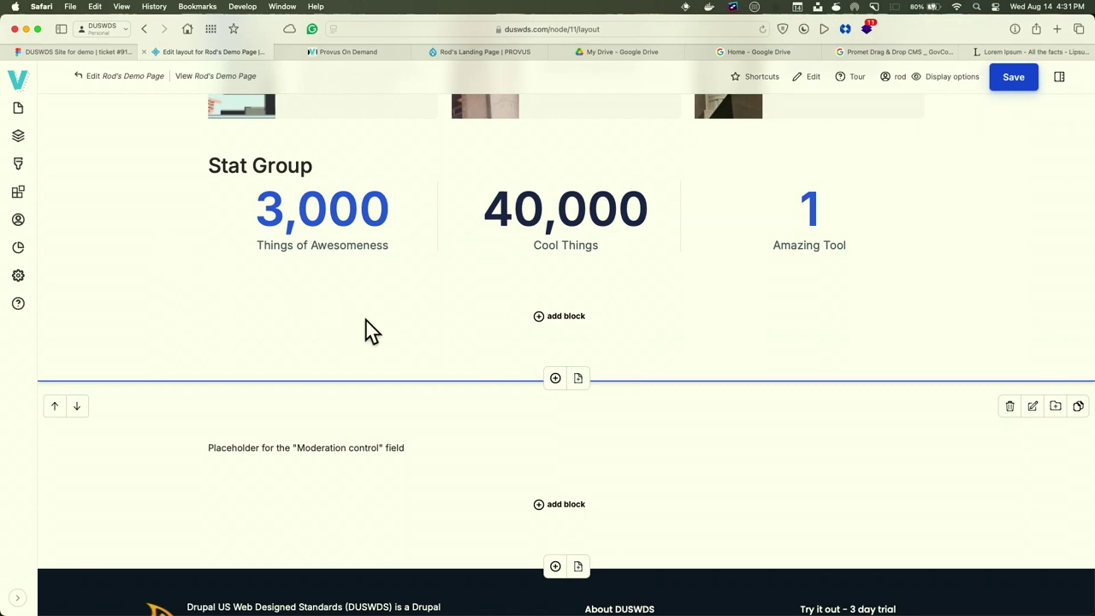
Start a new Tabs block below the Stat Group, enlarging the page to show the available block types
left_click(566, 320)
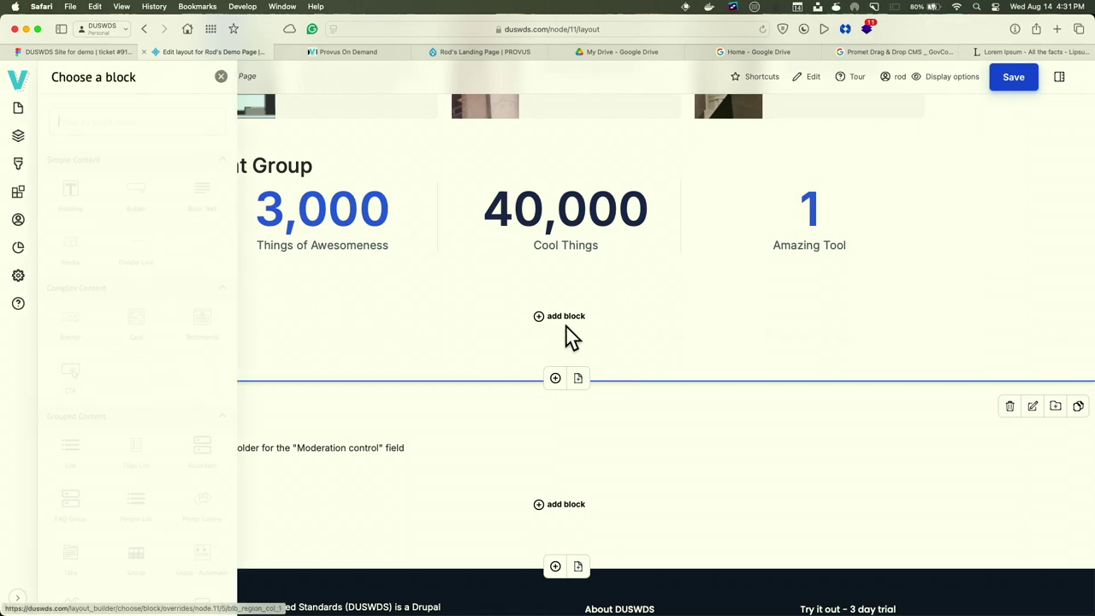
key("super+equal")
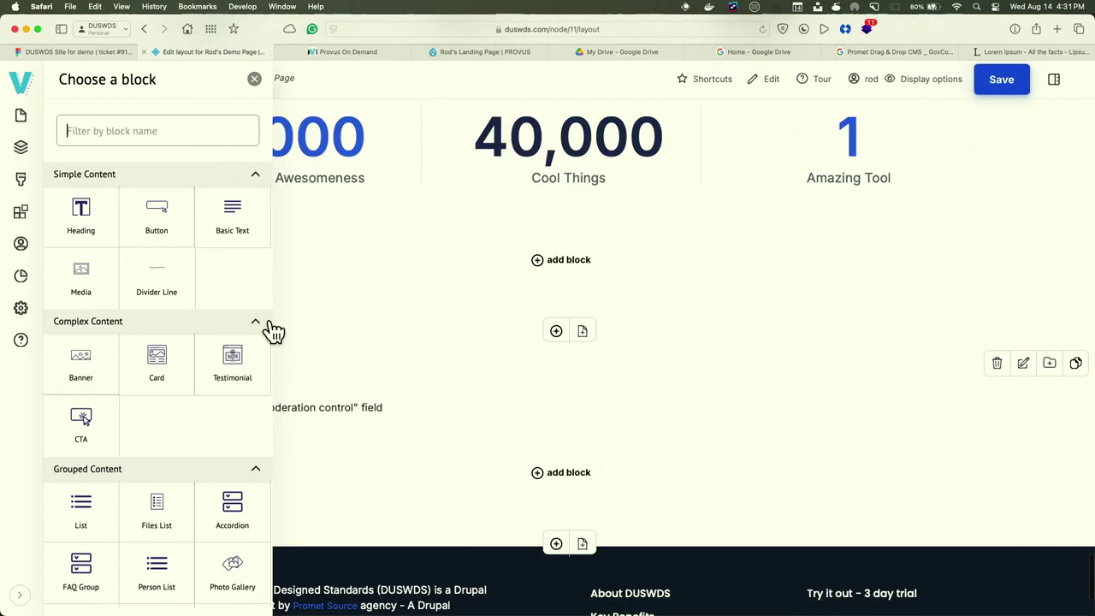
scroll(137, 368, "down", 2)
scroll(137, 368, "down", 1)
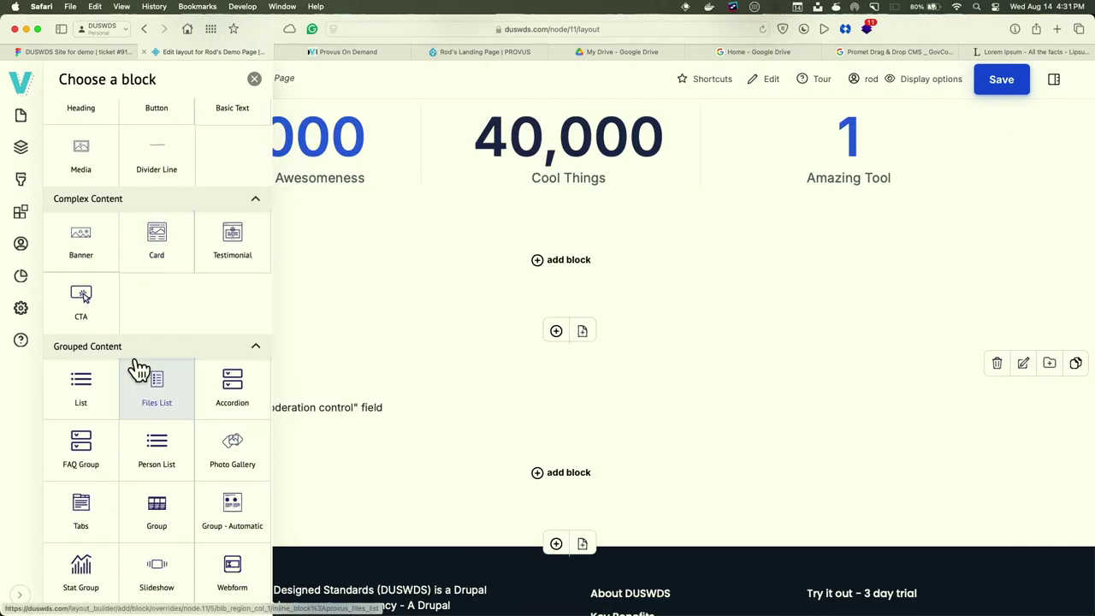
scroll(137, 368, "down", 4)
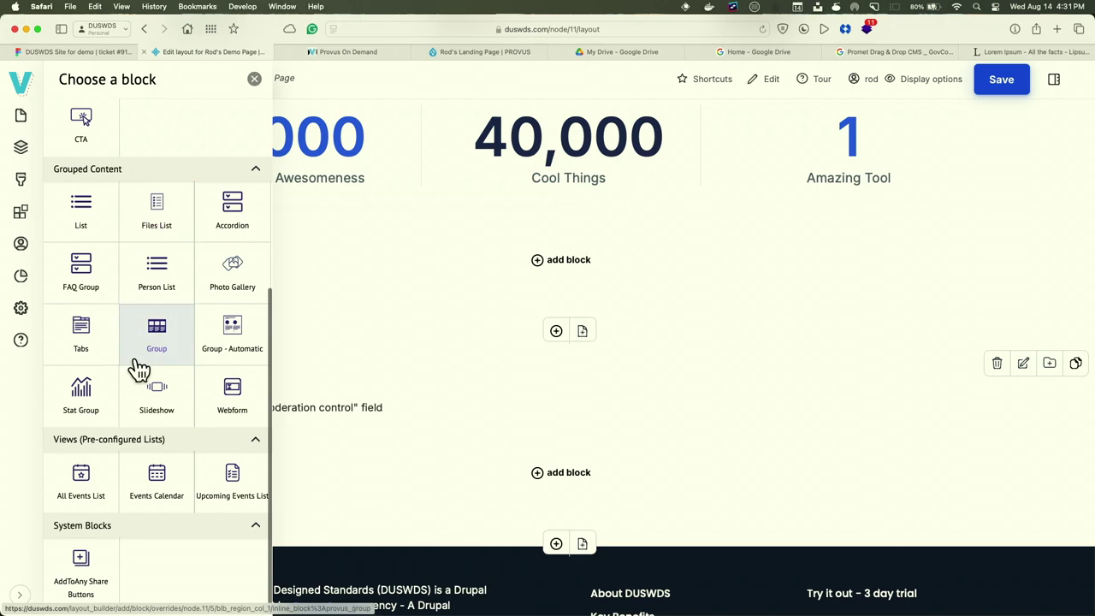
left_click(83, 335)
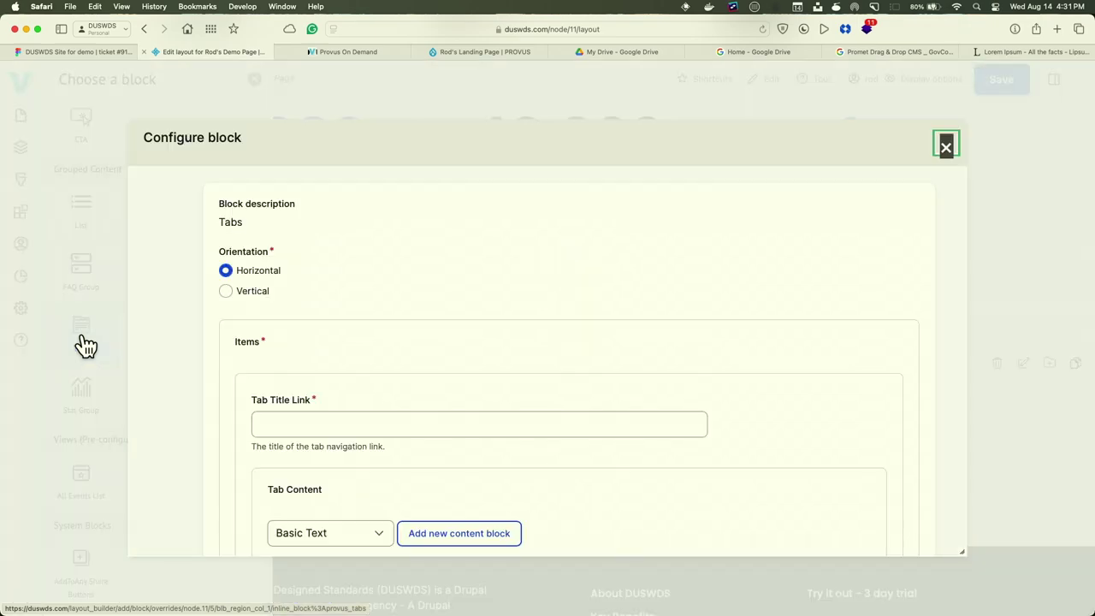
Set the Tabs block's orientation to Vertical and title its first tab "Tab Group 1"
left_click(319, 425)
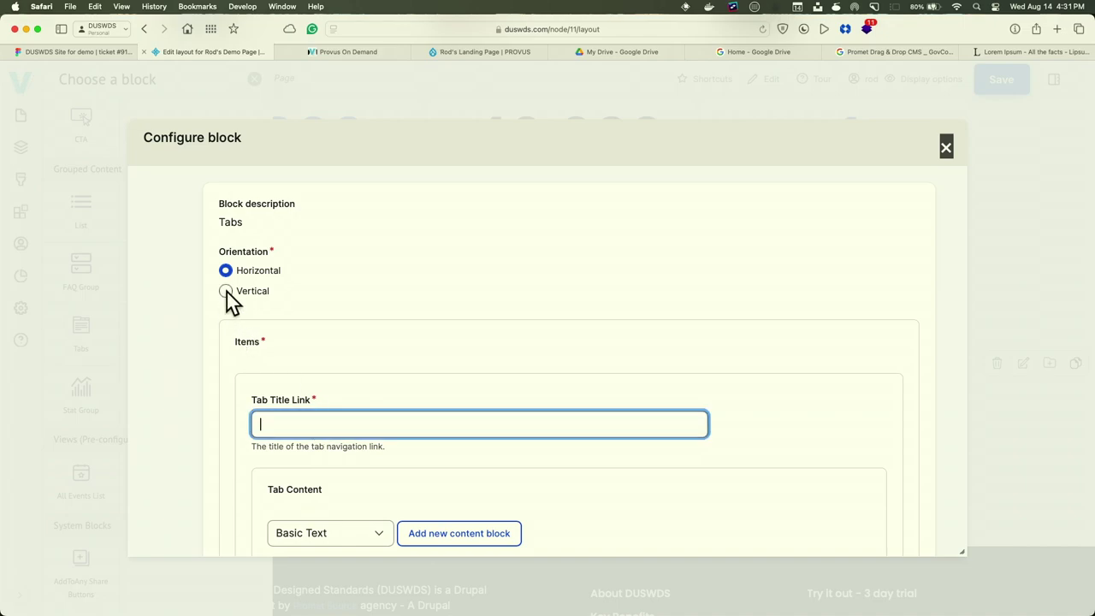
left_click(226, 291)
left_click(300, 425)
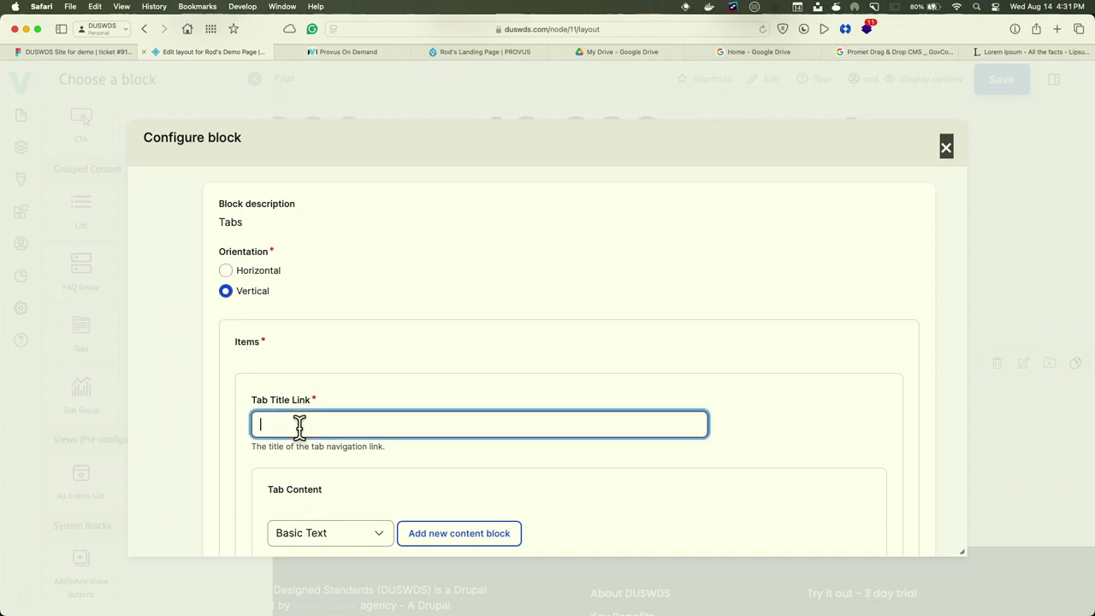
type("Tab Group 1")
Create a Basic Text content block in Tab Group 1 titled "Content" with a Lorem ipsum paragraph as its body
scroll(586, 360, "down", 5)
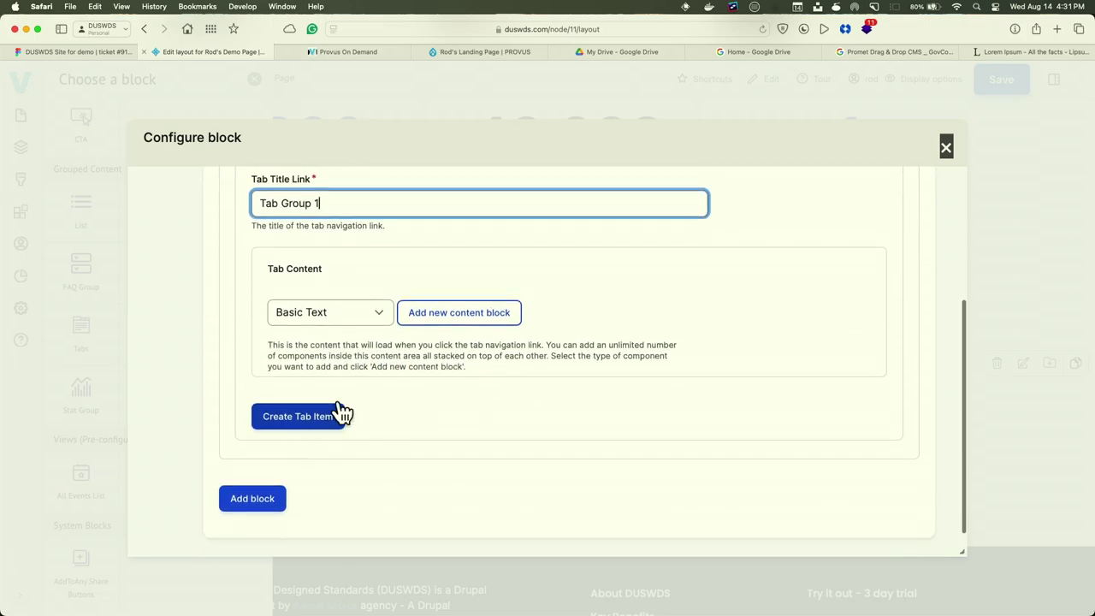
left_click(381, 318)
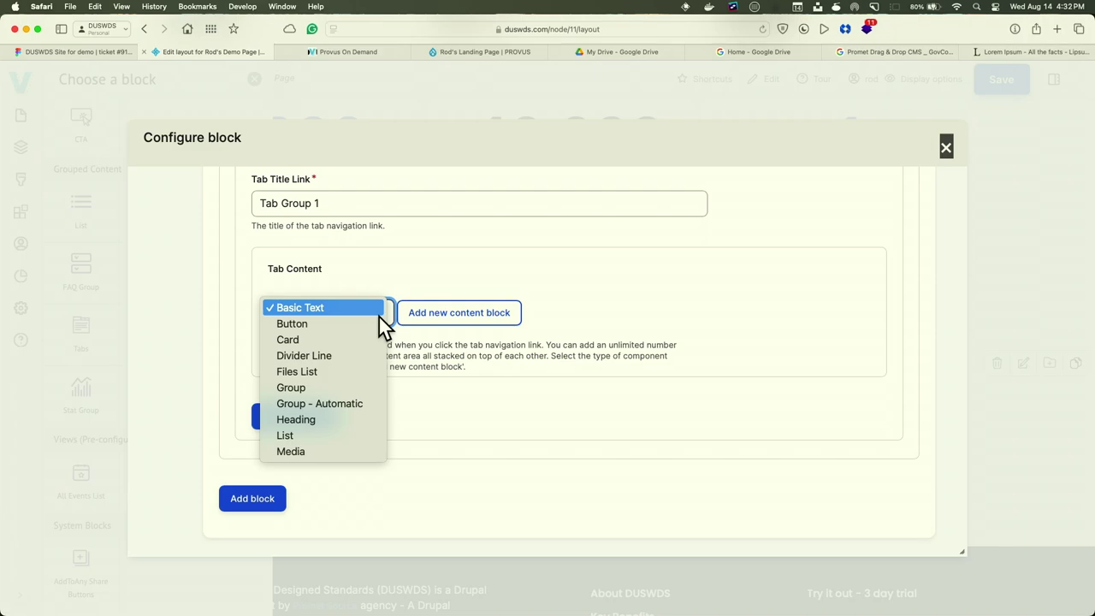
left_click(300, 307)
left_click(462, 318)
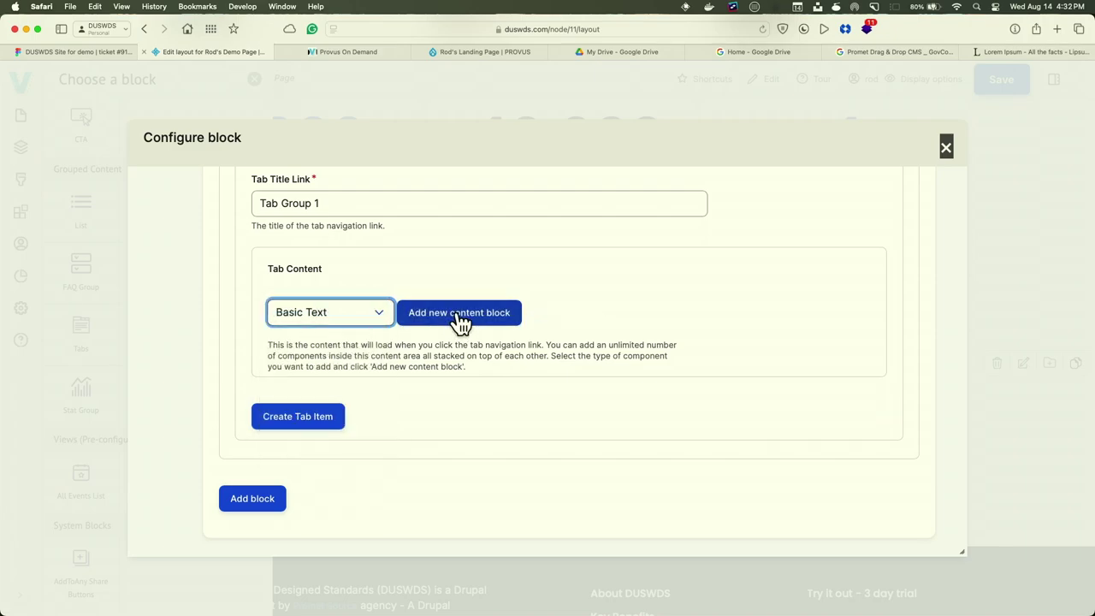
scroll(455, 254, "down", 1)
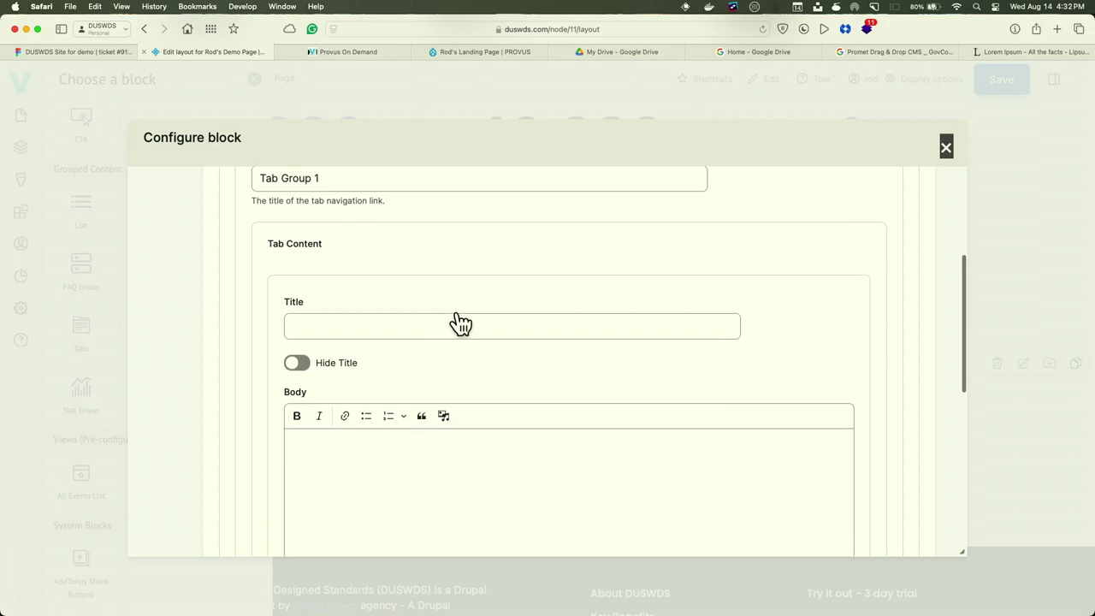
left_click(448, 325)
type("Content")
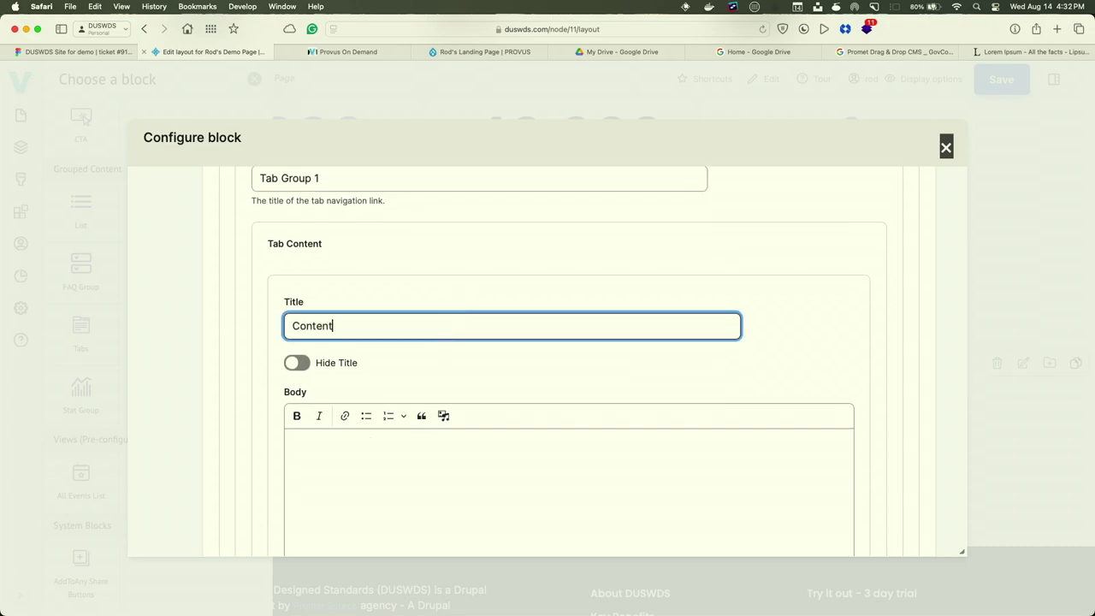
key("Tab")
type("Lorem ipsum dolor sit amet, consectetur adipiscing elit. Mauris quis quam vitae libero auctor pellentesque. Curabitur id ex at tortor faucibus tempor. Morbi viverra dictum nisl, quis bibendum felis commodo sed. Ut dignissim, tortor vel scelerisque posuere, nibh libero vulputate velit, sed sodales lectus diam sit amet felis. Pellentesque habitant morbi tristique senectus et netus et malesuada fames ac turpis egestas. Vestibulum bibendum accumsan felis at blandit. Duis justo tortor, pellentesque vel elit sed, porttitor consectetur leo. Vestibulum posuere nisl vel lacus hendrerit dictum.")
scroll(513, 385, "down", 5)
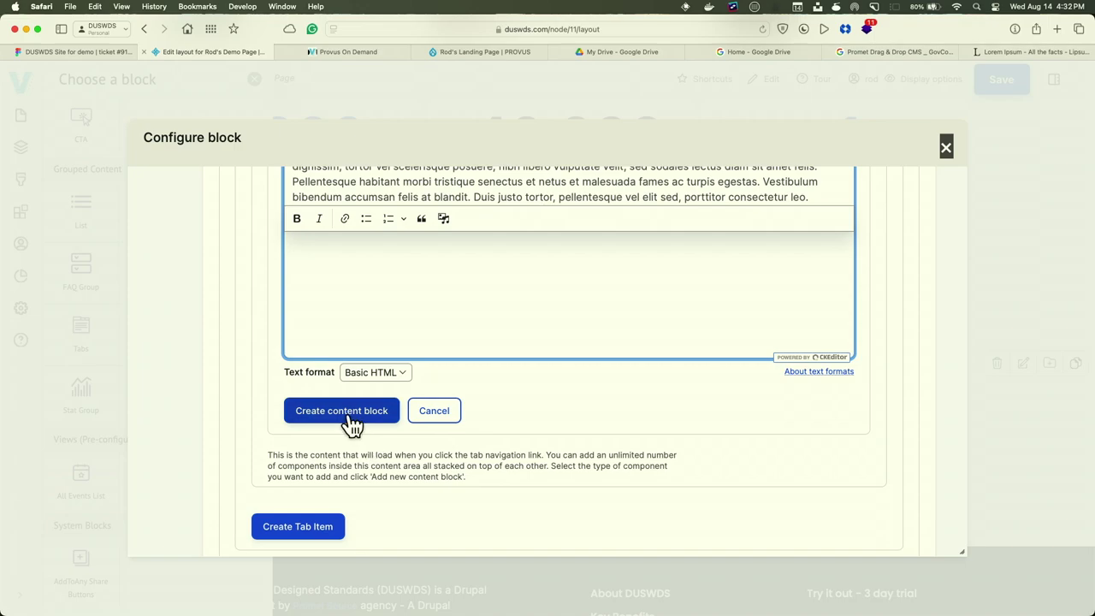
left_click(347, 416)
Create the Tab Group 1 item and start a second tab item titled "New Tab"
scroll(346, 427, "up", 4)
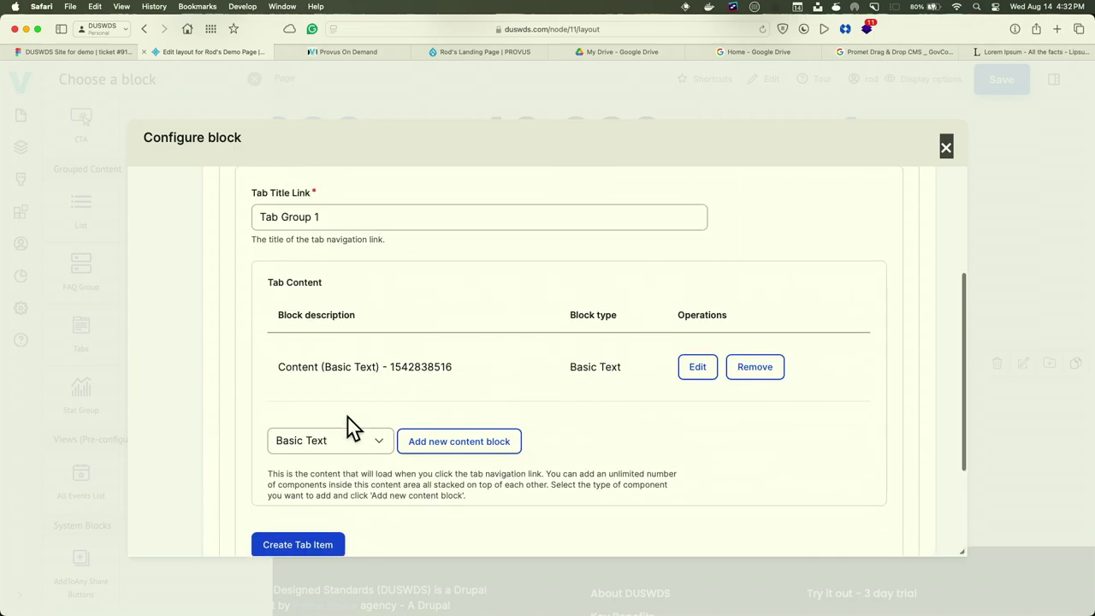
scroll(347, 427, "down", 4)
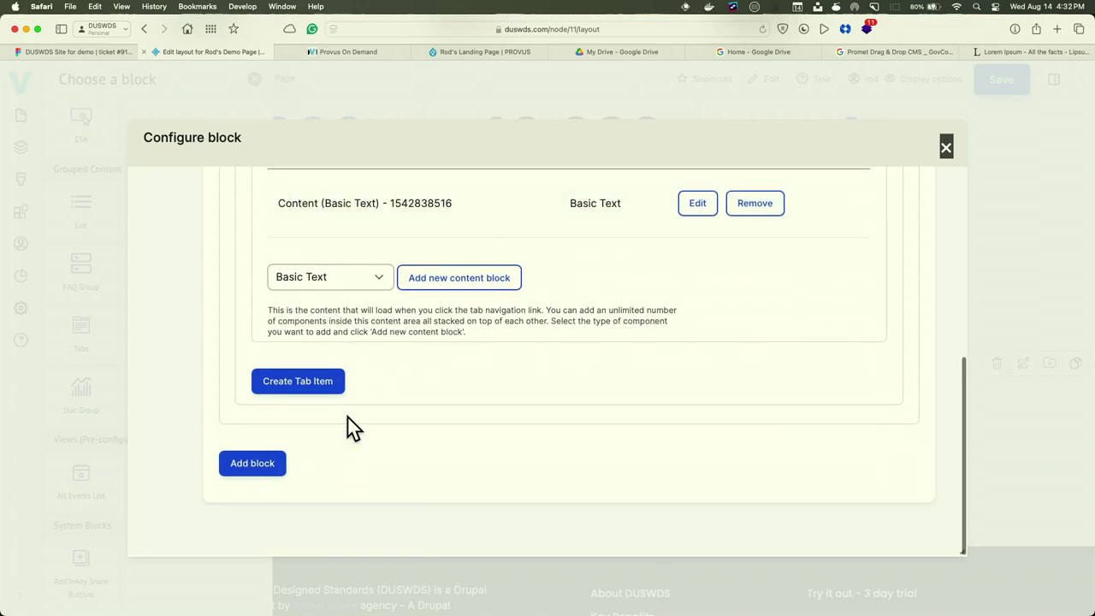
left_click(300, 382)
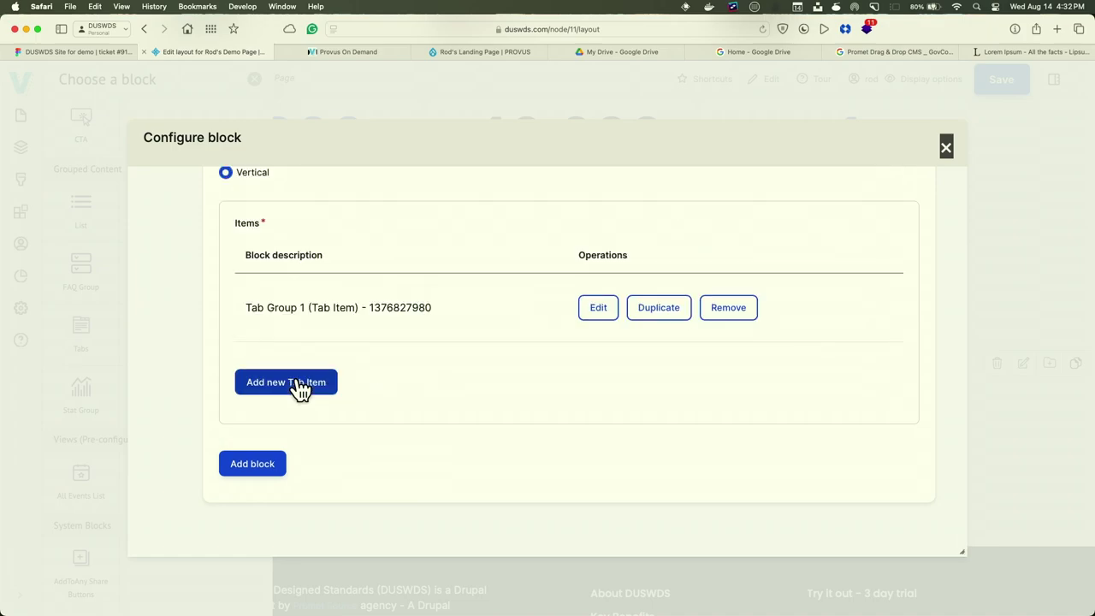
left_click(299, 382)
left_click(289, 423)
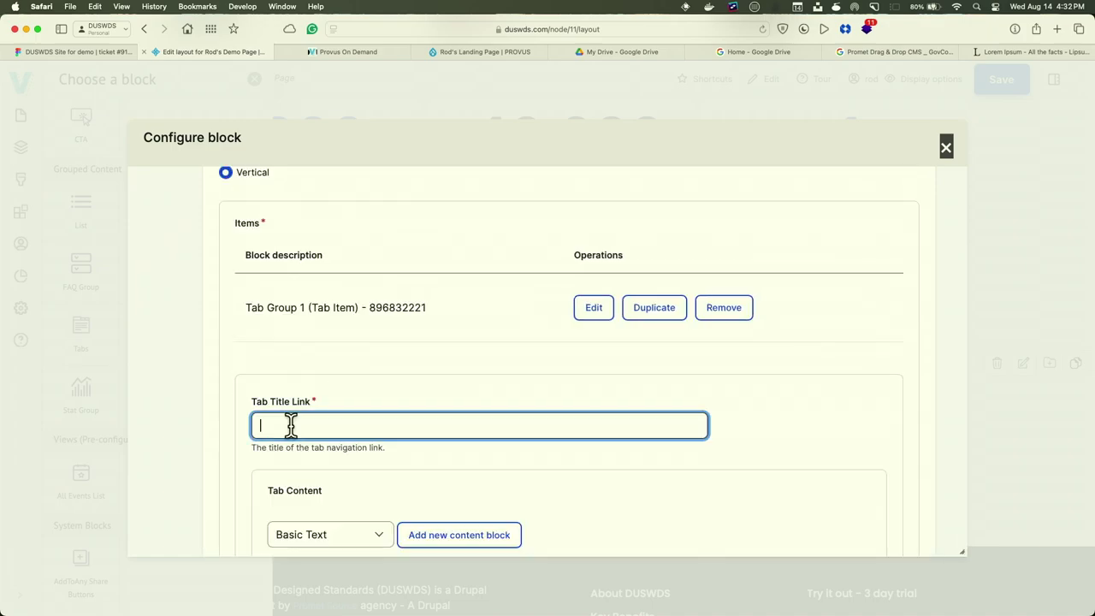
type("New Tab")
Add a Media content block to New Tab and insert the image dodea.png from the media library
scroll(342, 415, "down", 5)
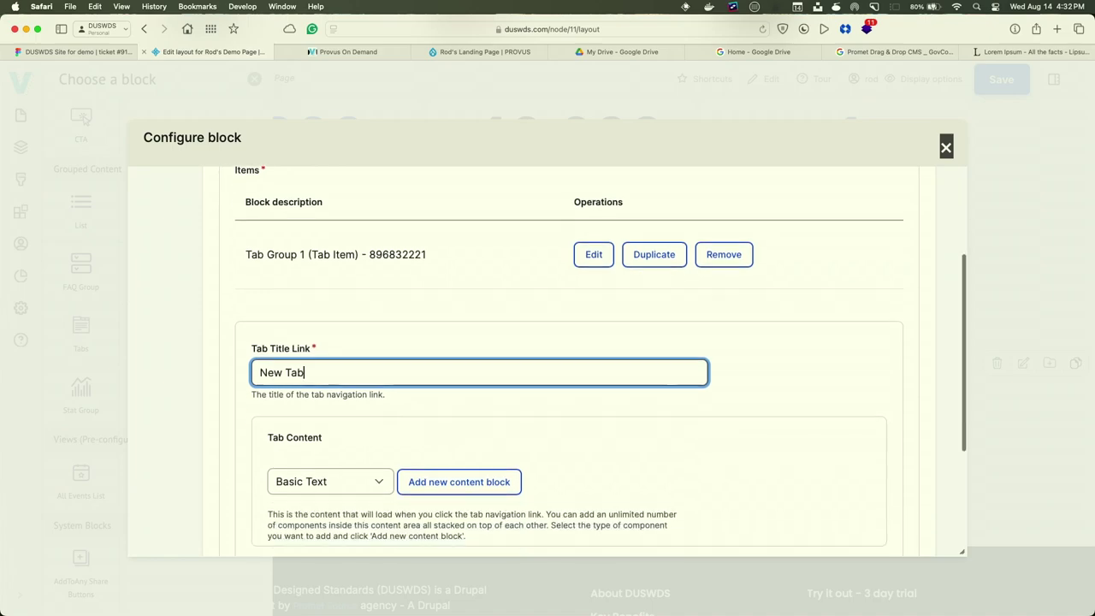
left_click(377, 312)
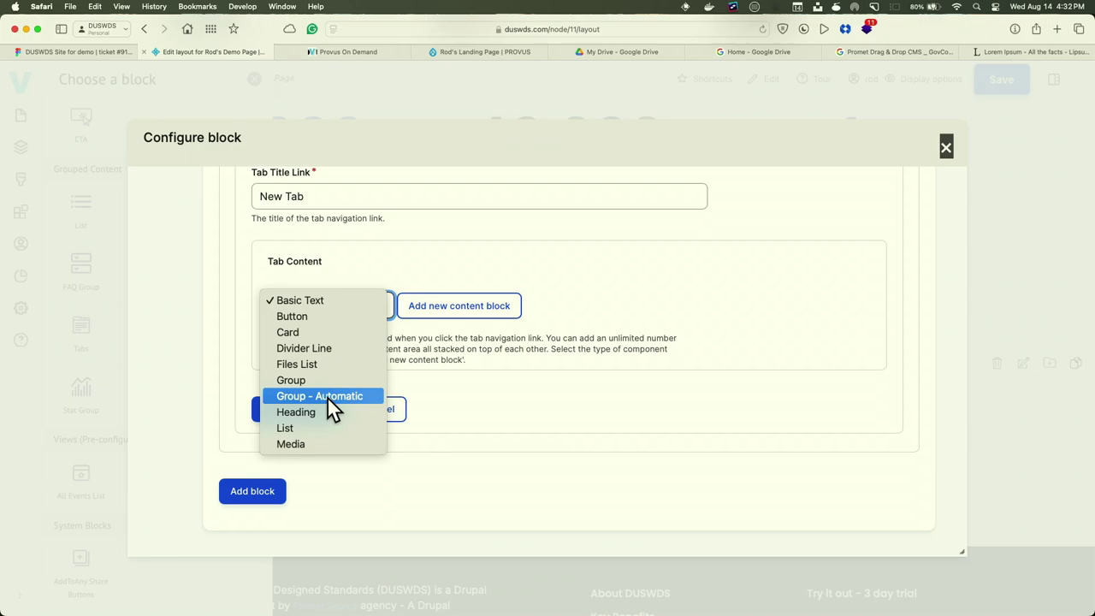
left_click(328, 442)
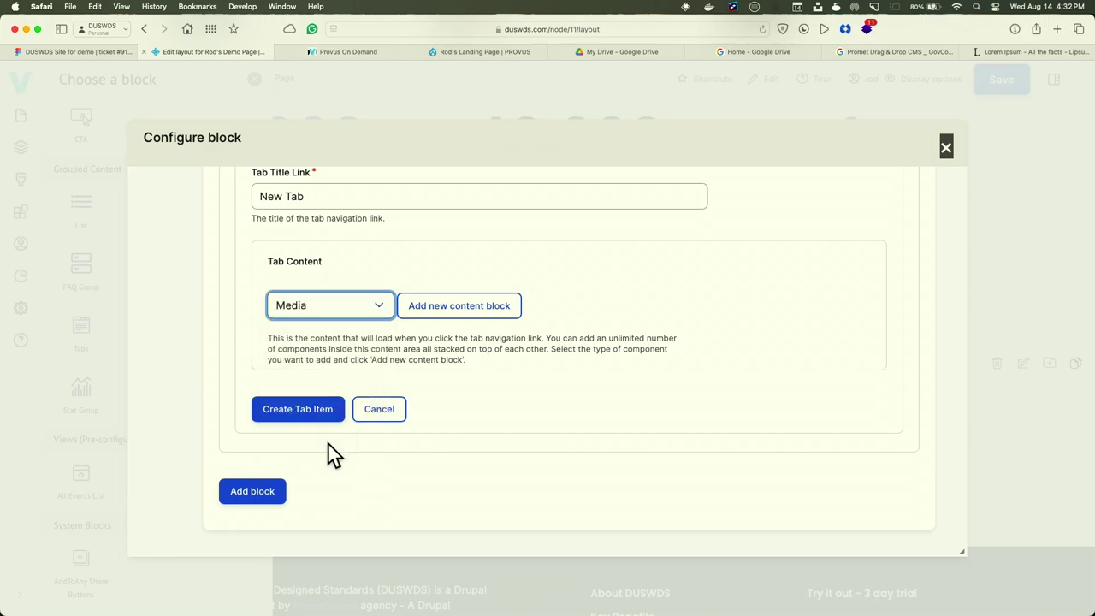
left_click(467, 308)
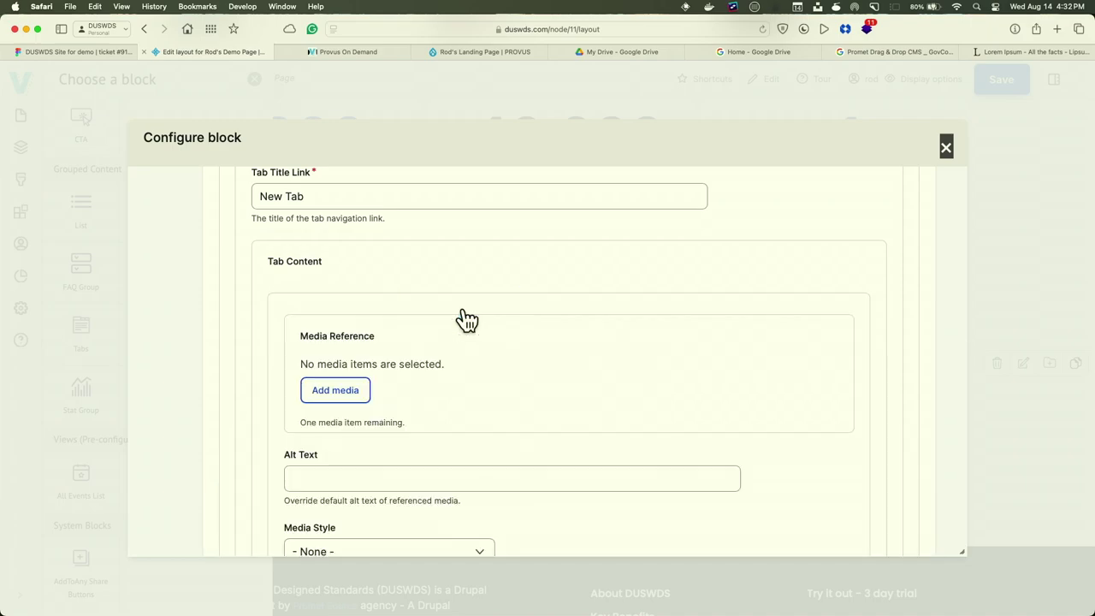
left_click(334, 395)
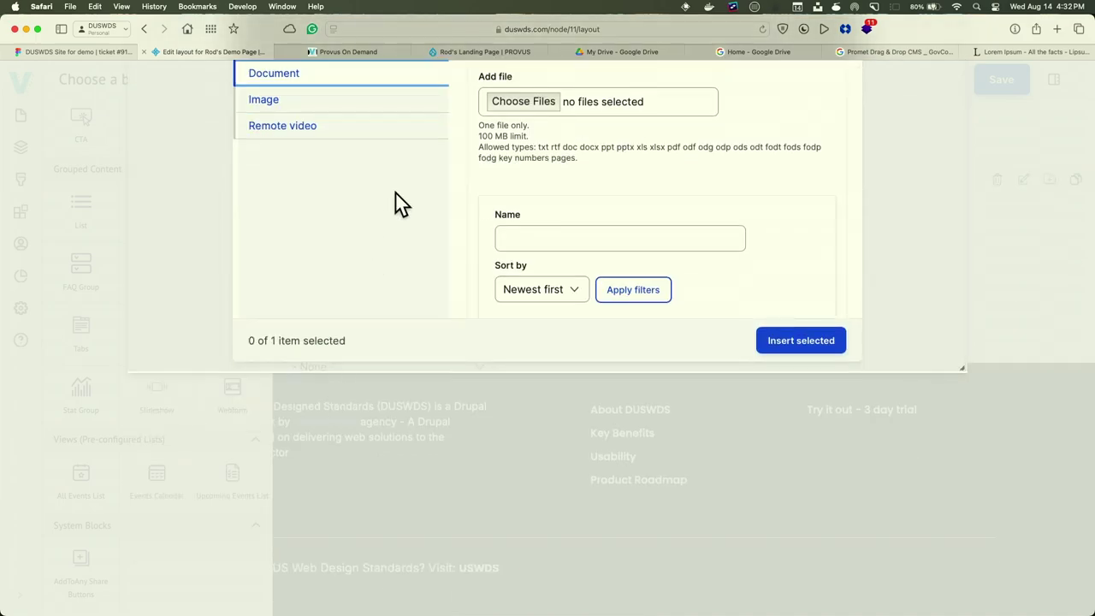
left_click(267, 103)
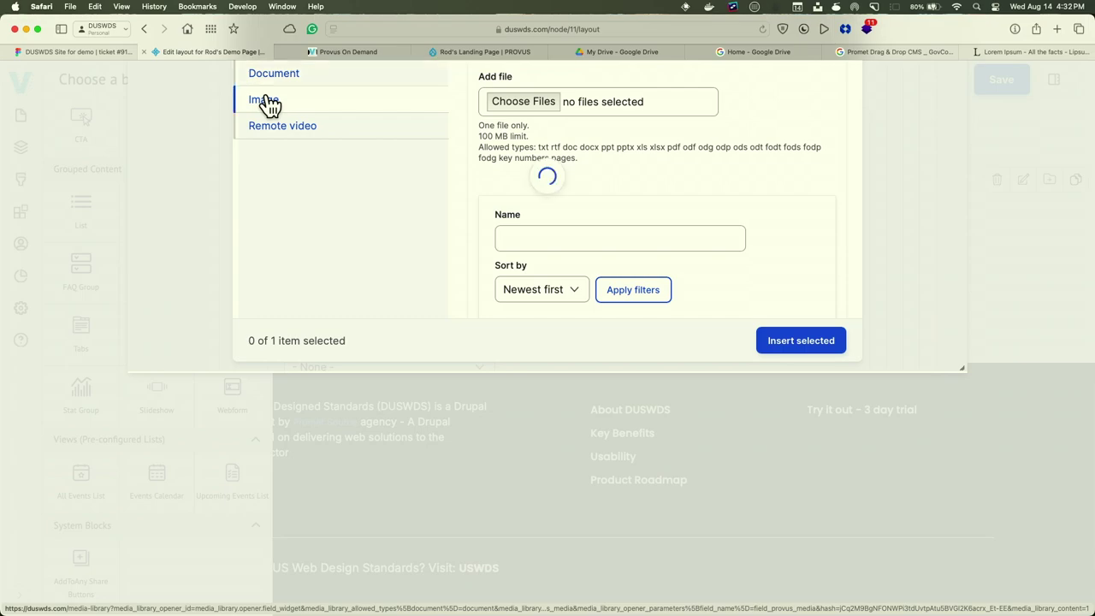
scroll(627, 137, "down", 10)
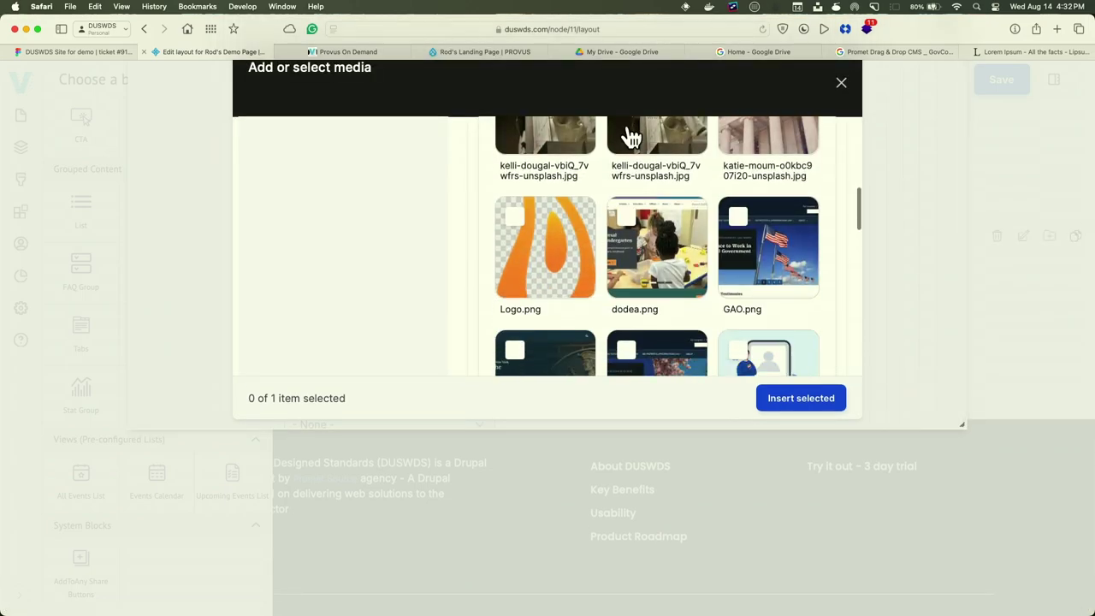
left_click(650, 274)
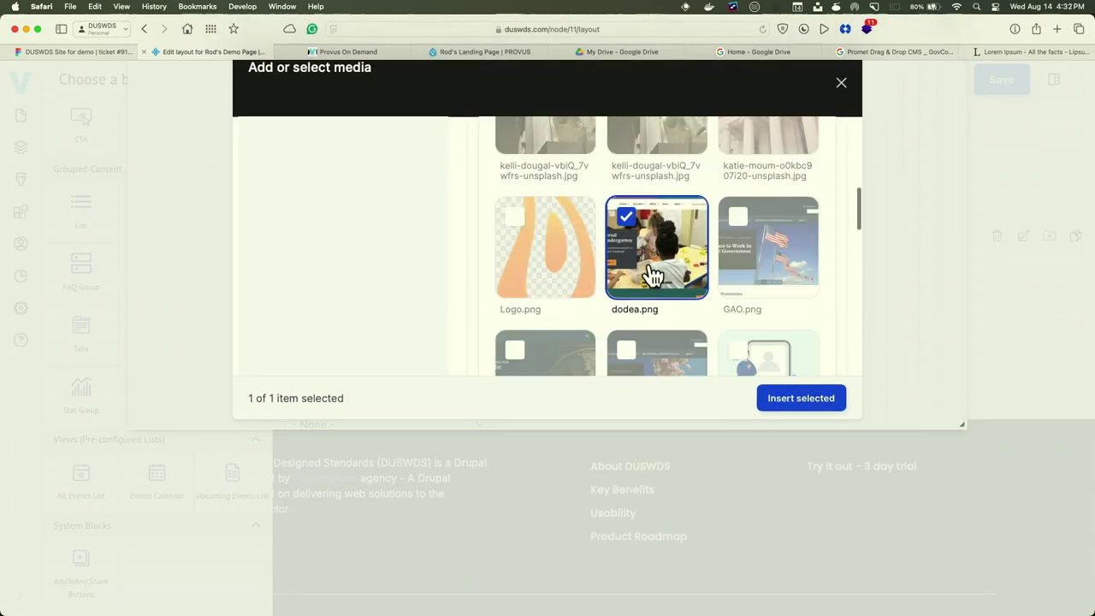
left_click(795, 398)
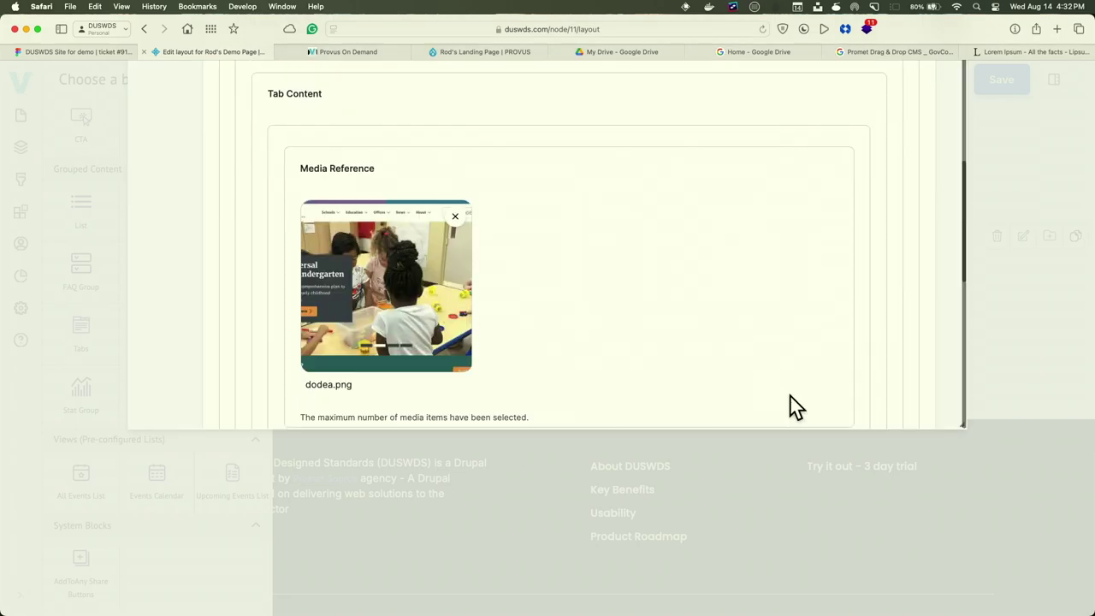
Enter "alt text" as the image's alt text, leave the media style at None, and create the content block
scroll(707, 337, "down", 8)
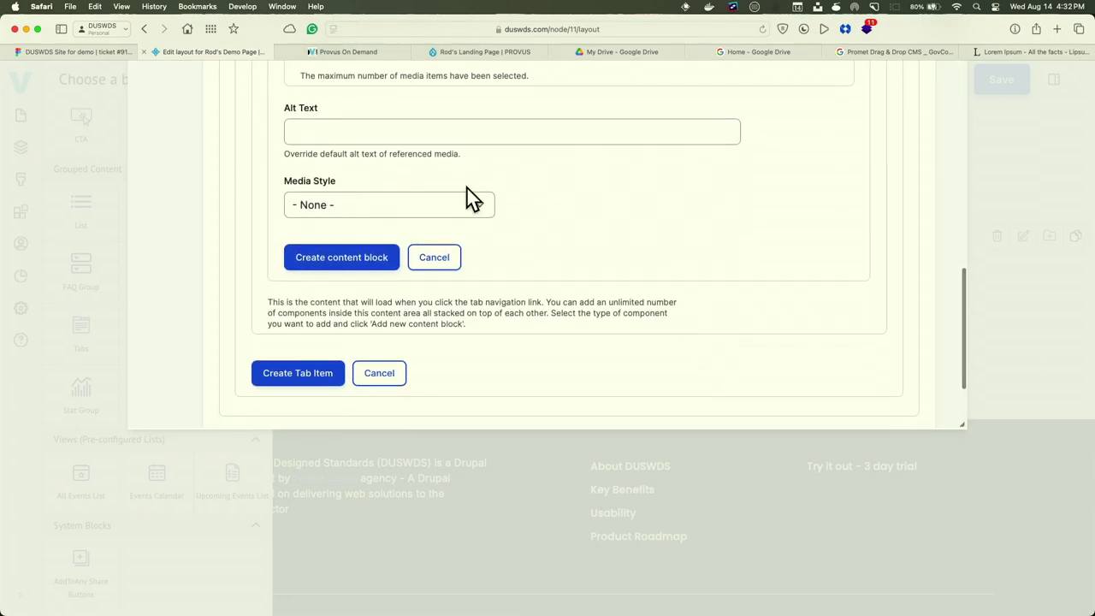
left_click(433, 137)
type("alt text")
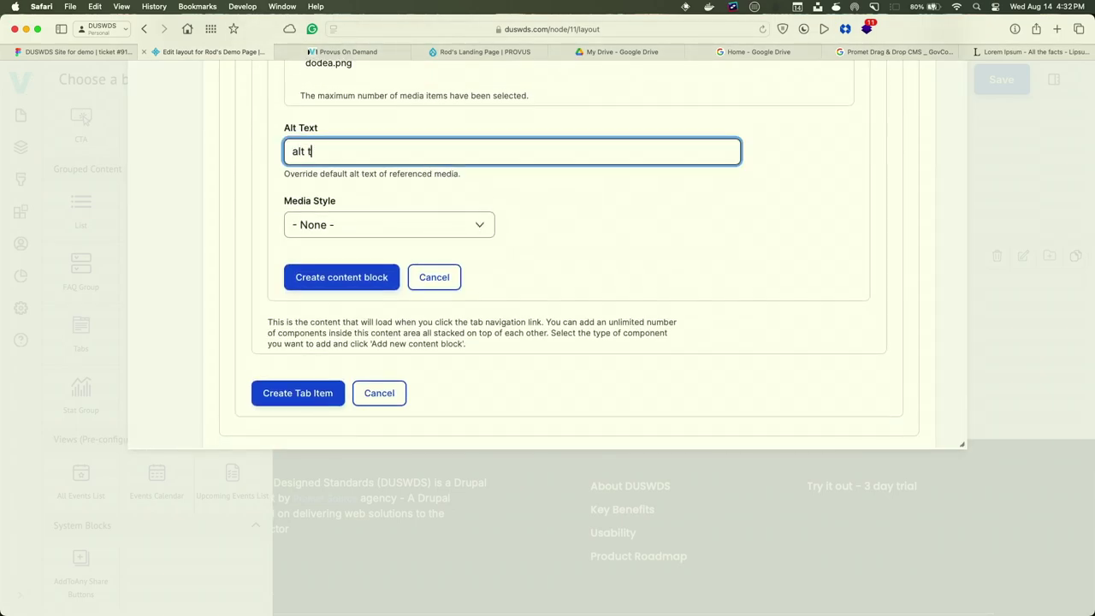
left_click(469, 231)
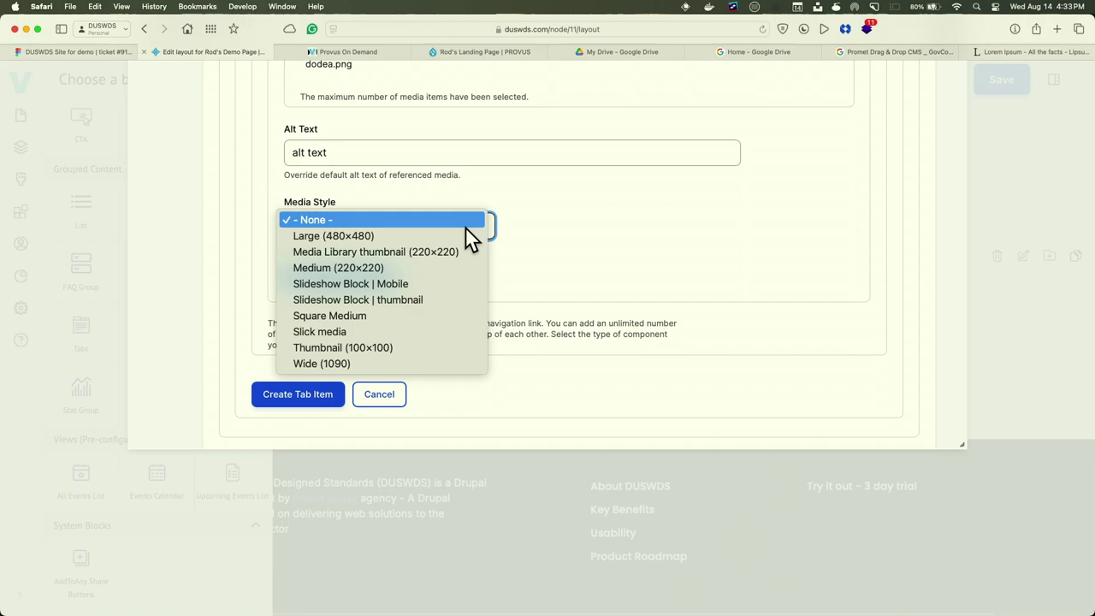
left_click(188, 260)
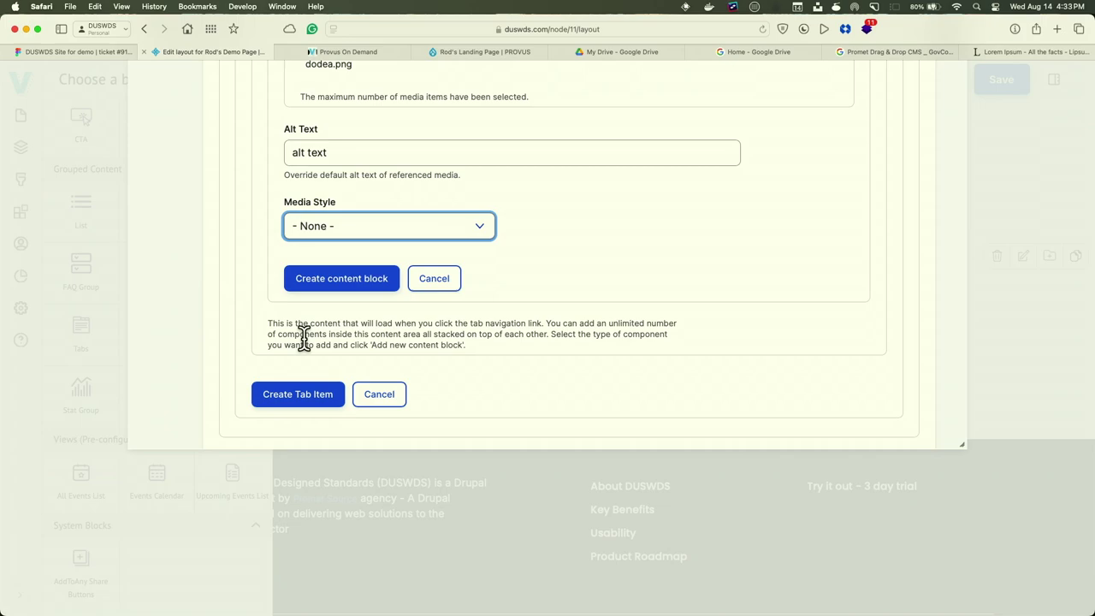
left_click(351, 276)
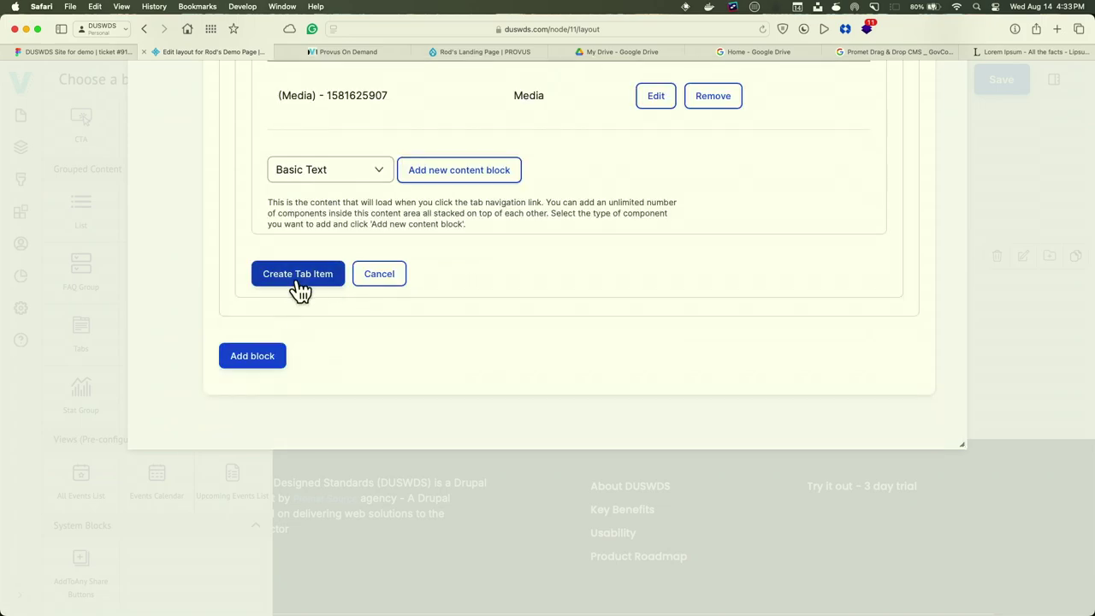
Create the New Tab item and add the Tabs block to the page layout, closing the block chooser
left_click(290, 274)
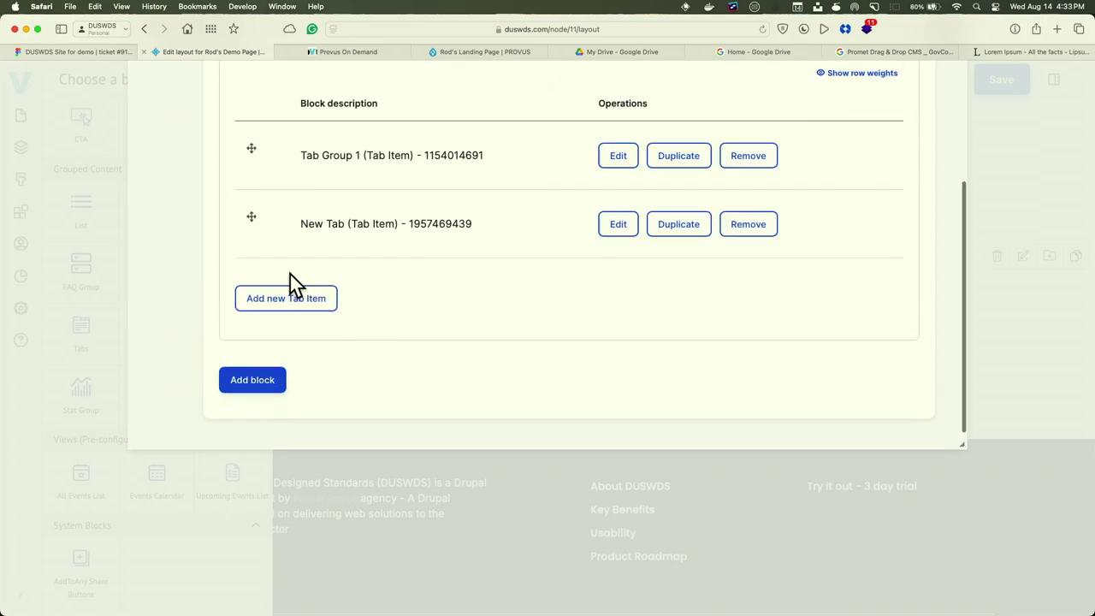
left_click(255, 387)
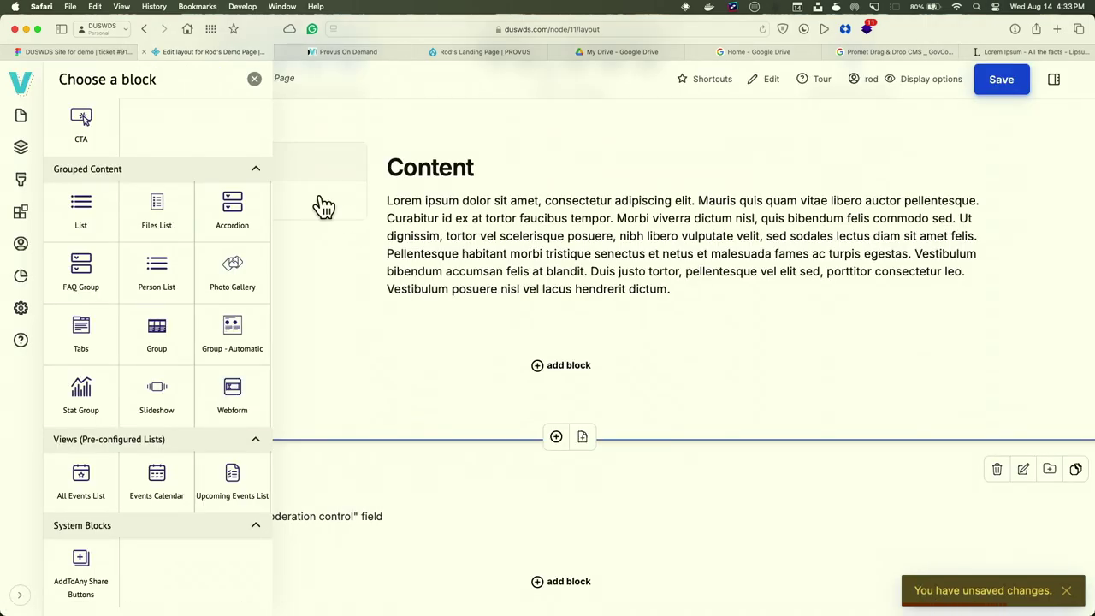
left_click(254, 80)
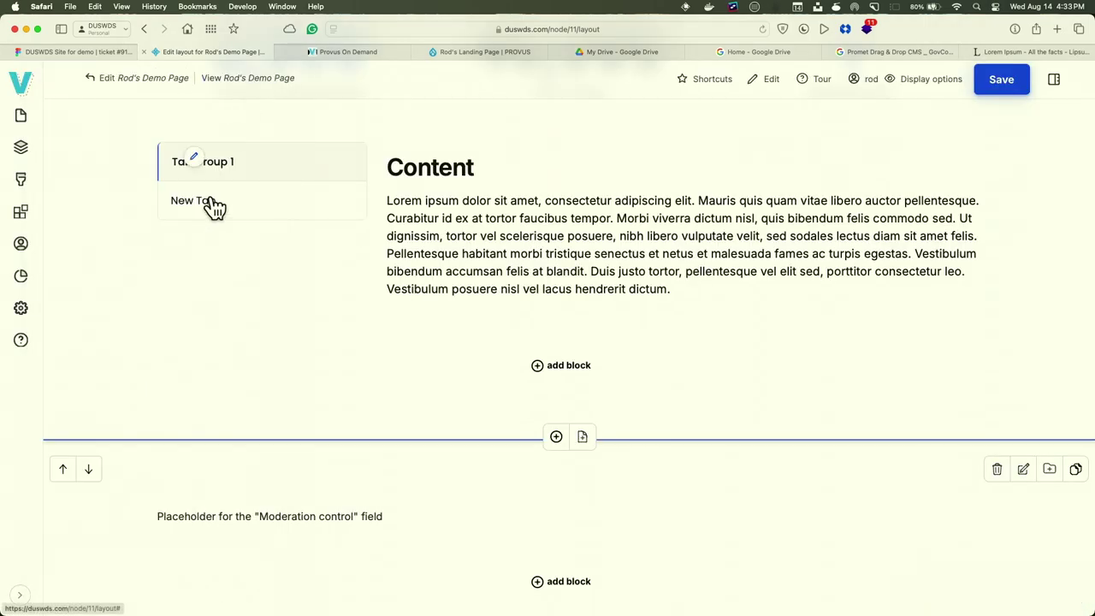
Check the content of New Tab and Tab Group 1 in the layout, including their placement below the Stat Group
left_click(214, 210)
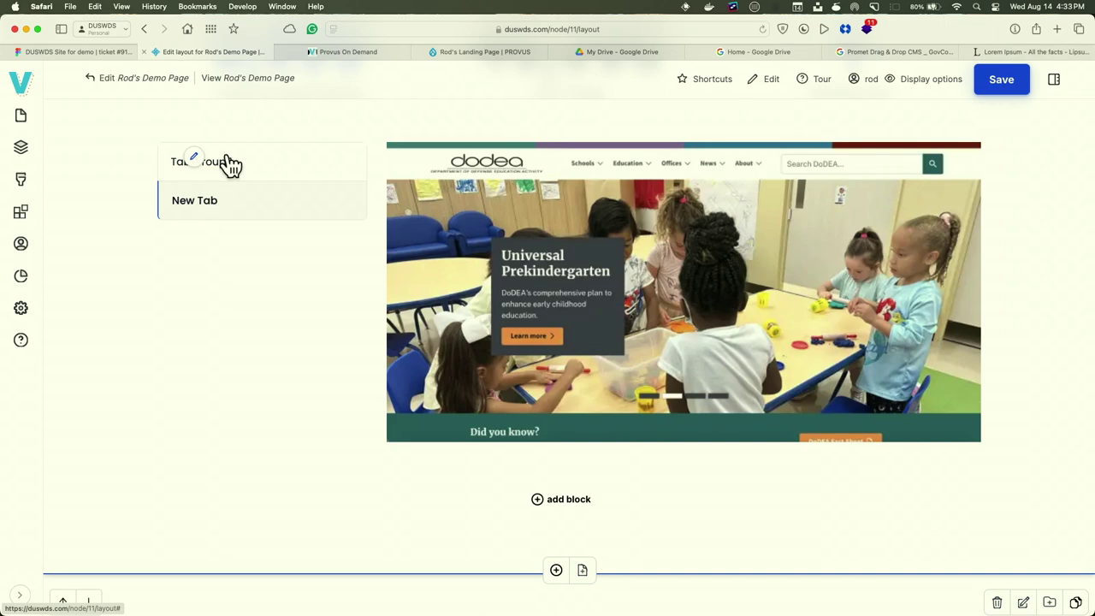
left_click(230, 164)
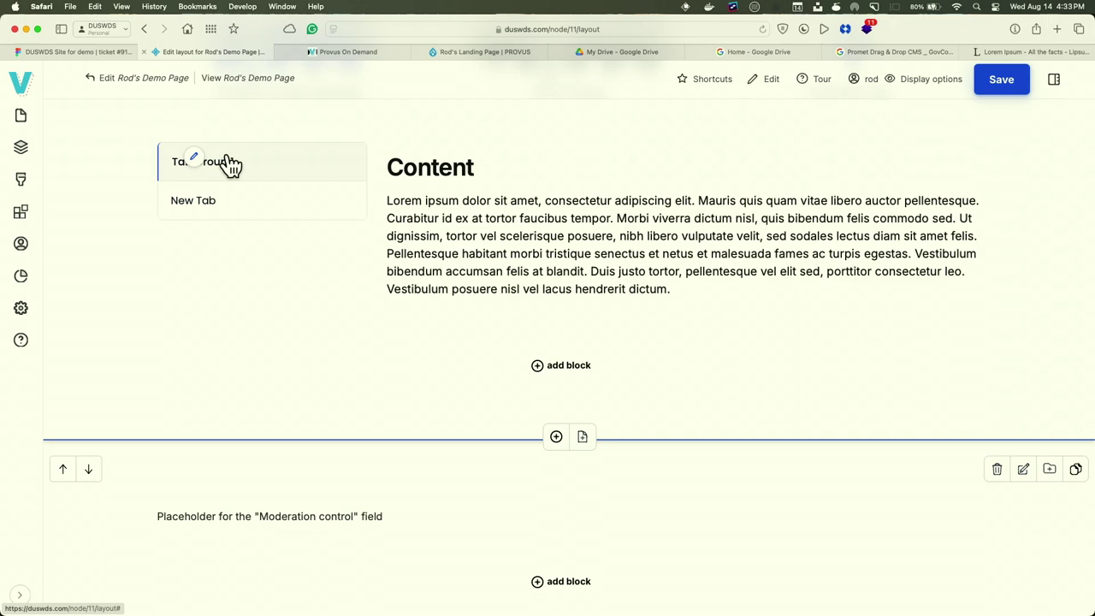
scroll(229, 164, "up", 4)
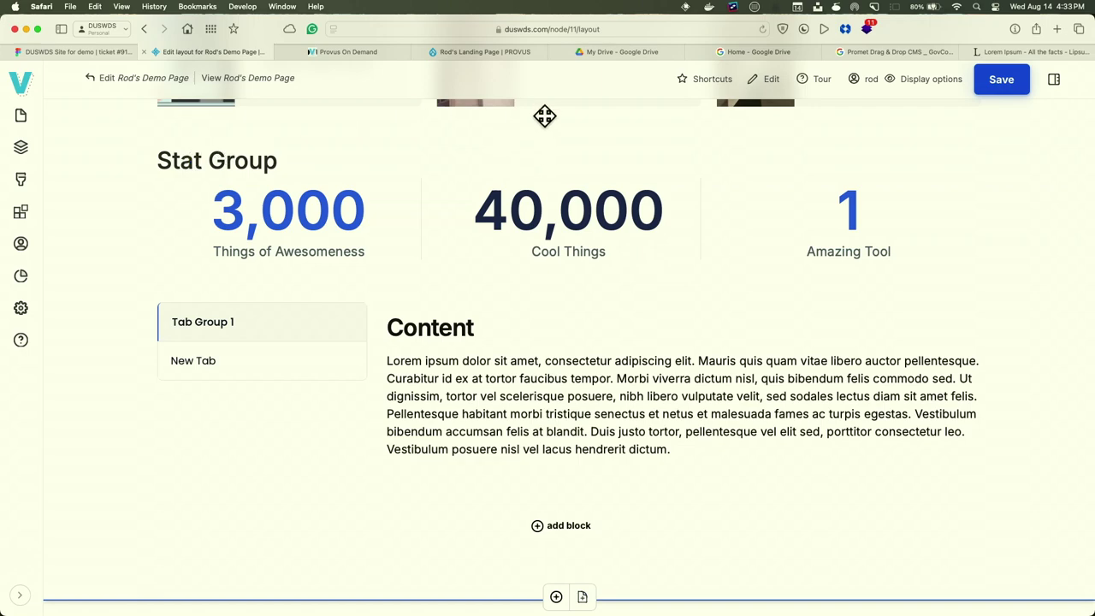
Switch to the finished PROVUS landing page and examine its hero banner, cards, and each accordion item about screening
left_click(451, 52)
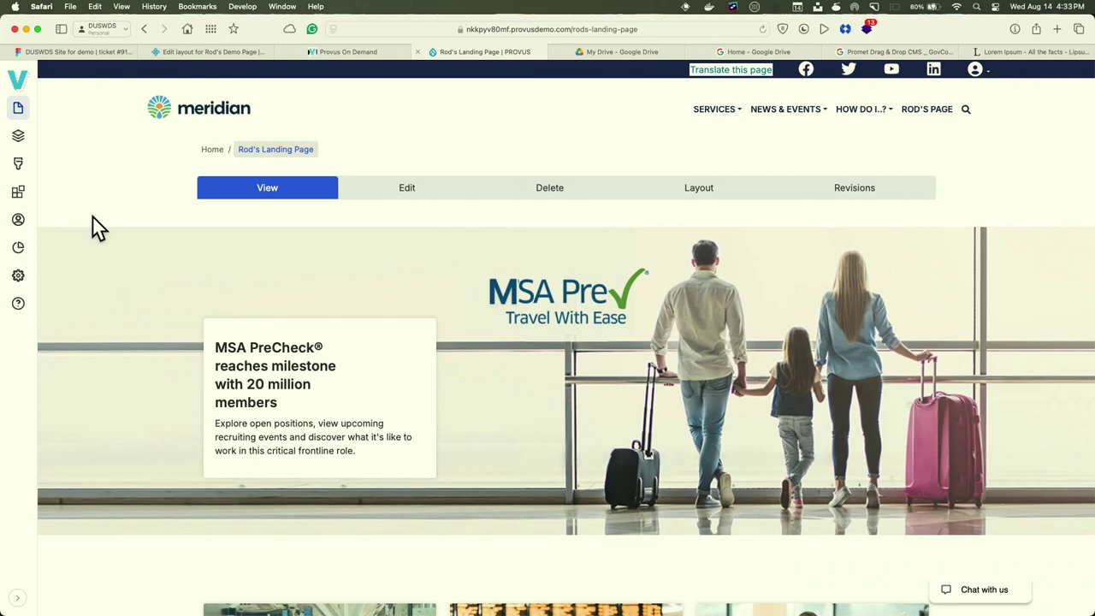
scroll(96, 228, "down", 3)
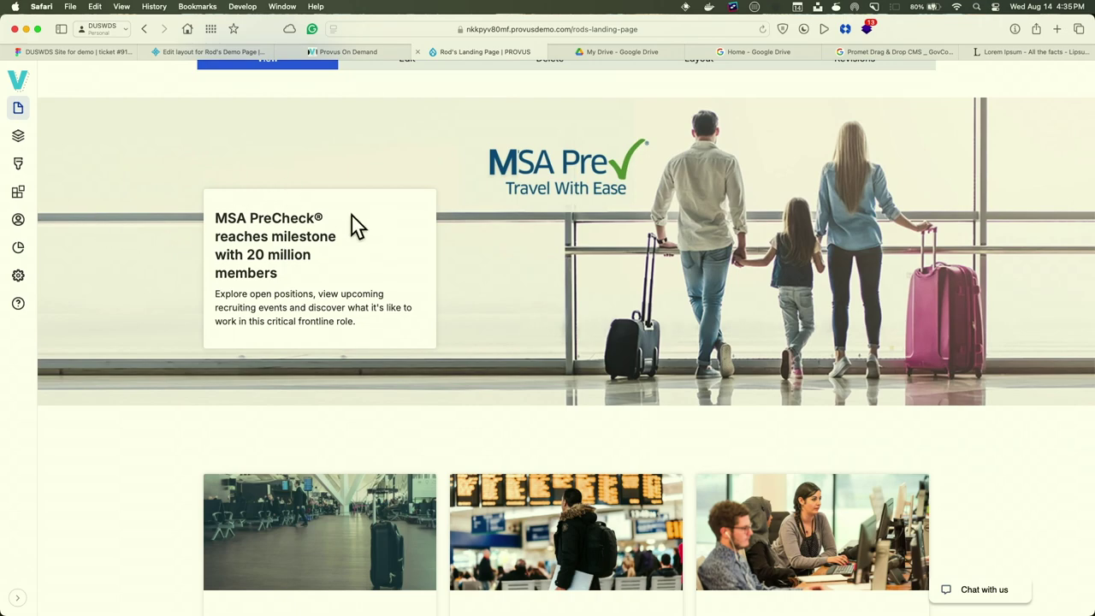
scroll(352, 216, "down", 10)
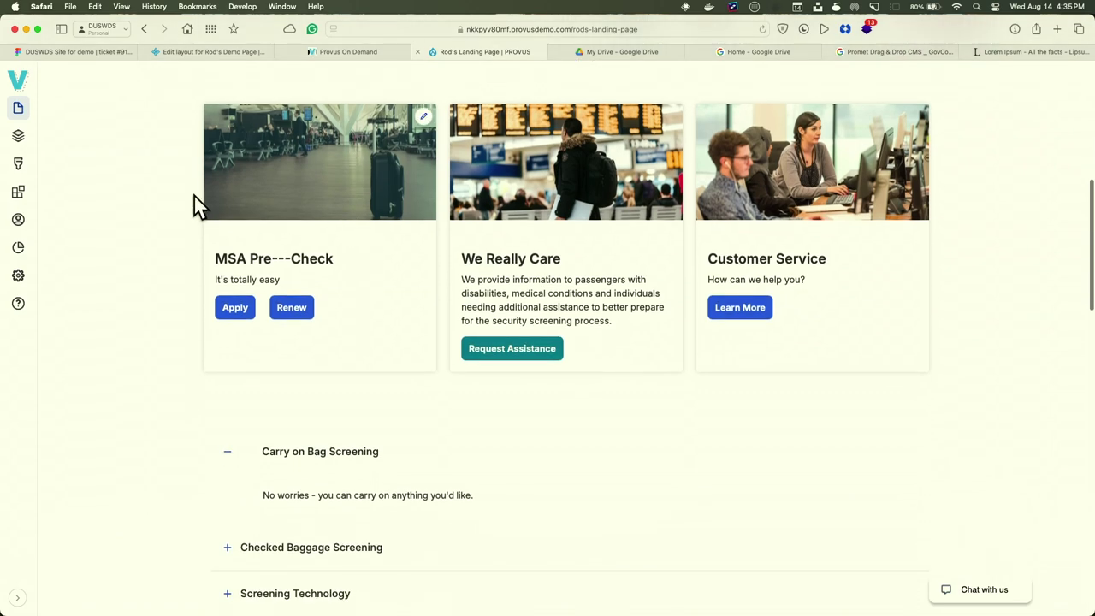
scroll(162, 199, "up", 1)
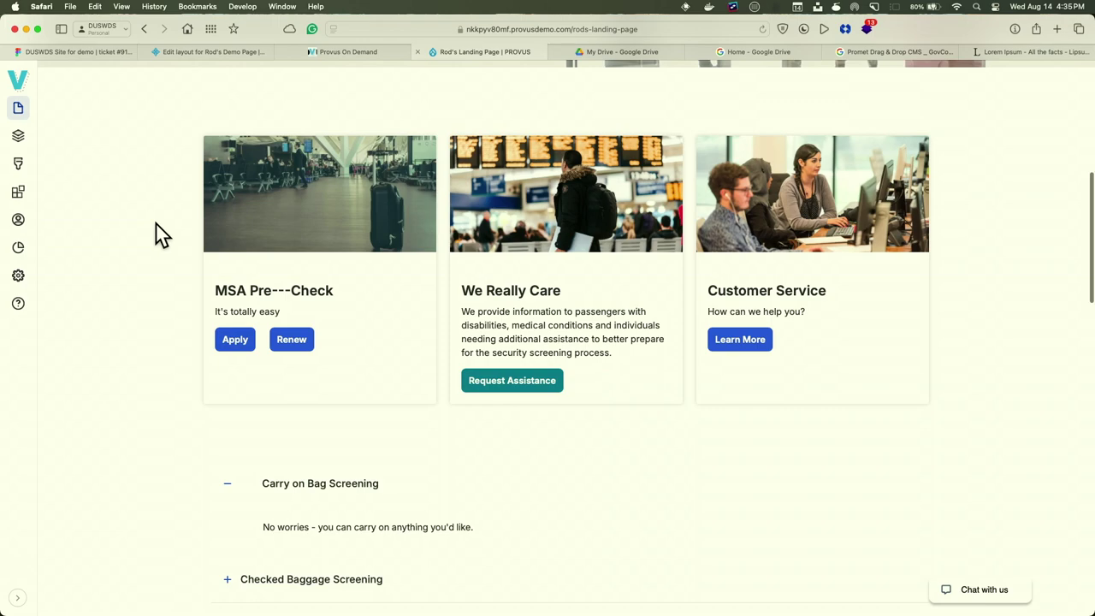
scroll(163, 236, "down", 5)
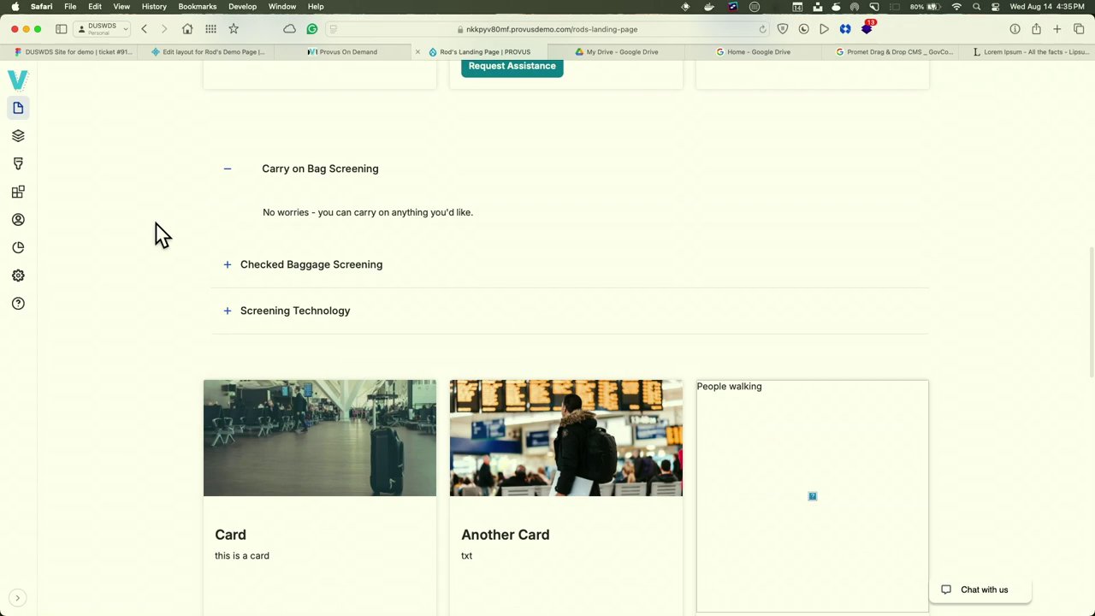
left_click(231, 179)
left_click(226, 221)
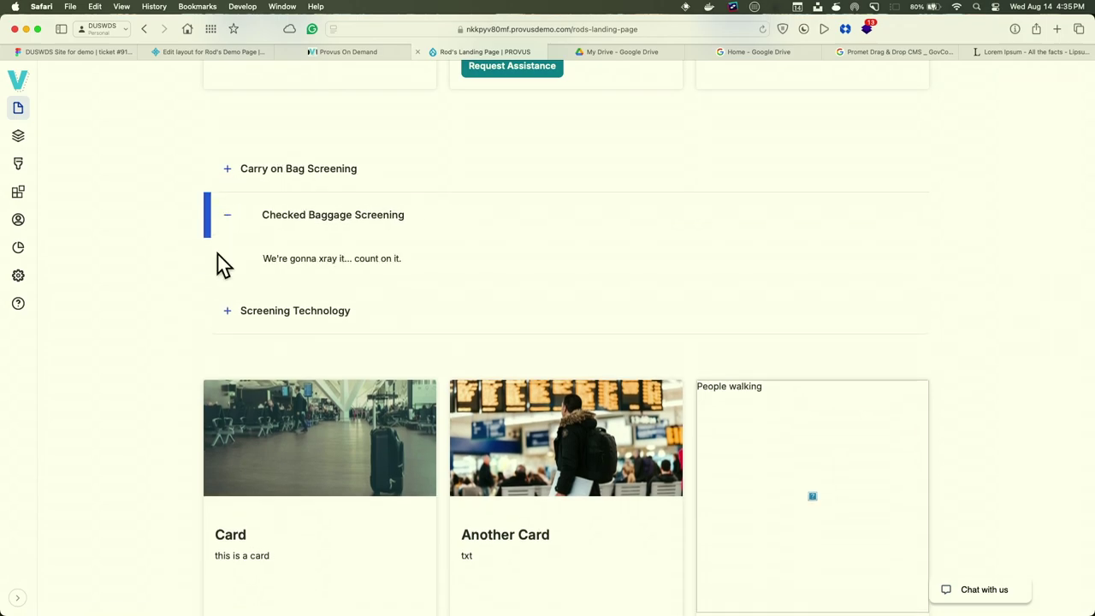
left_click(225, 312)
Examine the landing page's second card row, both vertical tabs, video and footer, plus the edit options of the first card
scroll(119, 359, "down", 10)
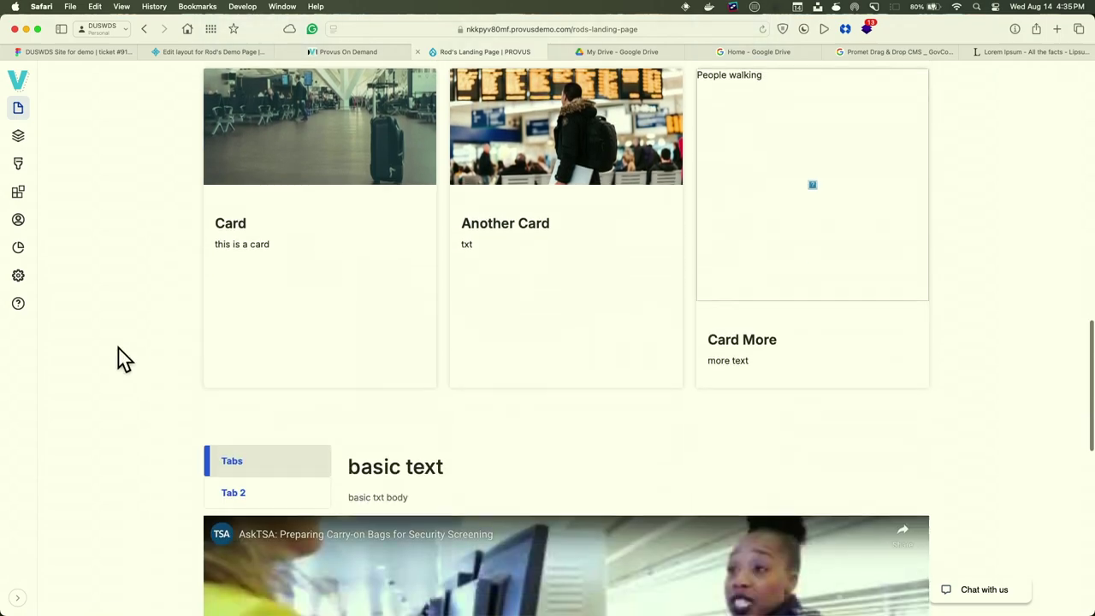
scroll(120, 359, "up", 2)
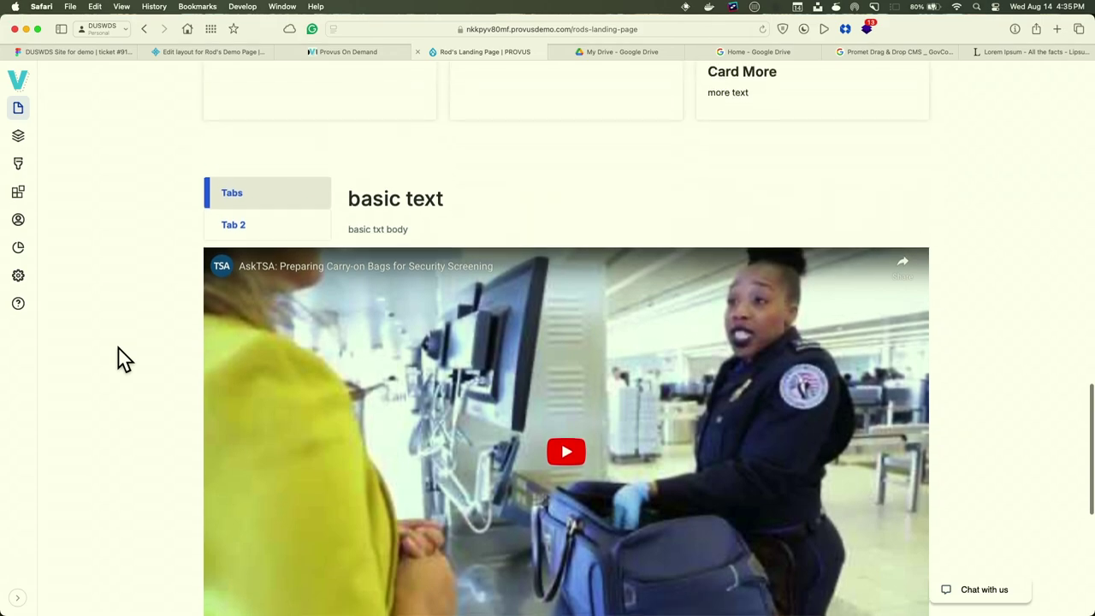
left_click(239, 233)
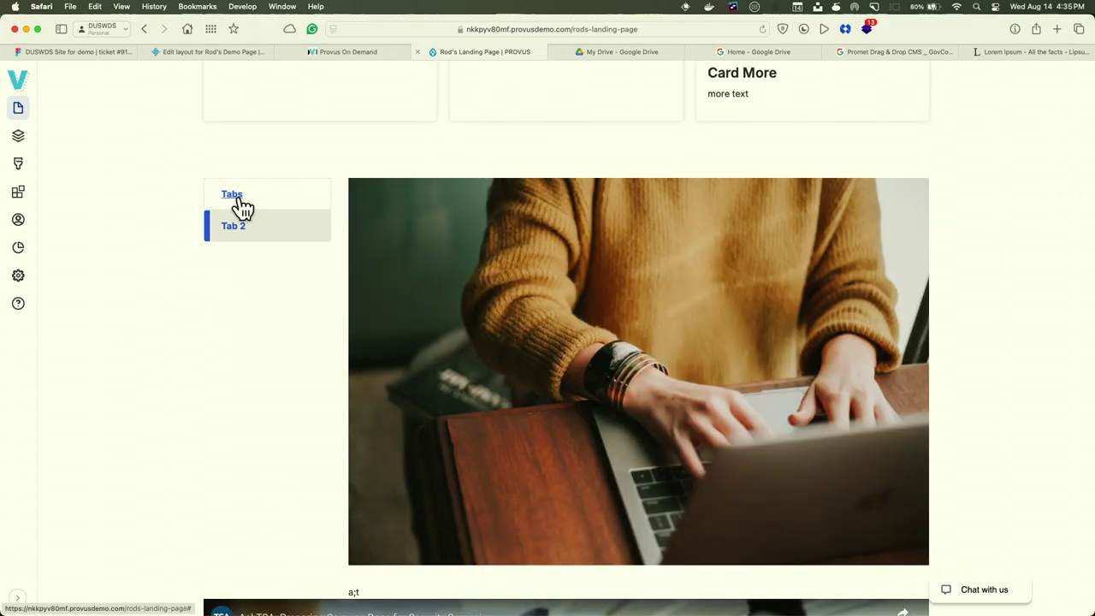
left_click(235, 197)
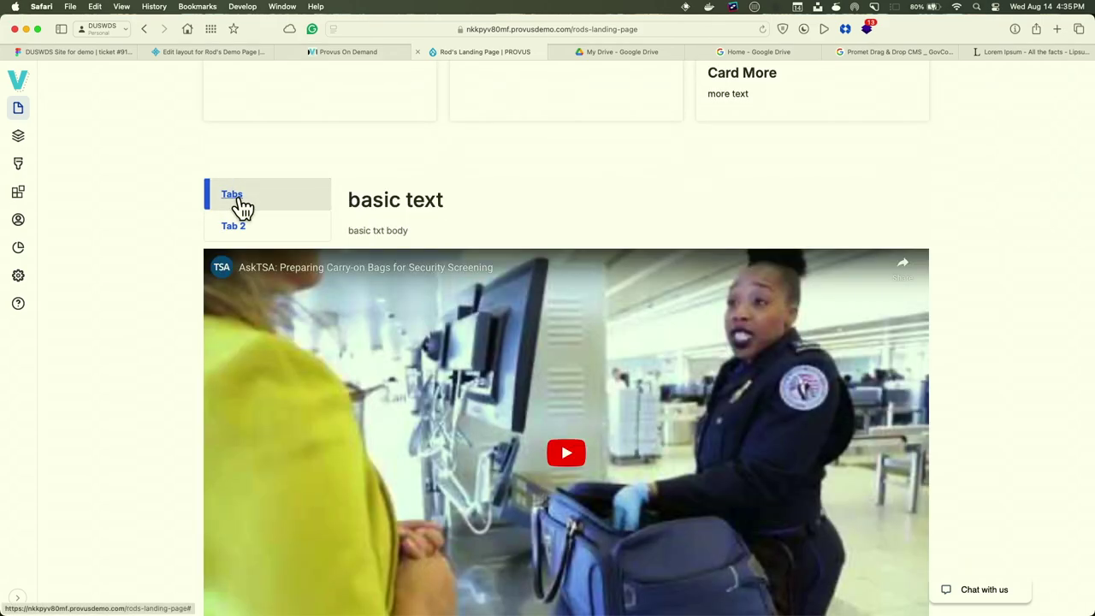
scroll(242, 209, "down", 4)
scroll(243, 209, "up", 1)
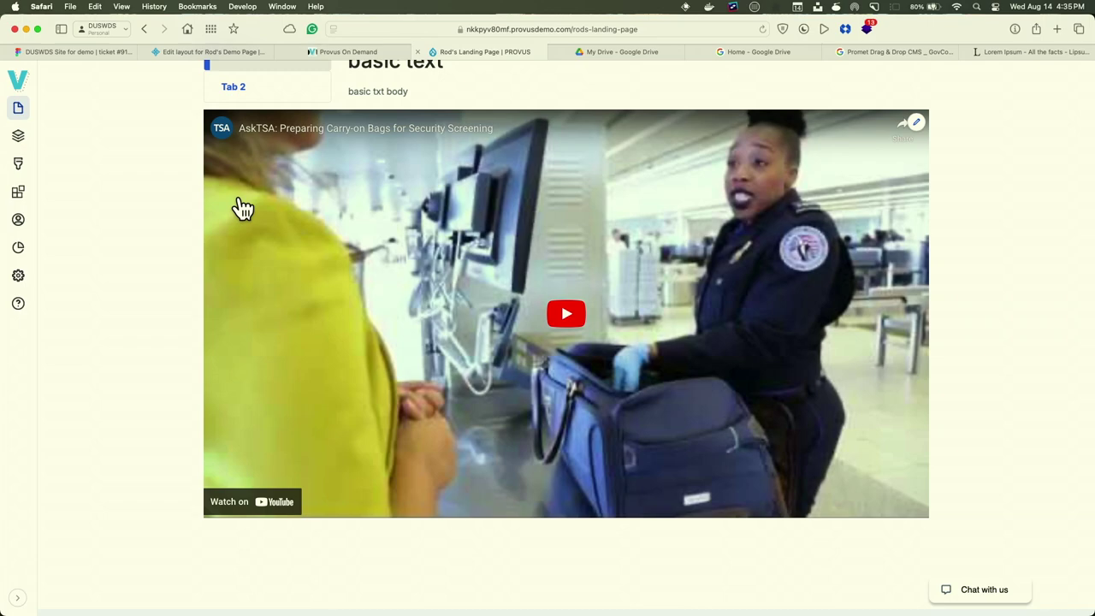
scroll(243, 208, "down", 5)
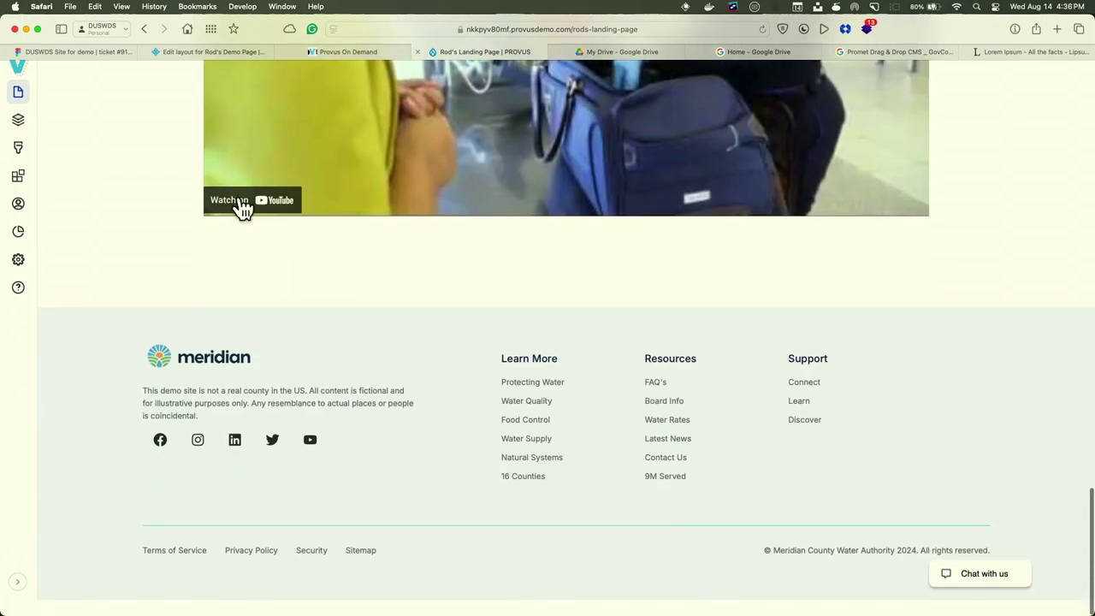
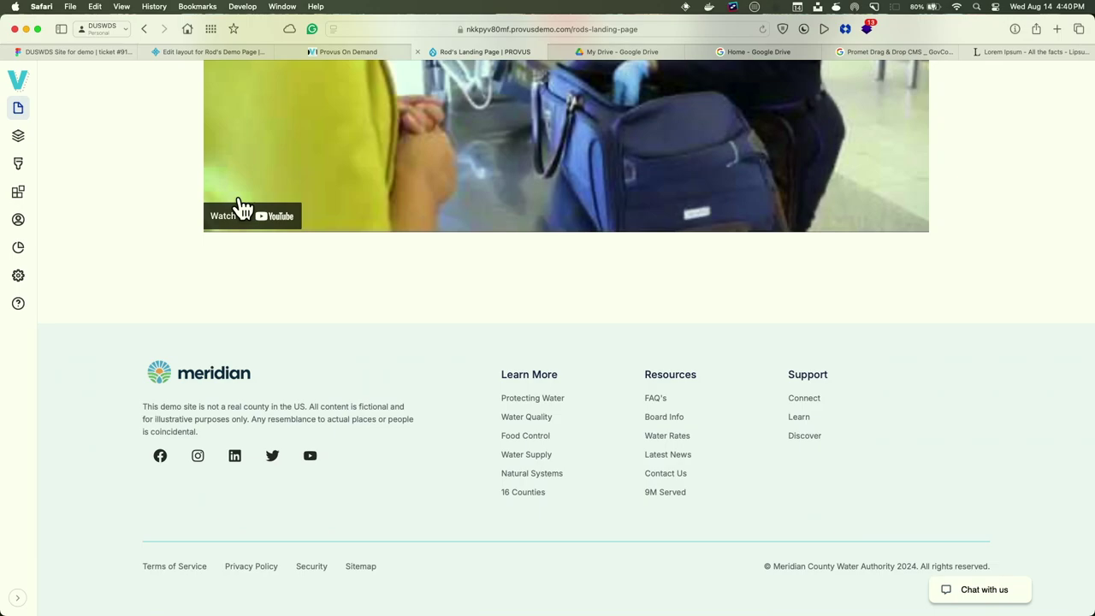
scroll(240, 207, "up", 10)
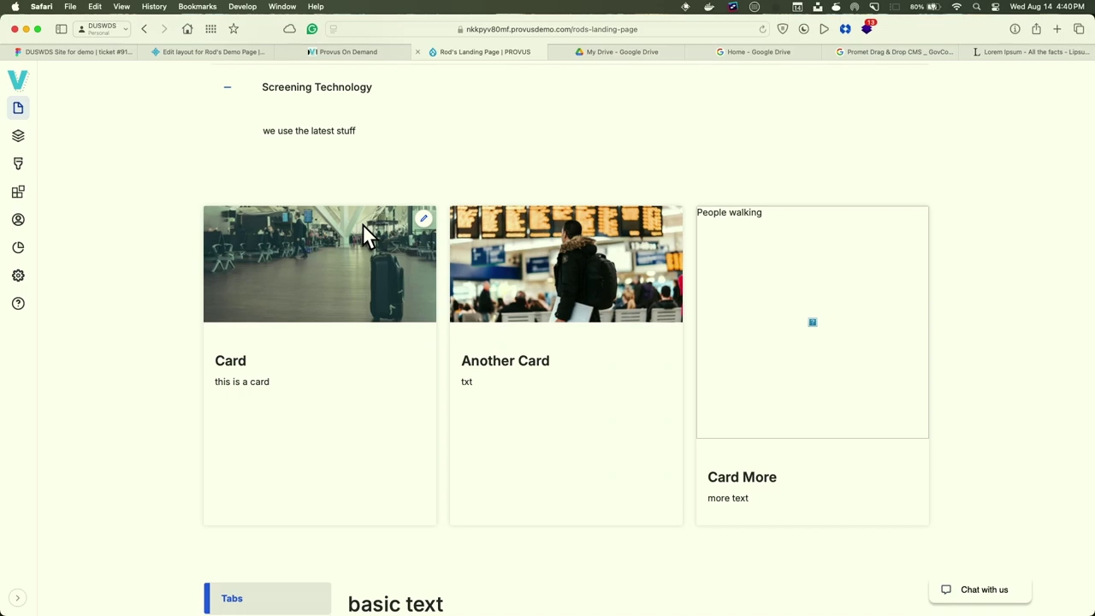
left_click(423, 219)
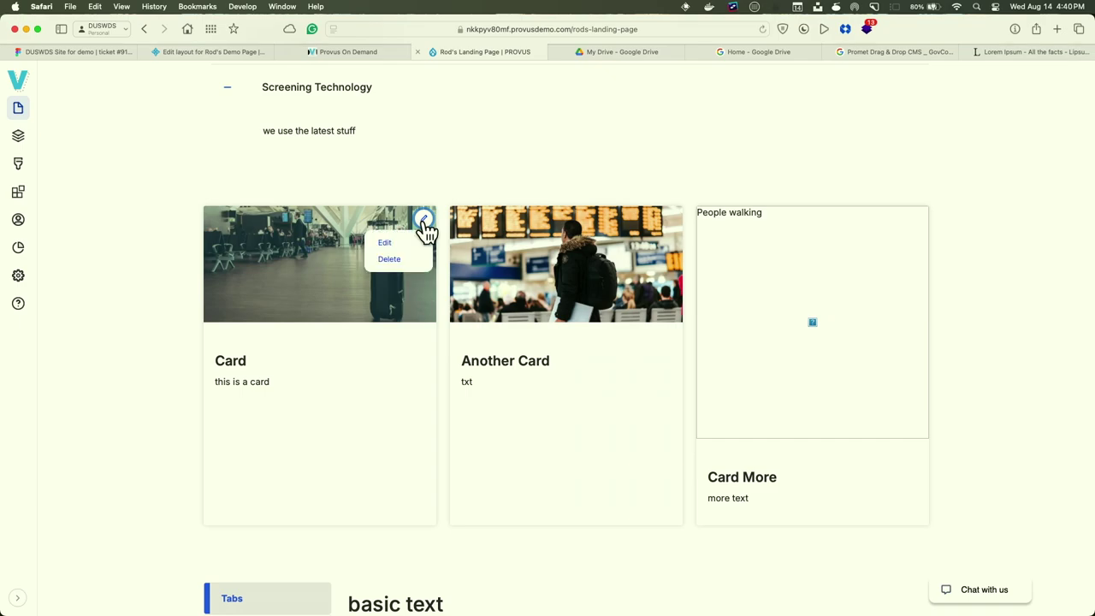
scroll(191, 256, "up", 10)
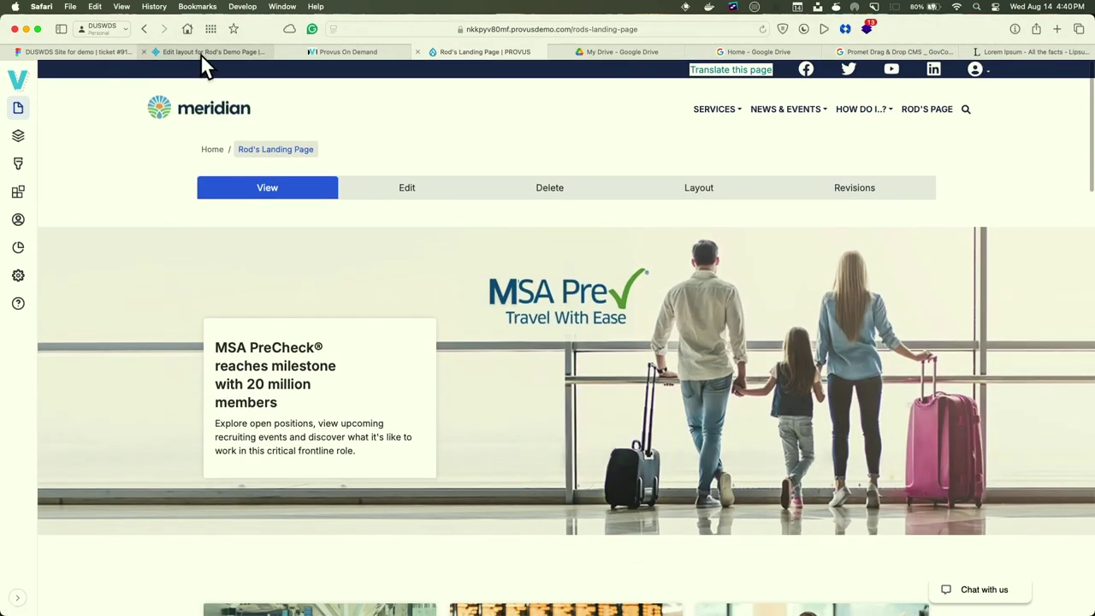
Return to the demo page's layout and review the News block's Group Display and Item Display options, closing its configuration unchanged
left_click(200, 53)
scroll(323, 250, "down", 5)
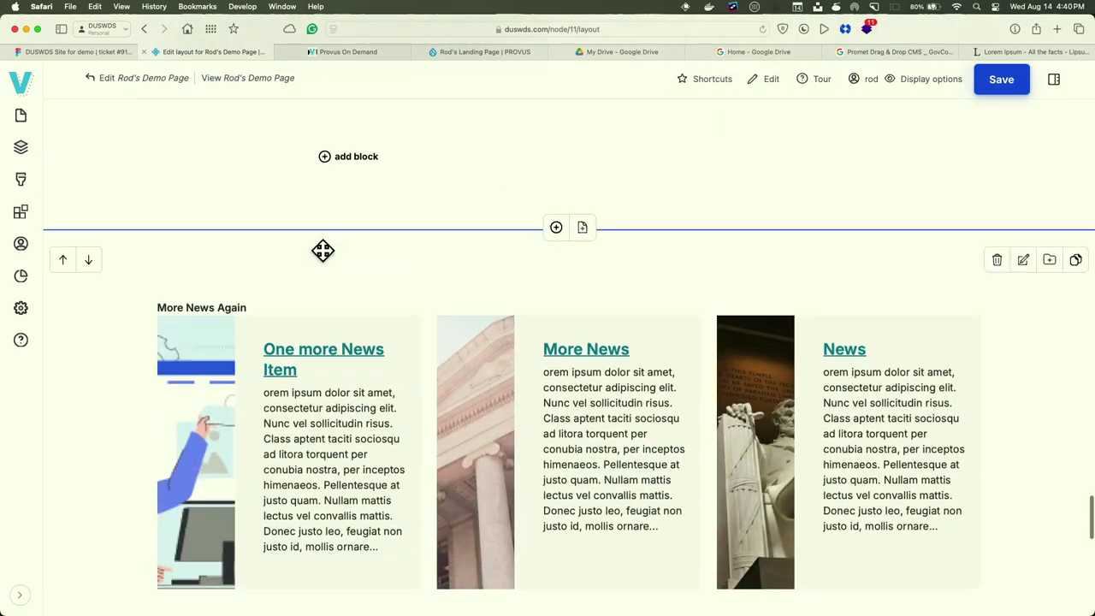
scroll(323, 250, "up", 5)
scroll(325, 256, "up", 6)
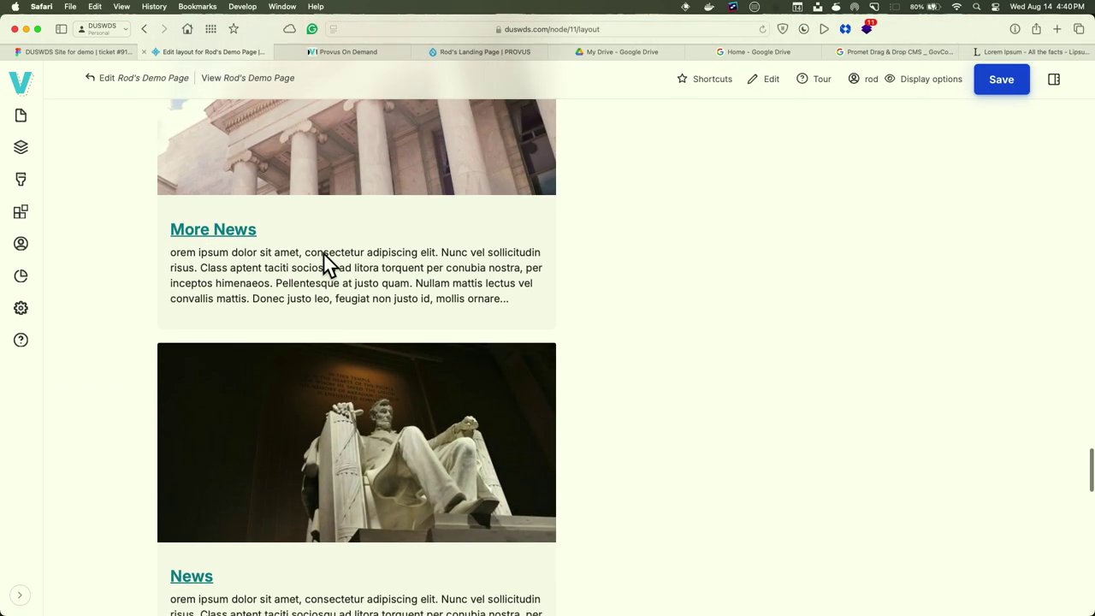
scroll(323, 250, "down", 3)
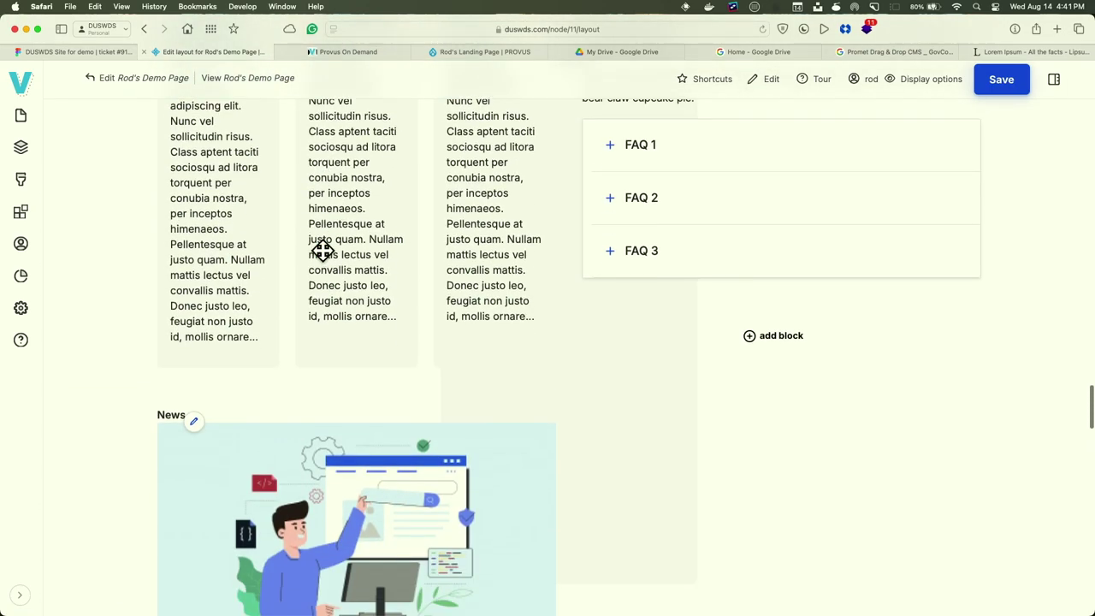
left_click(196, 377)
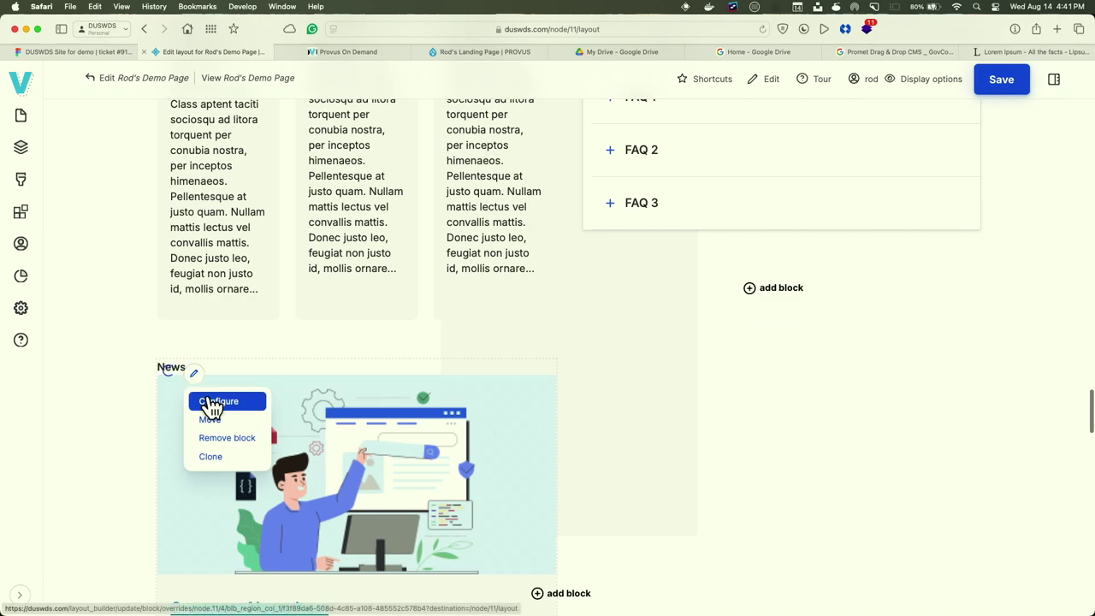
left_click(216, 401)
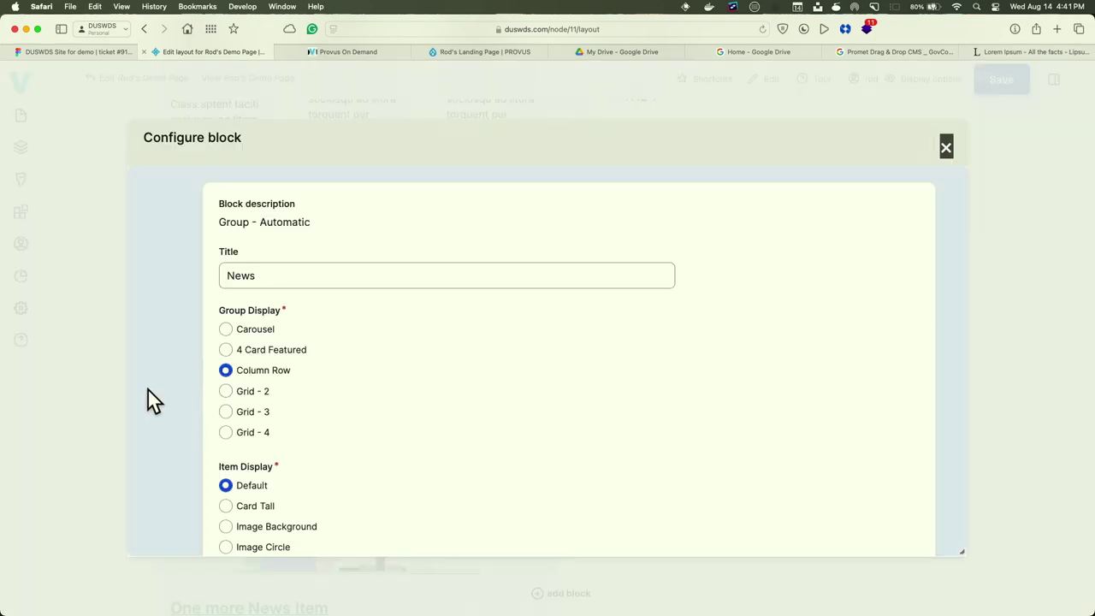
scroll(148, 391, "down", 2)
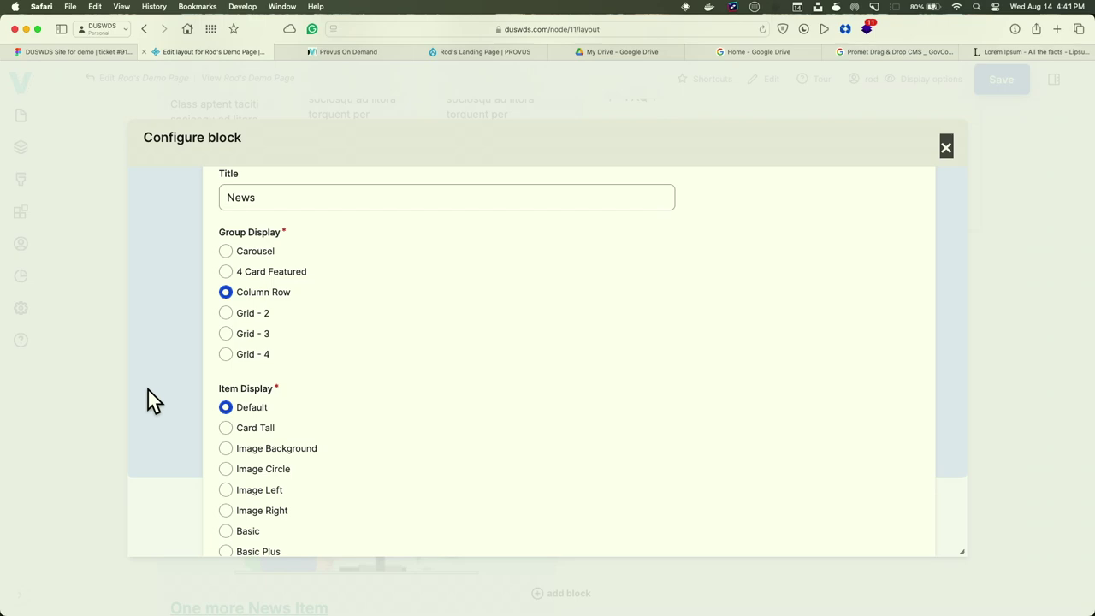
scroll(148, 390, "down", 4)
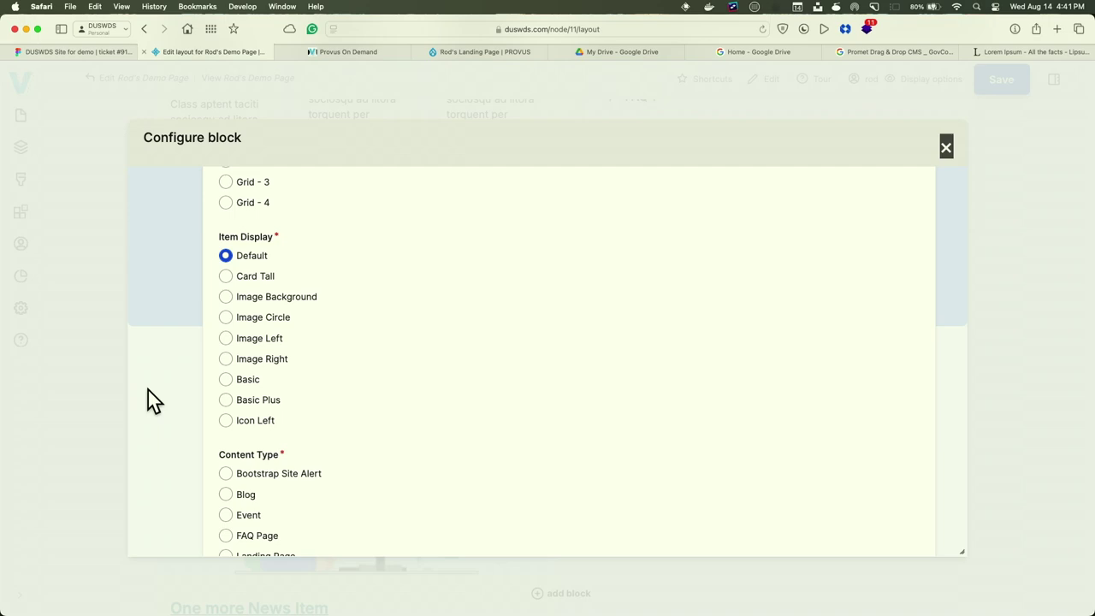
scroll(152, 399, "up", 3)
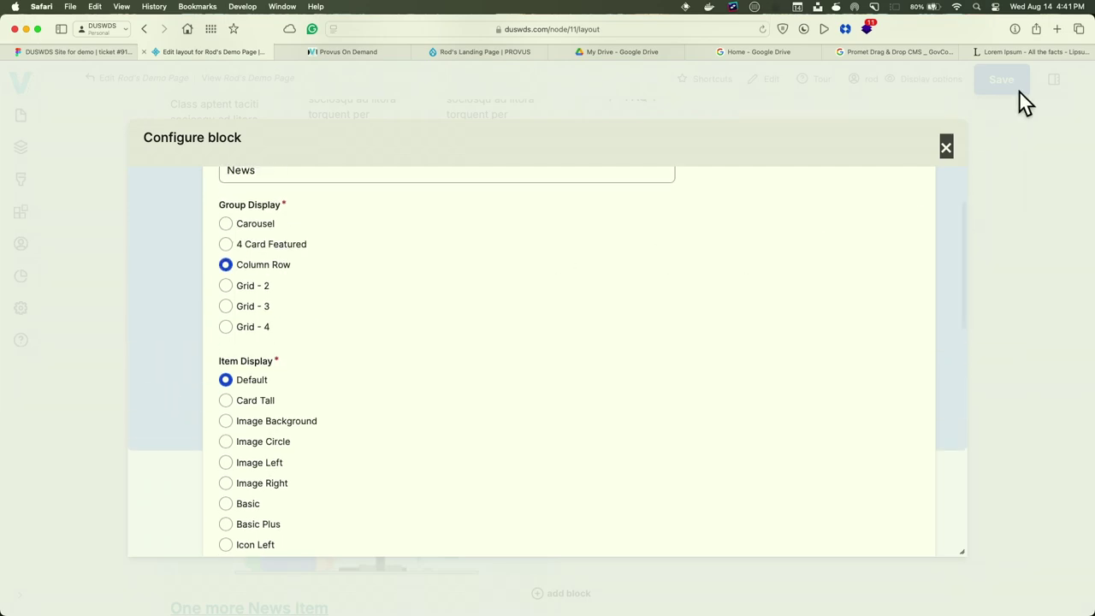
left_click(946, 147)
Import the Vertical tab section from the templates library directly above the More News and FAQ's section
scroll(691, 312, "up", 2)
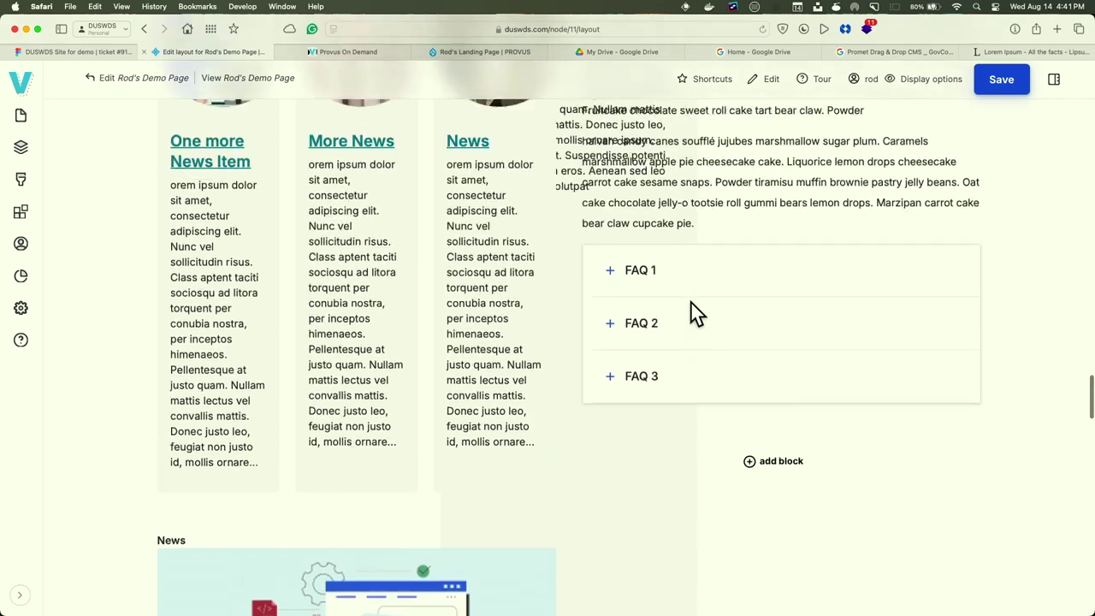
scroll(691, 308, "up", 5)
scroll(691, 314, "down", 3)
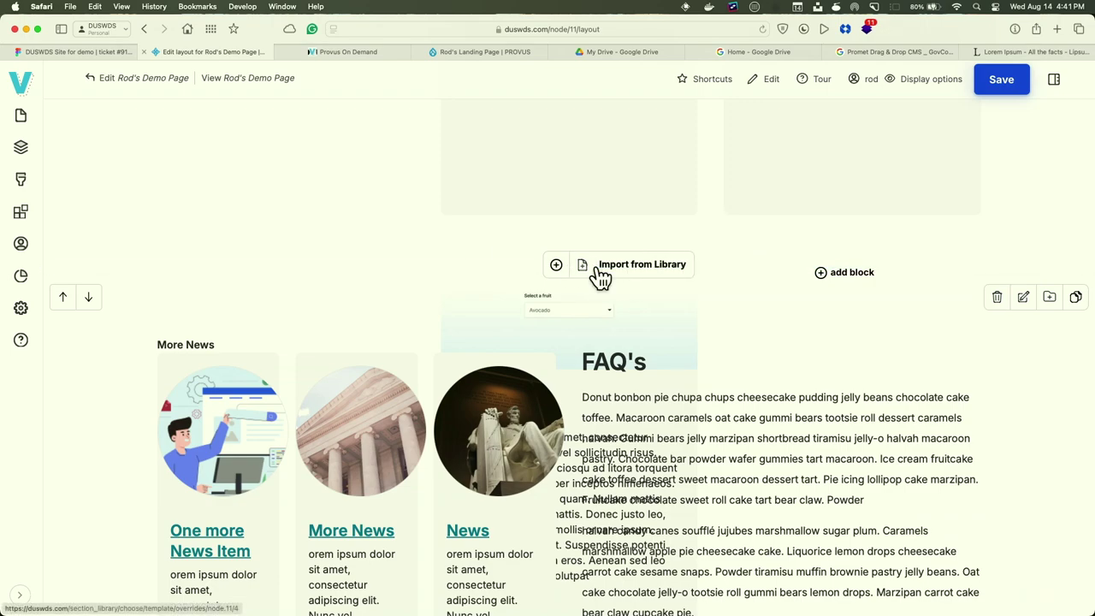
left_click(1031, 301)
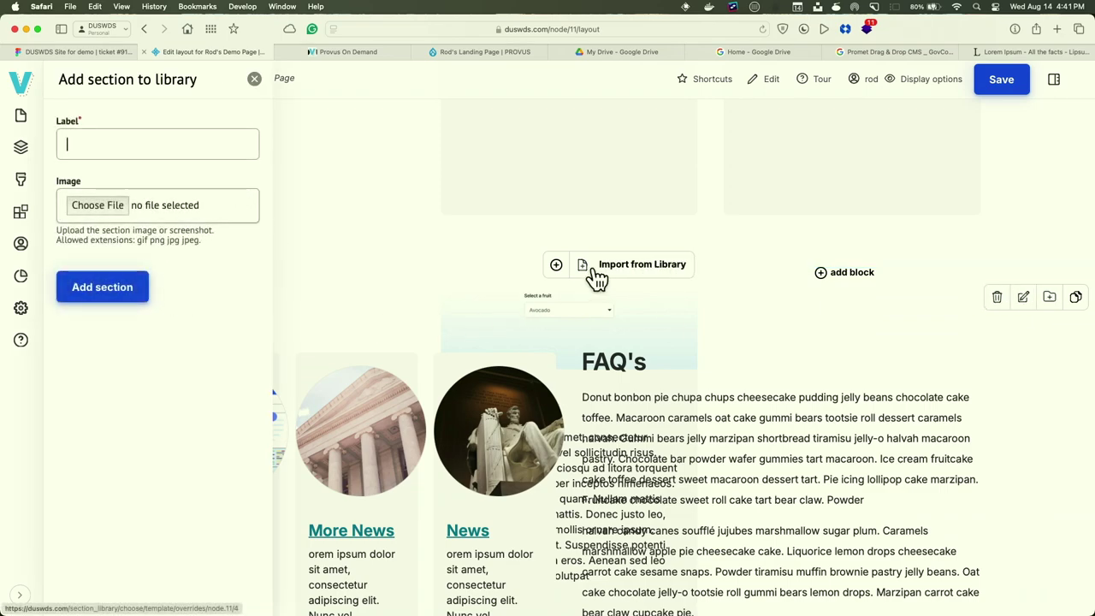
left_click(628, 272)
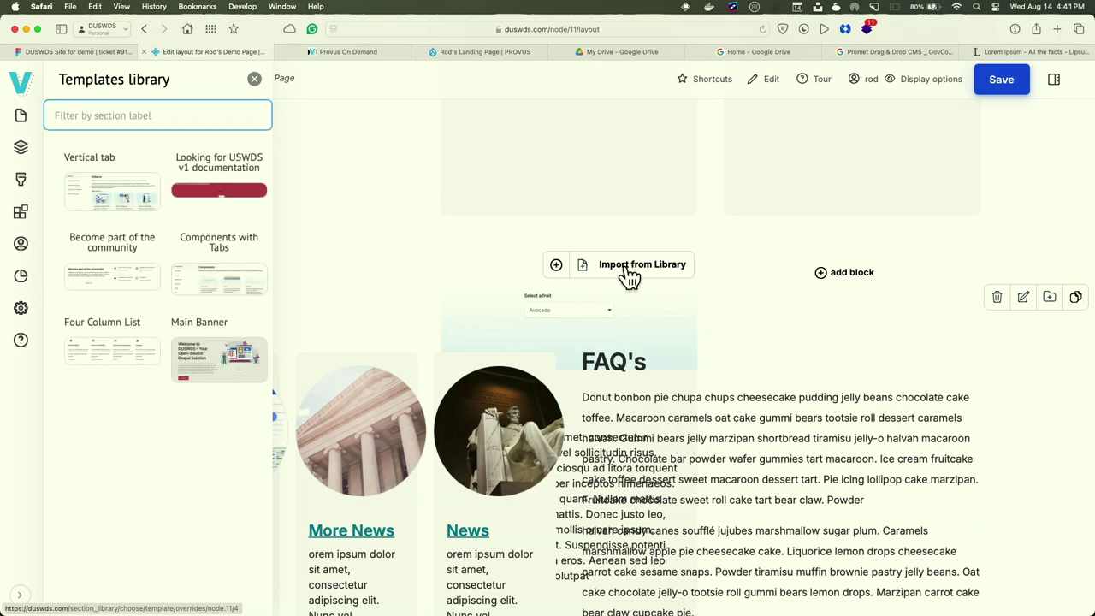
left_click(114, 201)
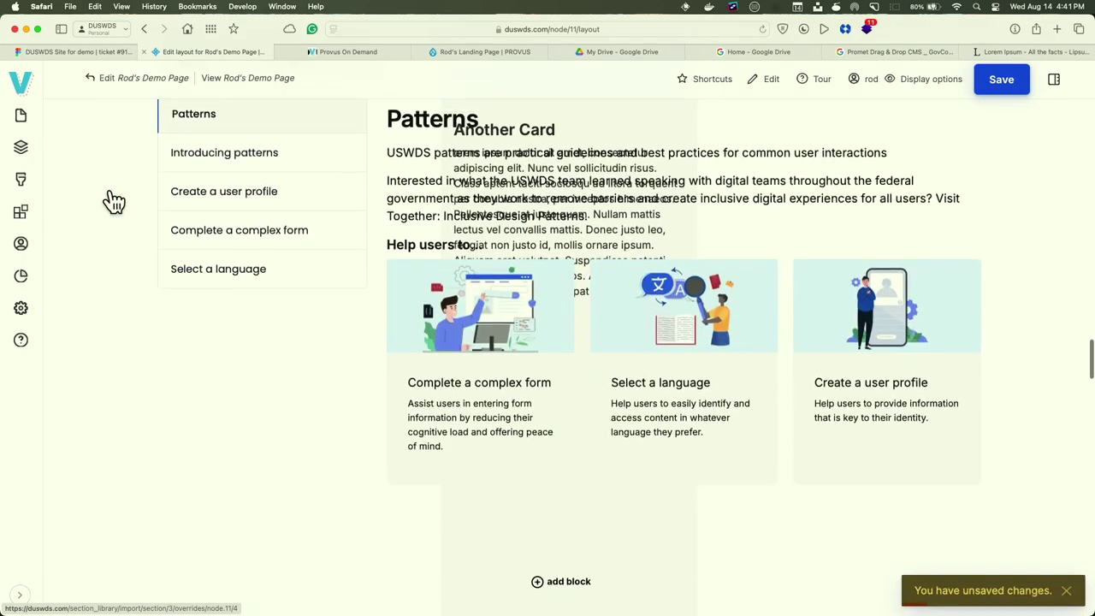
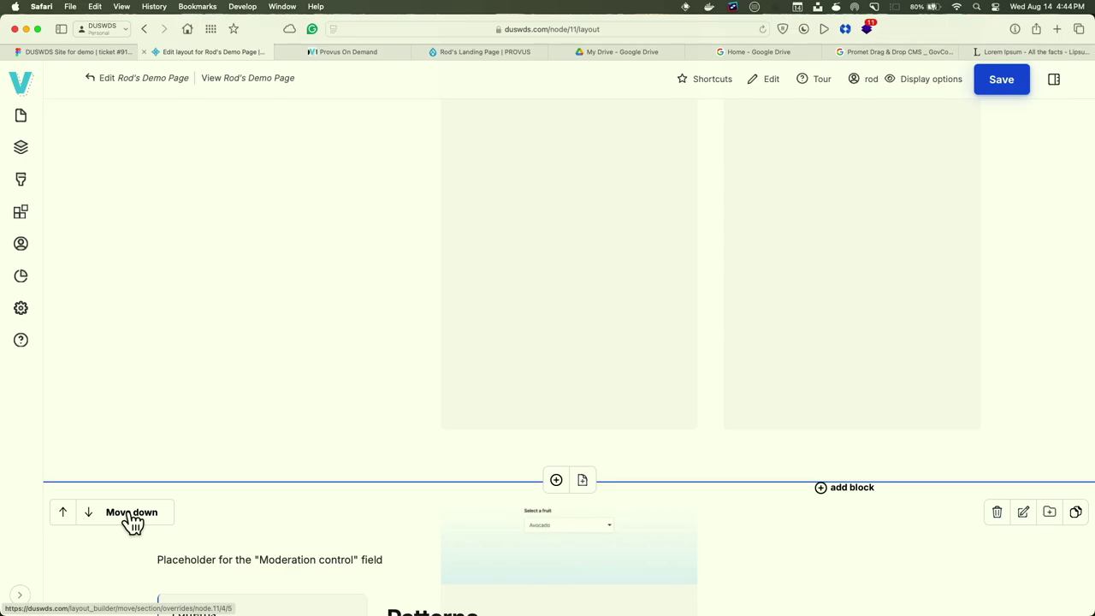
Add the whole page layout to the library as a template labelled "rods mess"
scroll(132, 522, "up", 20)
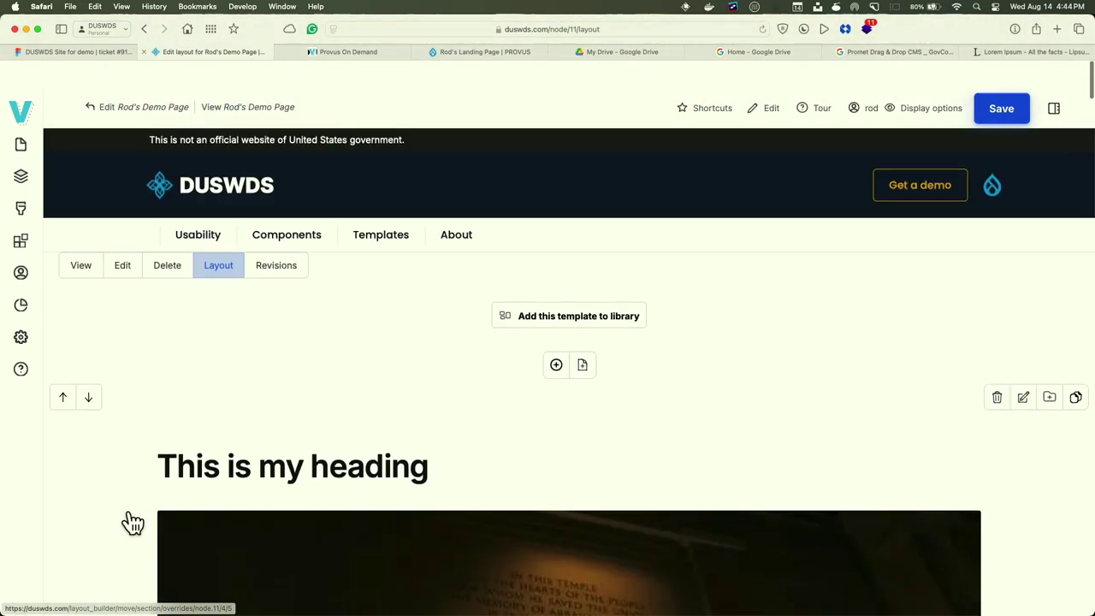
left_click(590, 301)
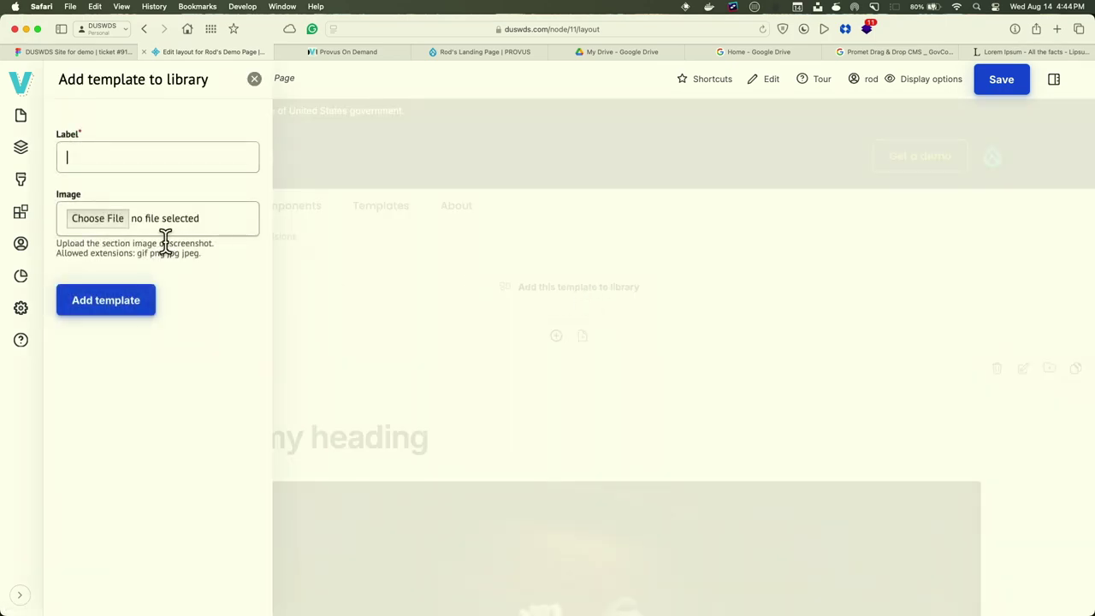
type("rods mess")
left_click(100, 312)
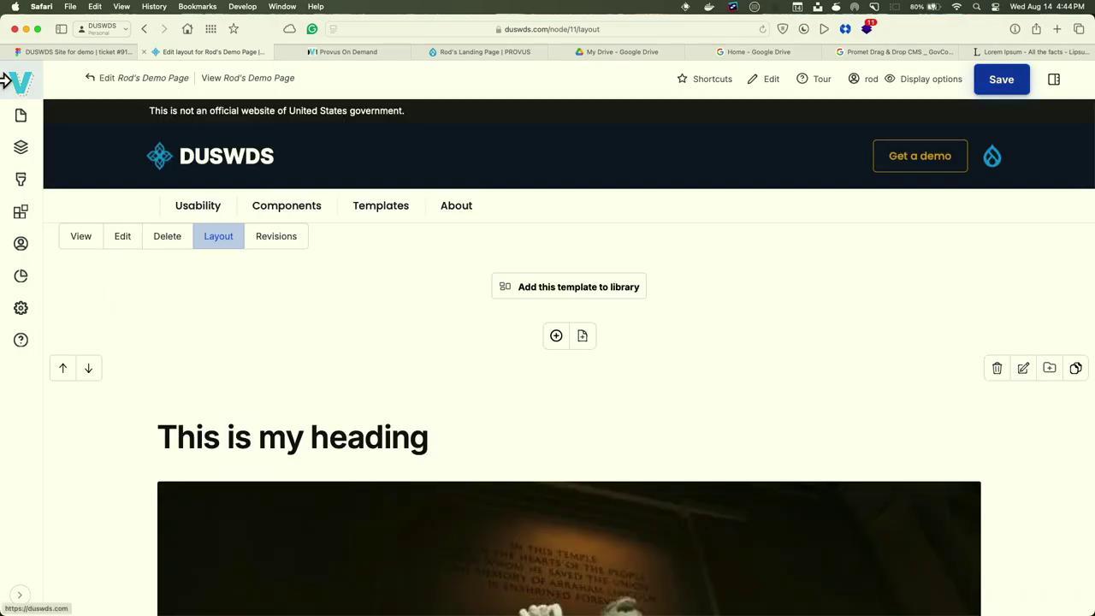
Create and save a new Landing Page titled "rods mess" with its title excluded from display
mouse_move(21, 124)
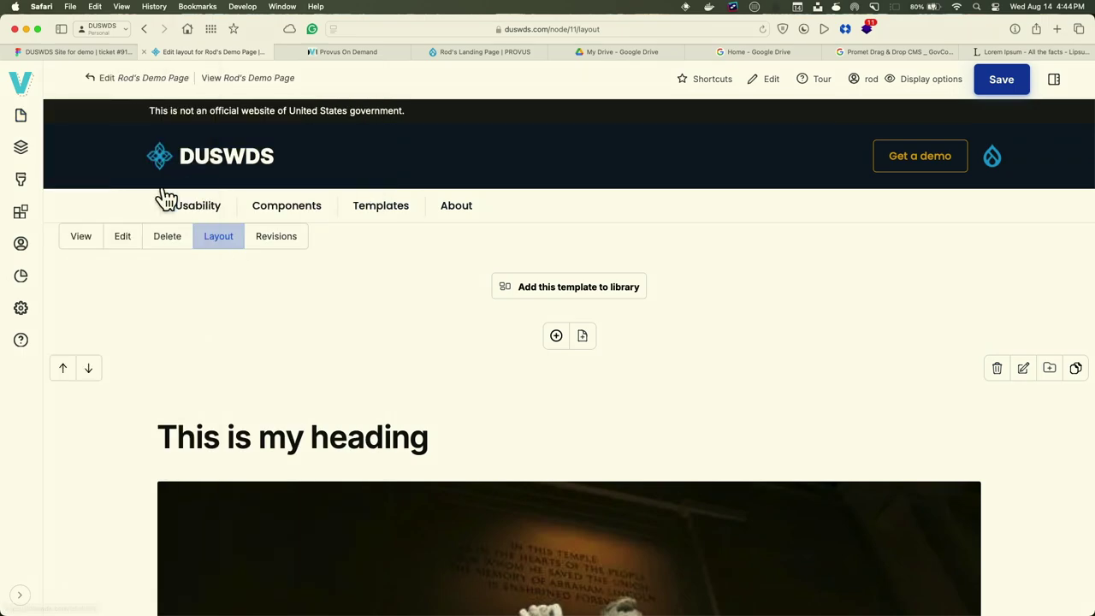
mouse_move(120, 159)
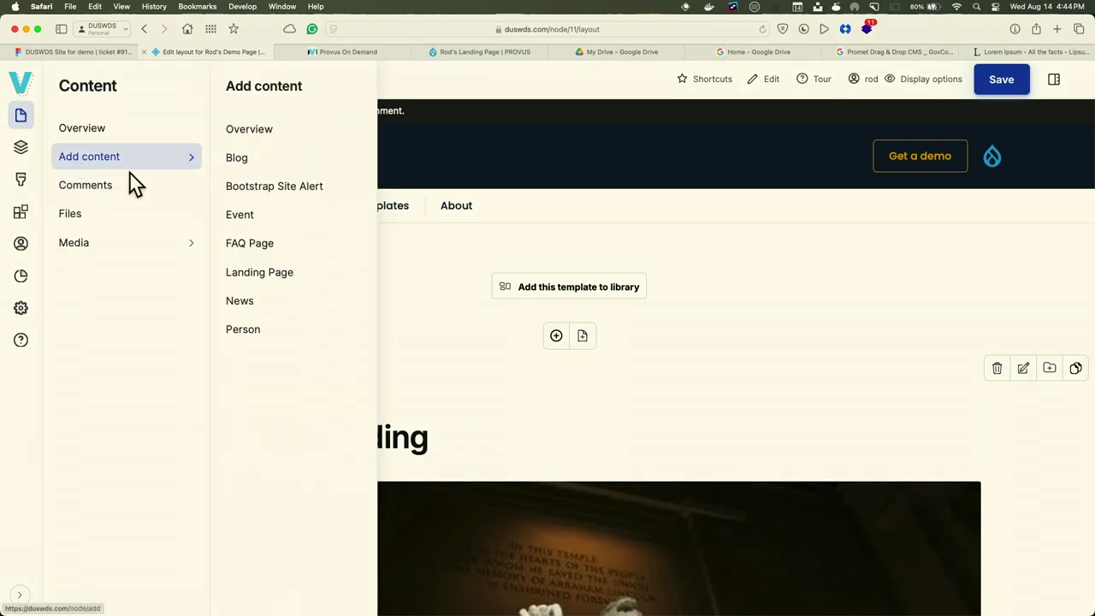
left_click(248, 284)
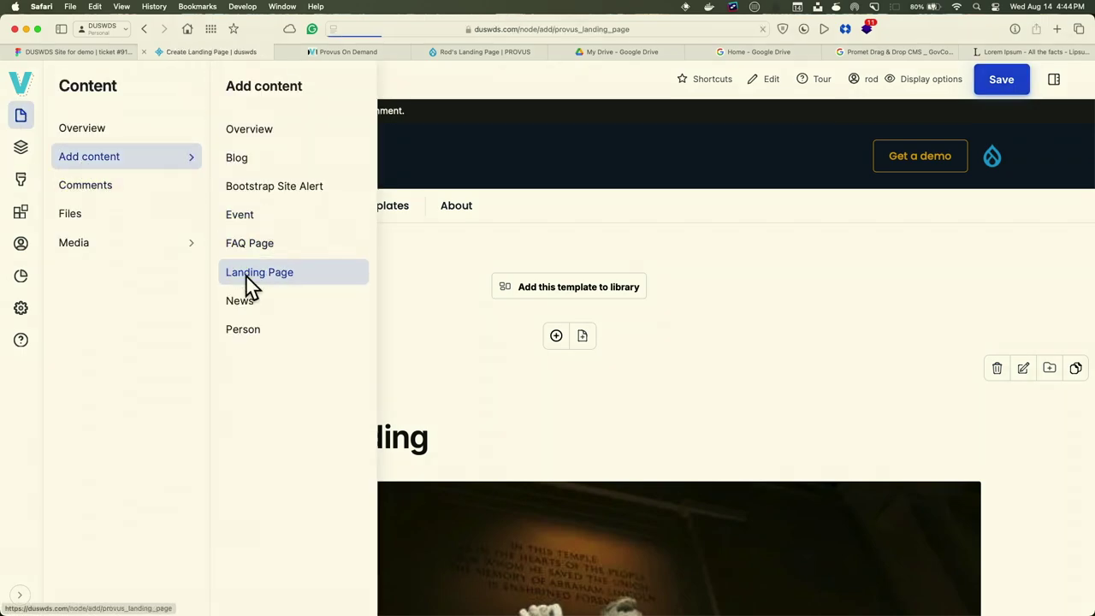
left_click(204, 192)
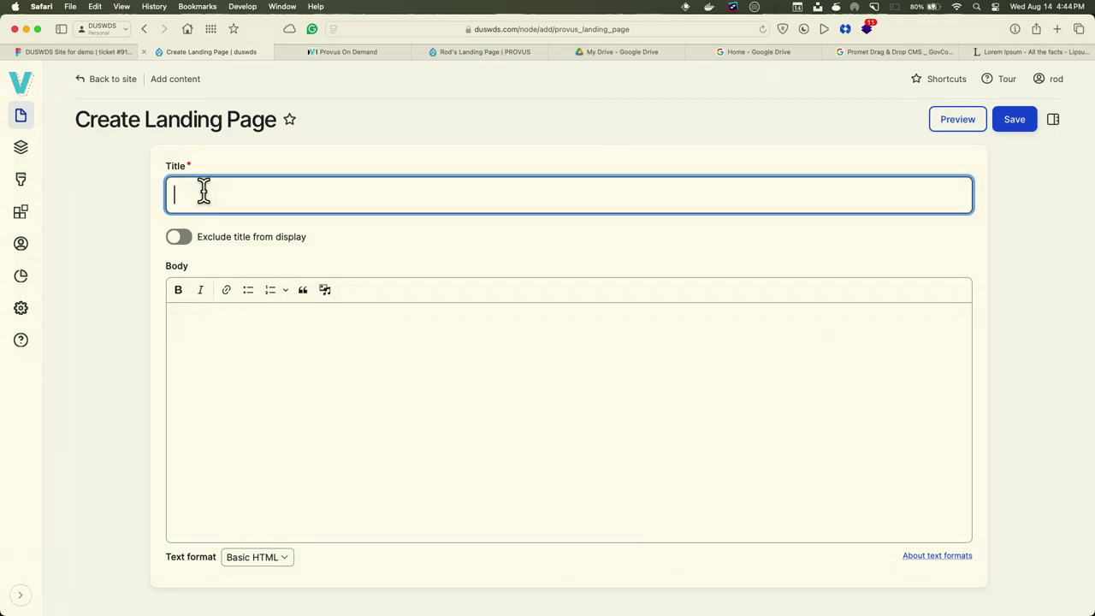
type("rods mes")
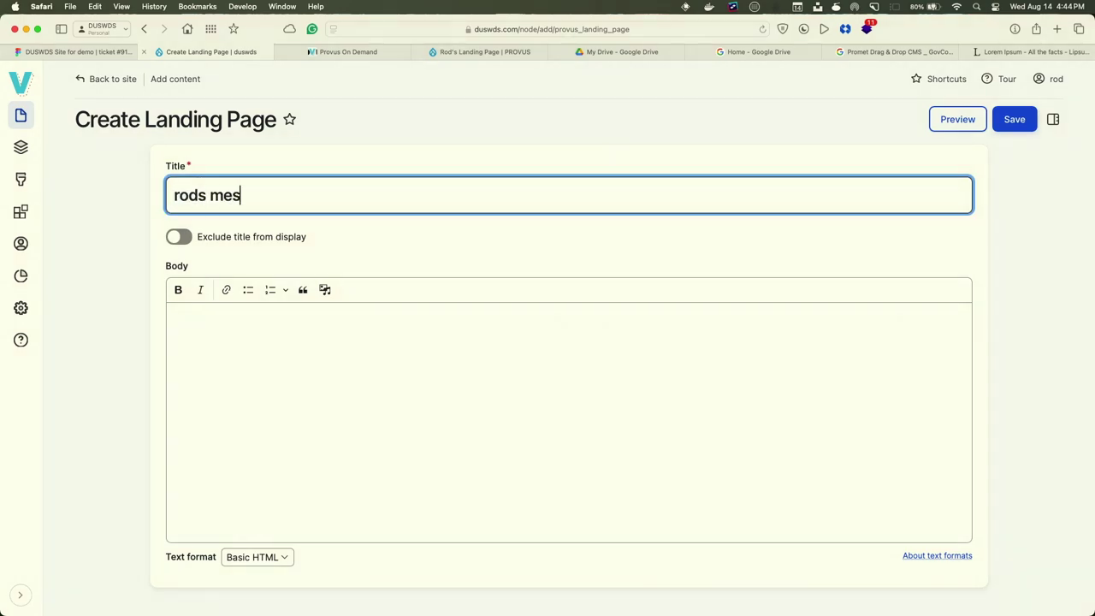
type("s")
left_click(179, 240)
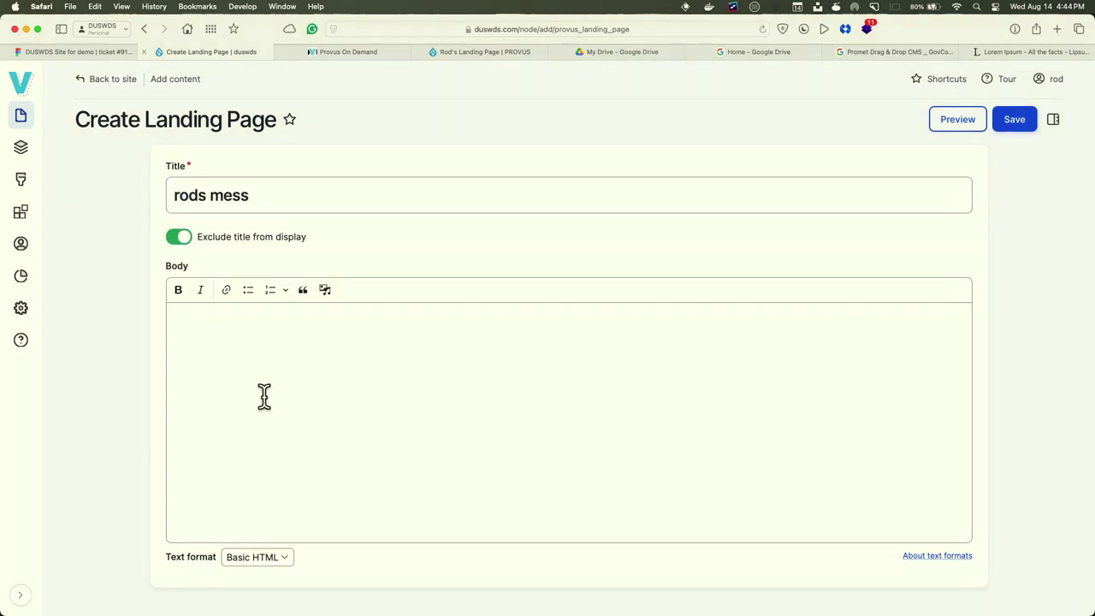
scroll(264, 397, "down", 2)
scroll(265, 396, "up", 2)
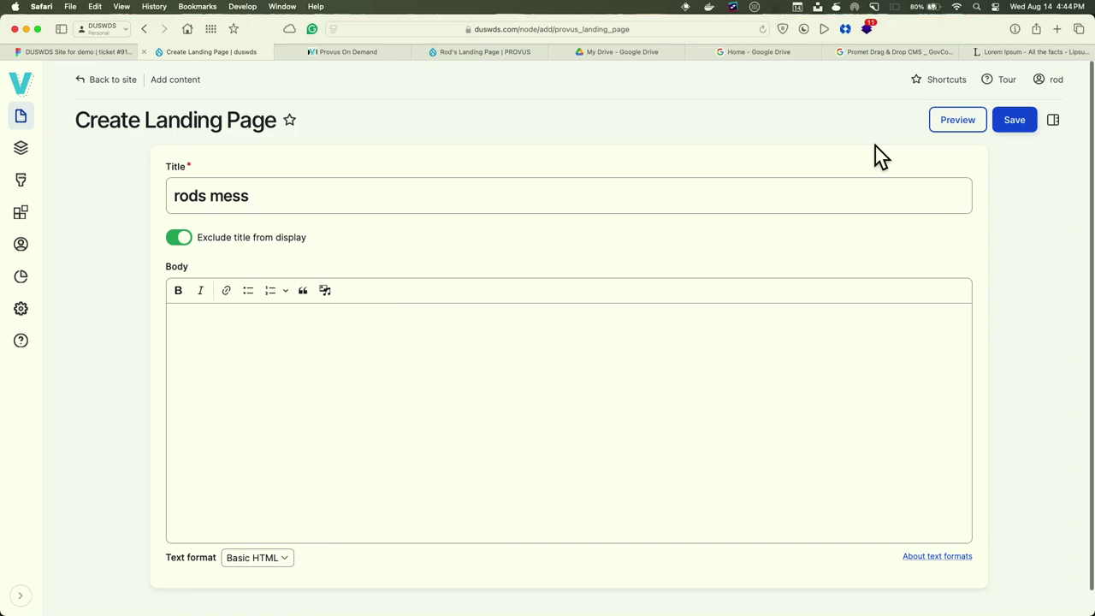
left_click(1015, 132)
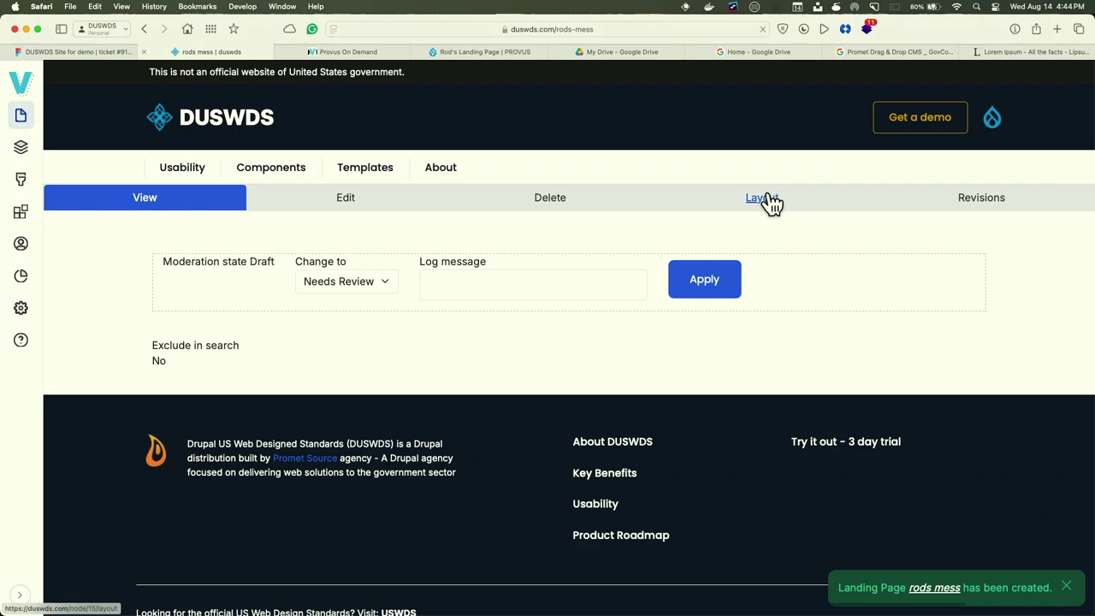
Import the "rods mess" template from the library at the start of the new page's layout and look over the imported sections
left_click(767, 199)
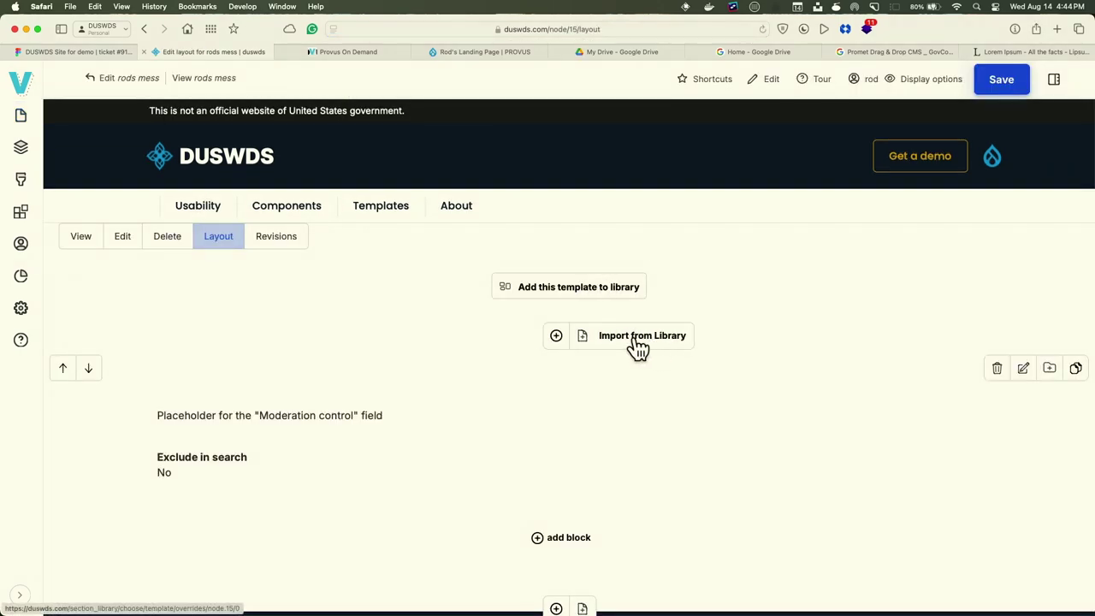
left_click(637, 342)
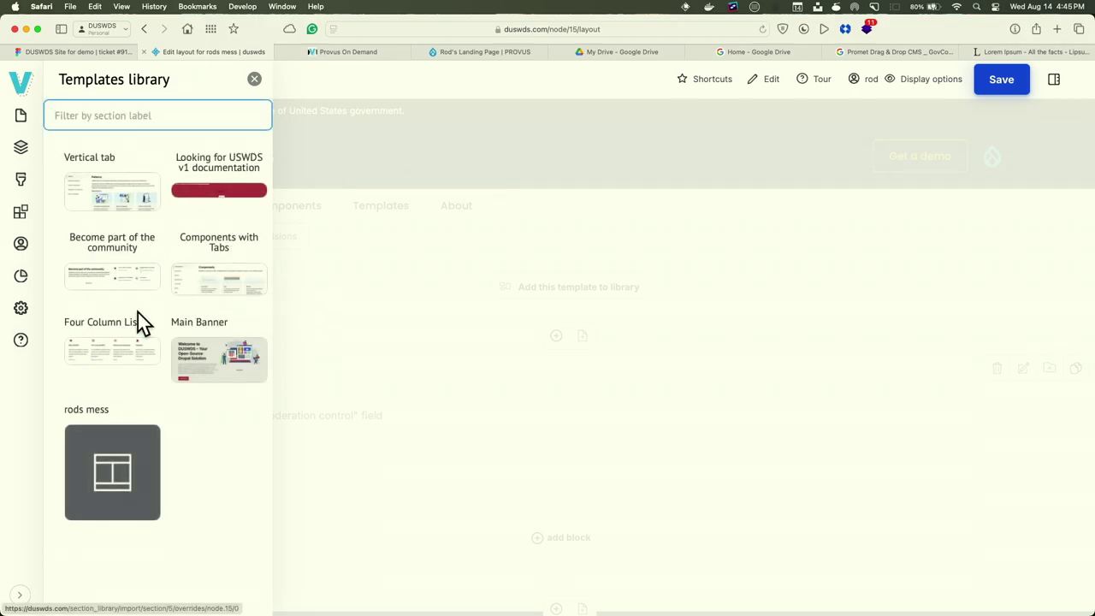
left_click(114, 473)
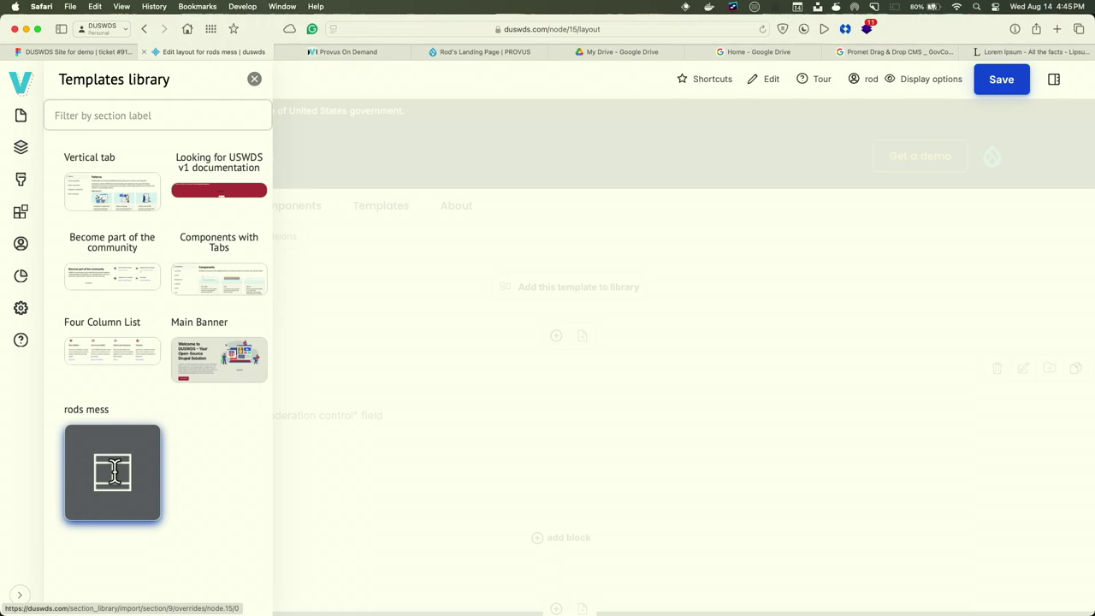
scroll(113, 455, "down", 5)
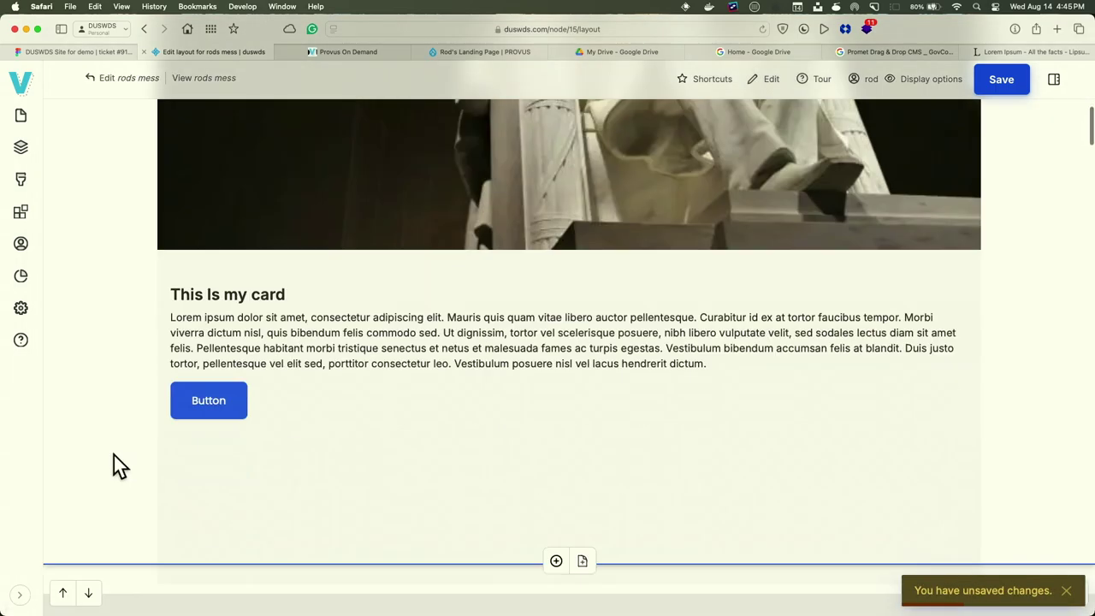
scroll(114, 455, "down", 15)
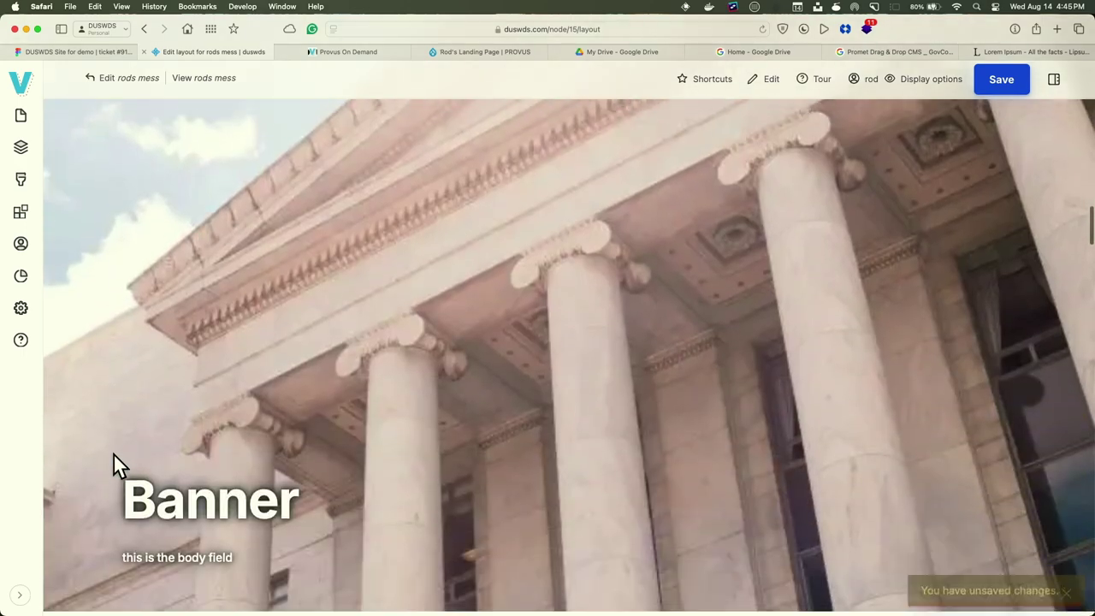
scroll(113, 462, "down", 2)
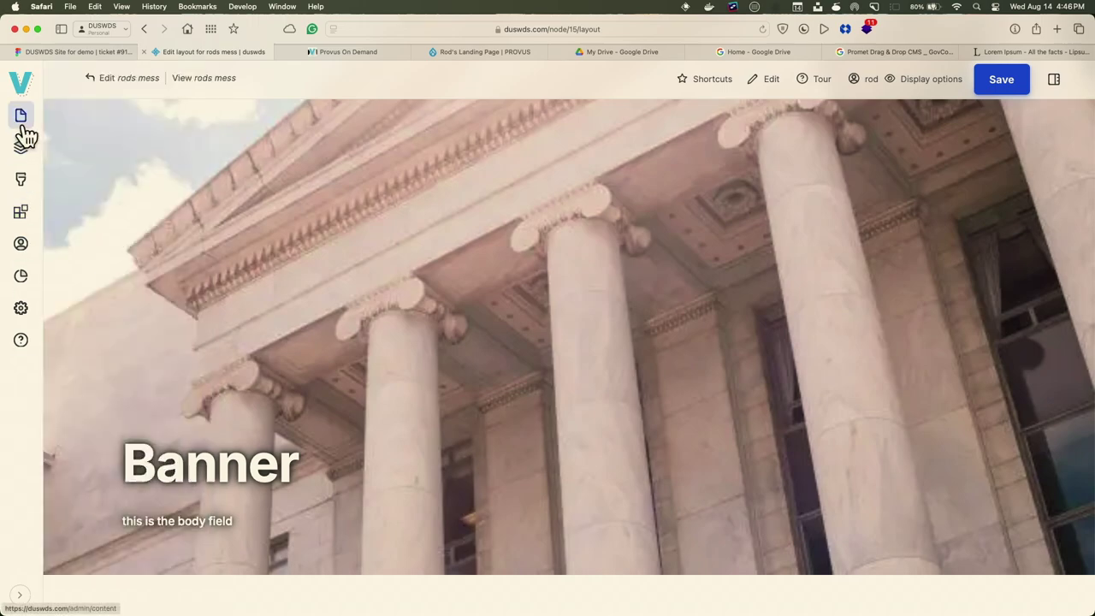
Review the saved sections and templates in the Layout Builder Library and open the "rods mess" template for editing
mouse_move(23, 126)
left_click(76, 140)
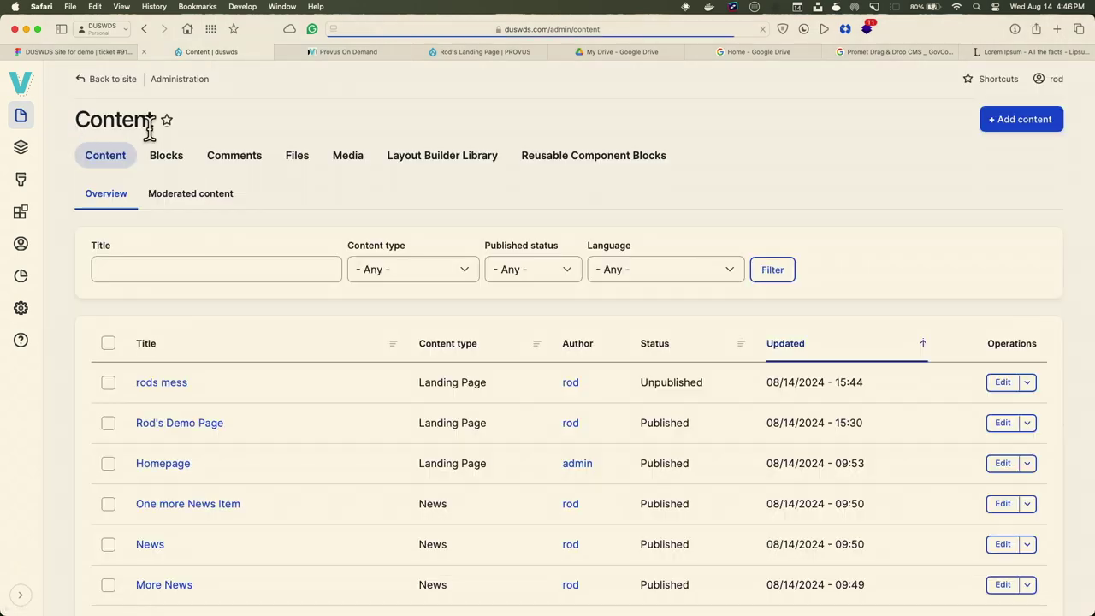
left_click(428, 167)
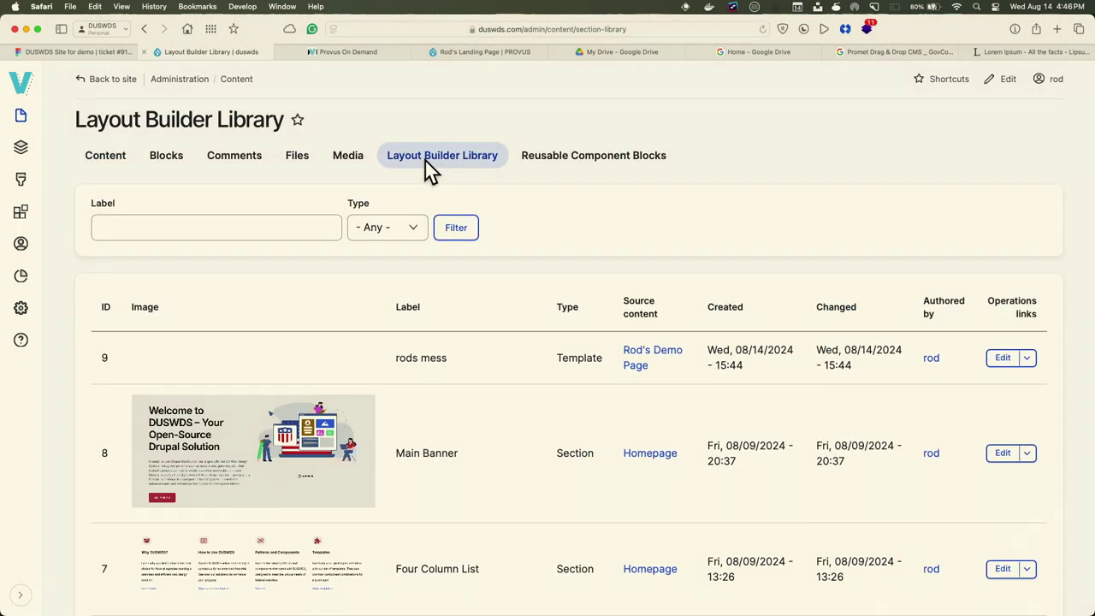
scroll(428, 169, "down", 5)
scroll(425, 161, "down", 1)
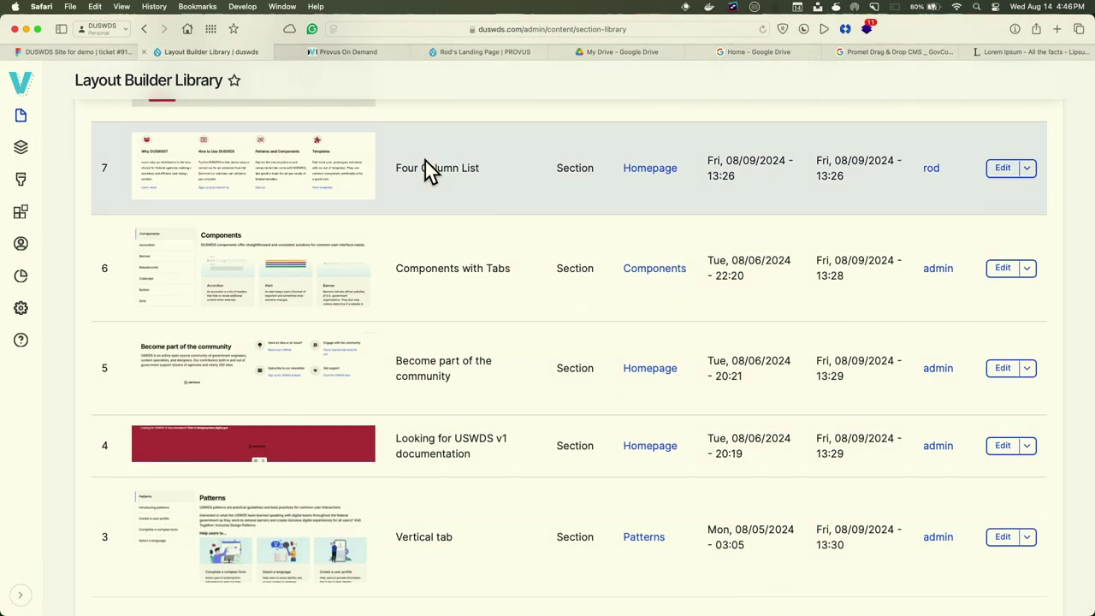
scroll(426, 161, "down", 5)
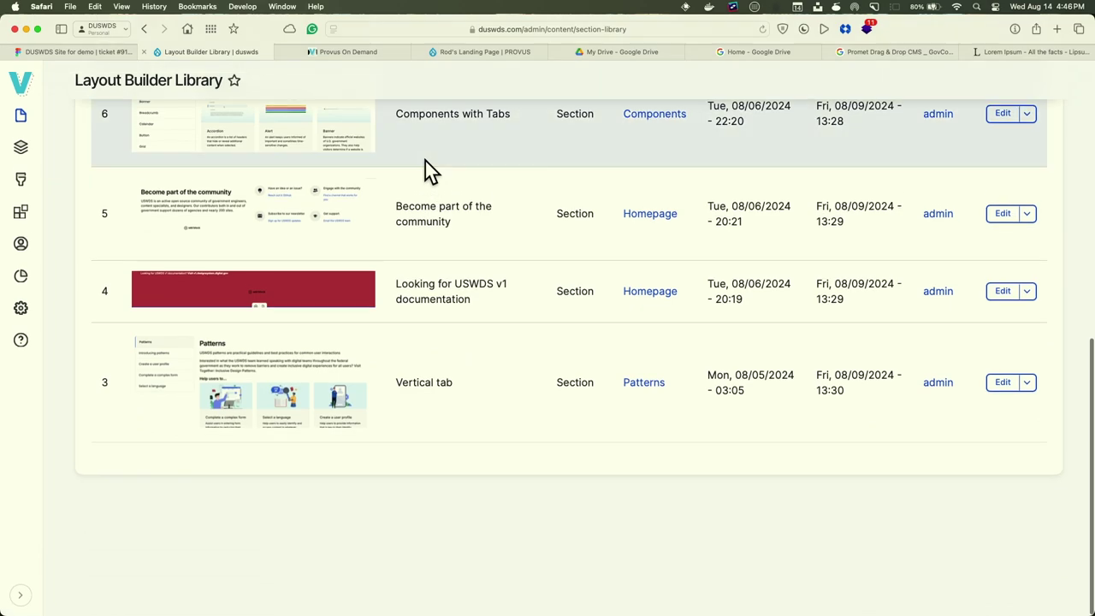
scroll(426, 160, "up", 6)
scroll(425, 161, "up", 7)
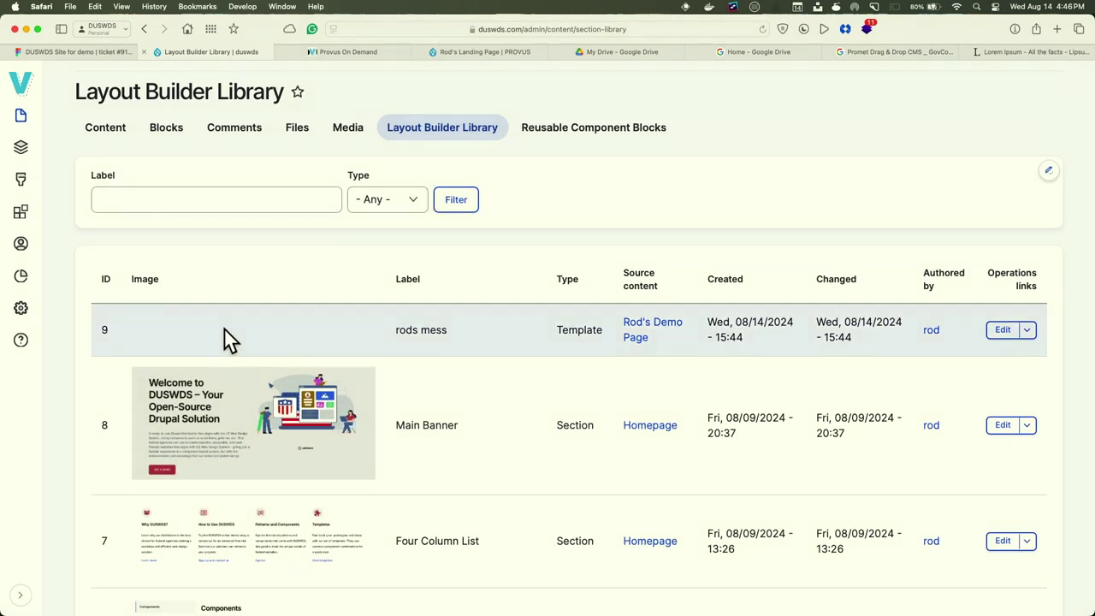
left_click(1002, 335)
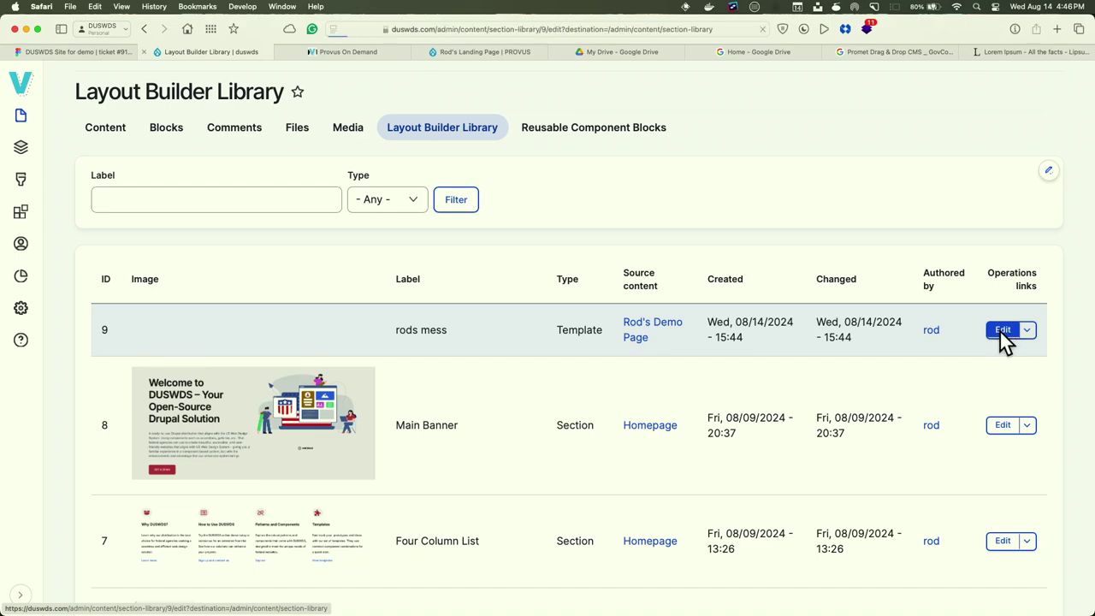